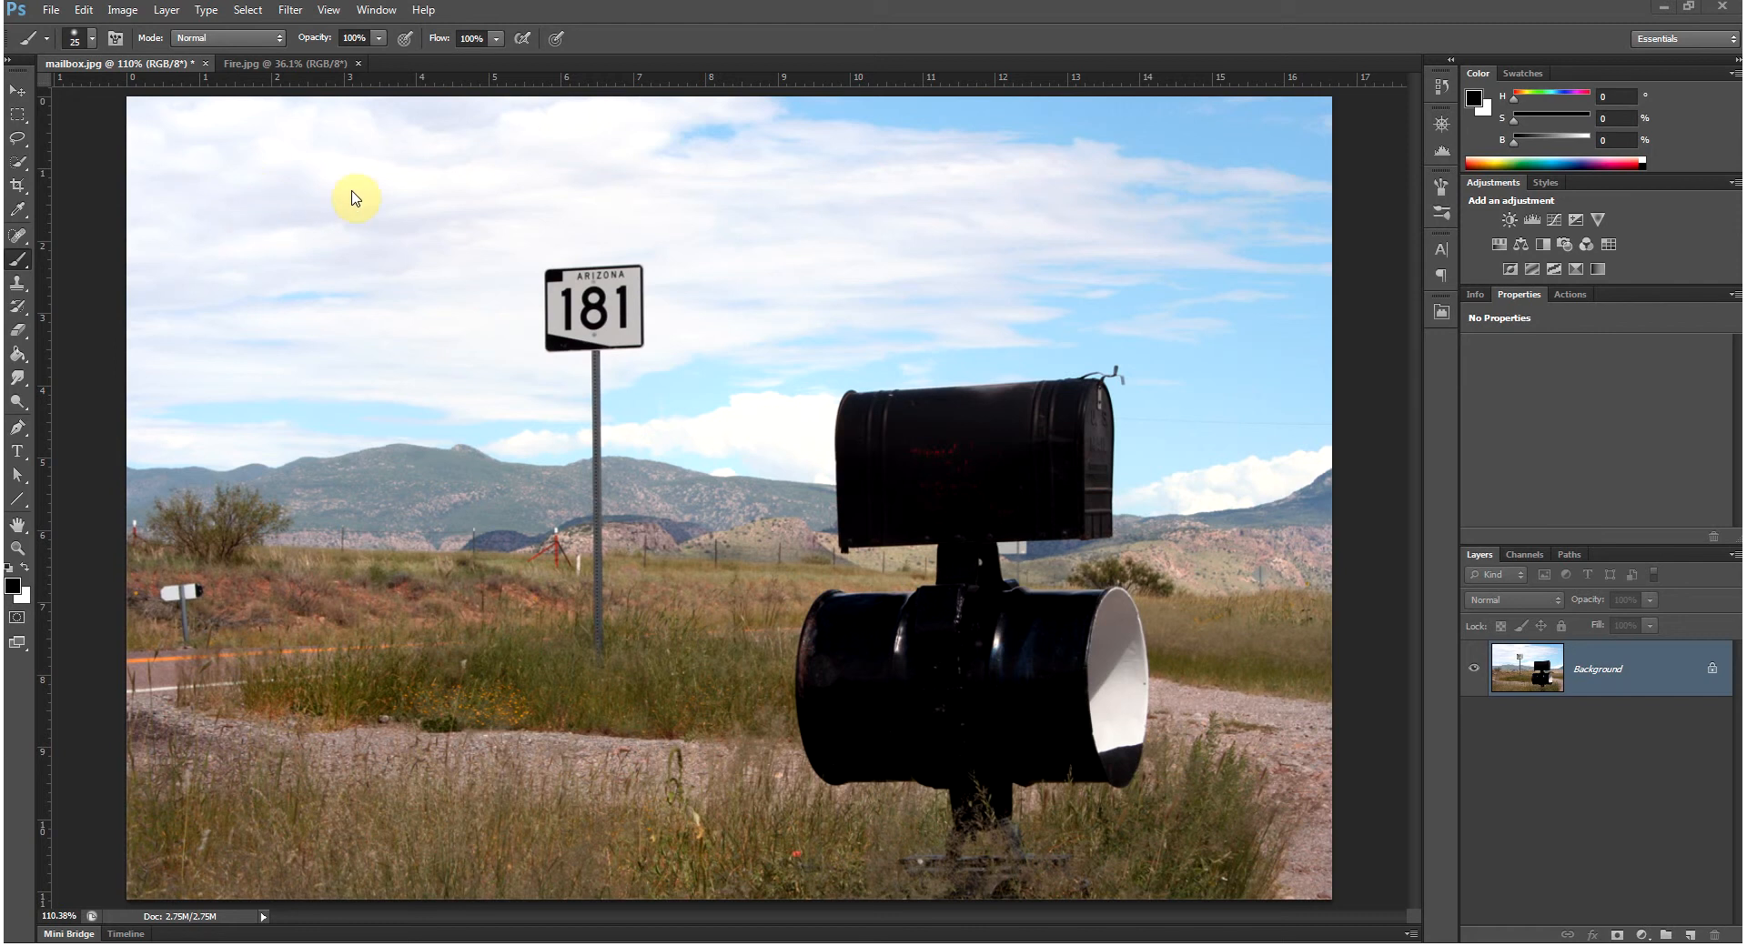
Step: Switch to Fire.jpg and crop the image closely around the flames on all four sides
left_click(287, 64)
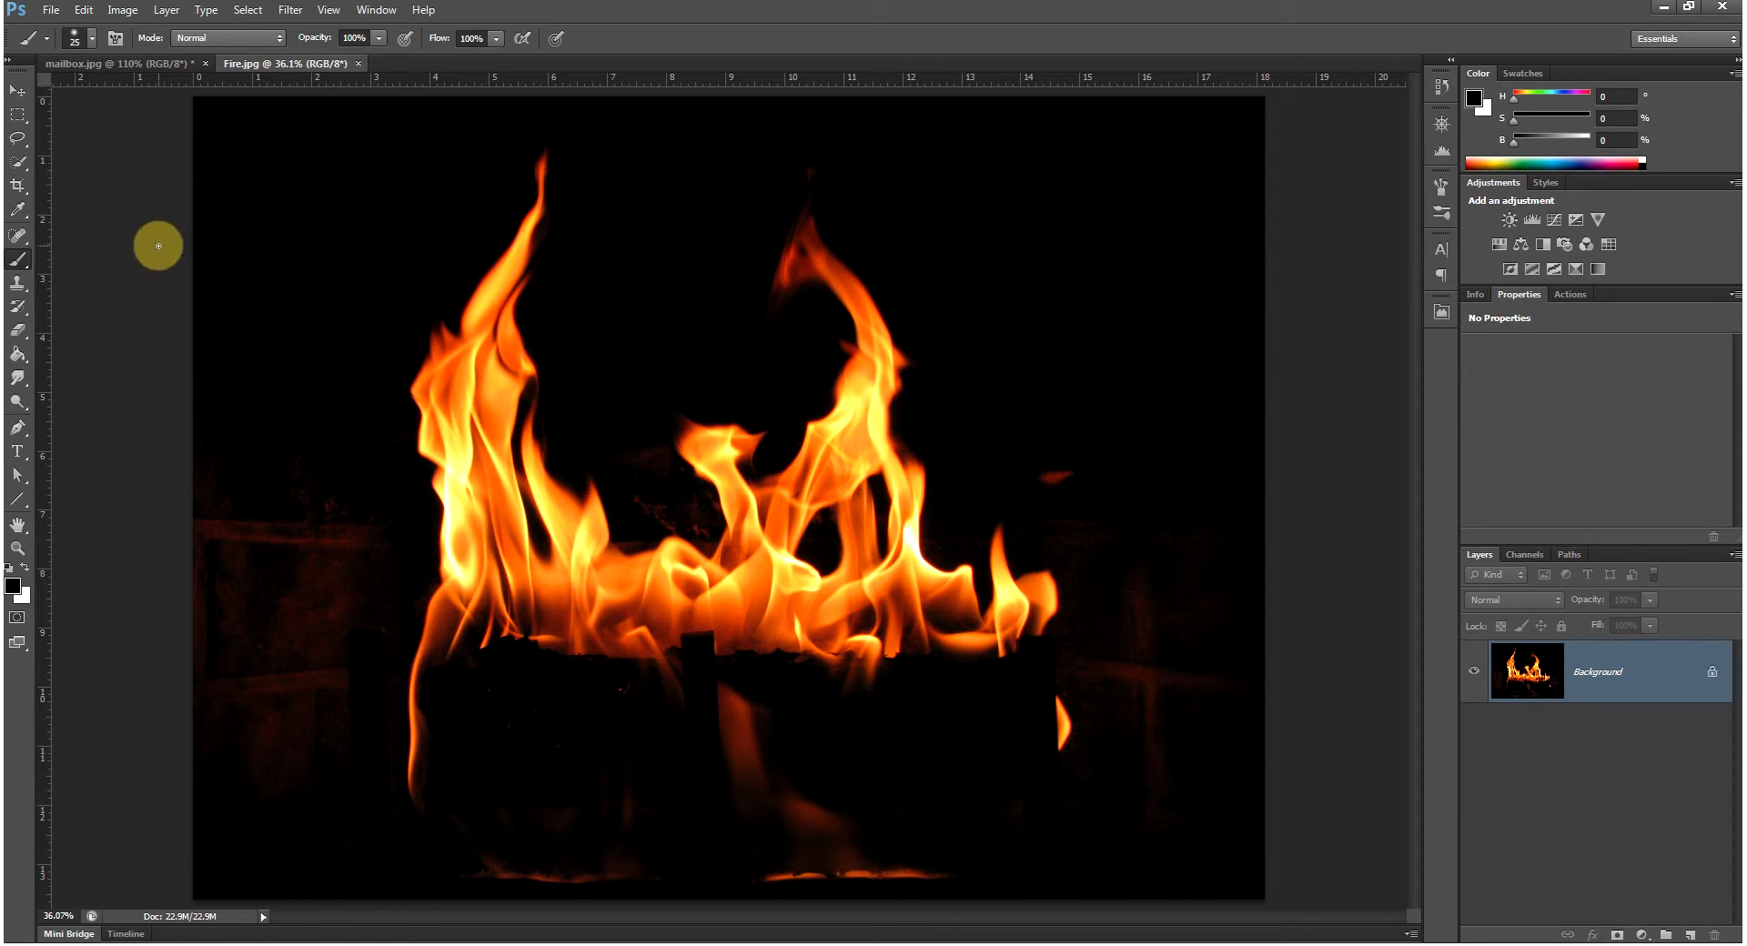
left_click(18, 188)
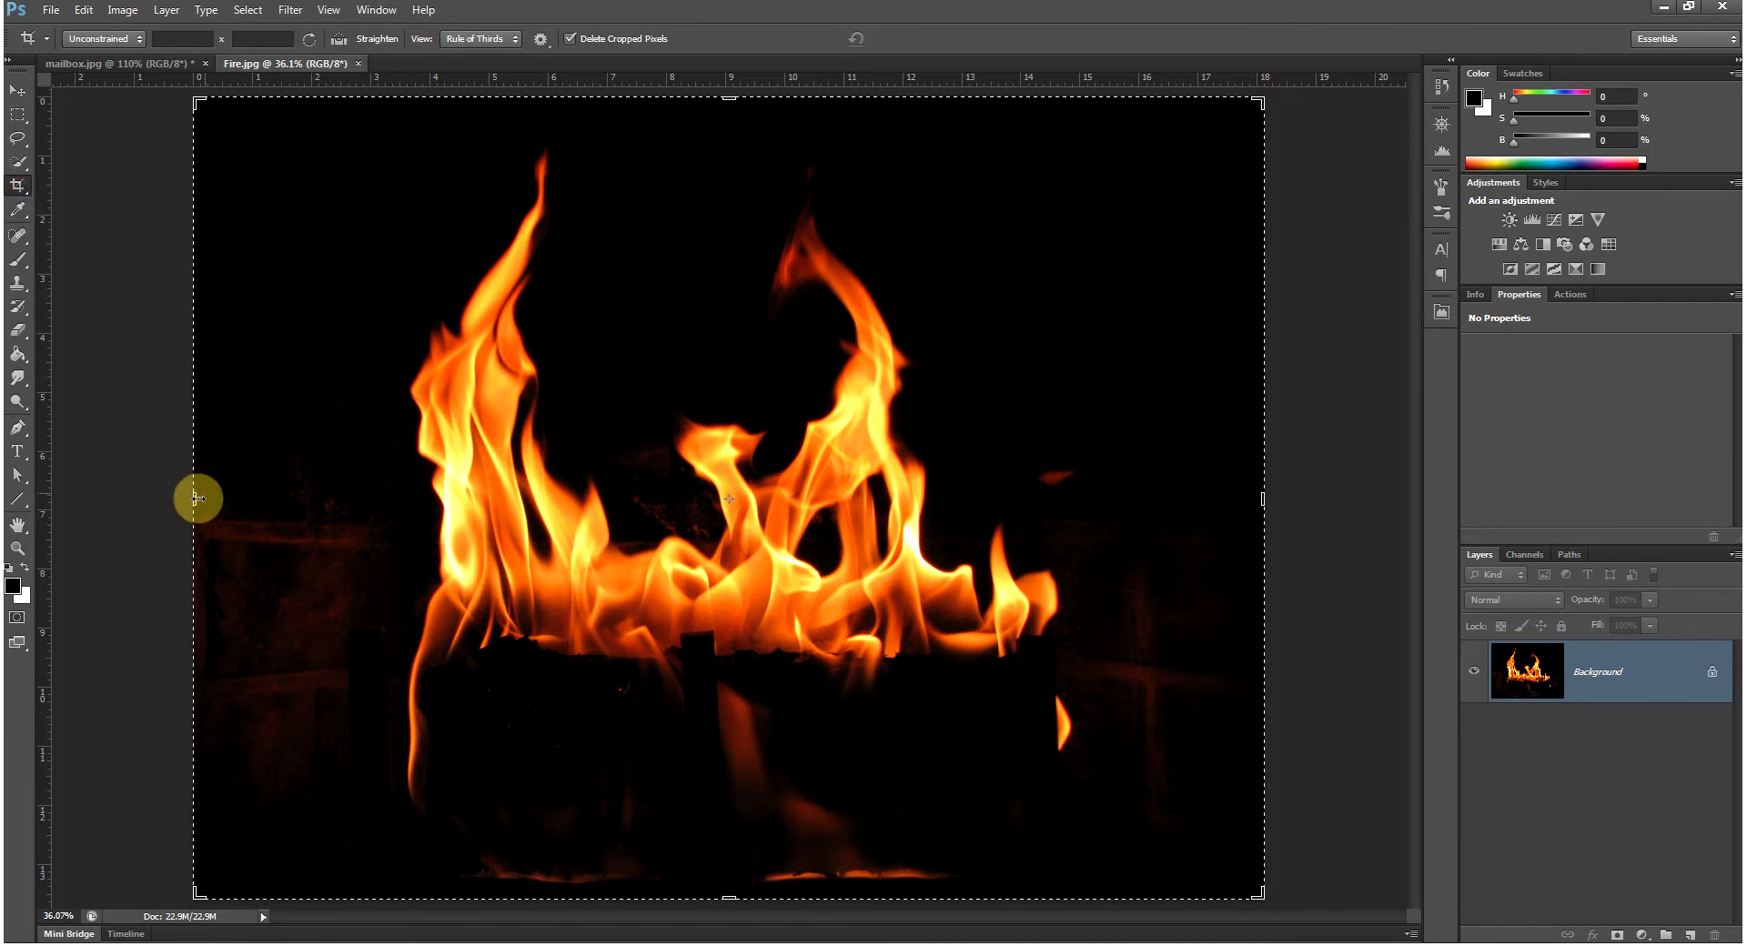
left_click_drag(193, 499, 288, 500)
left_click_drag(1166, 498, 1083, 498)
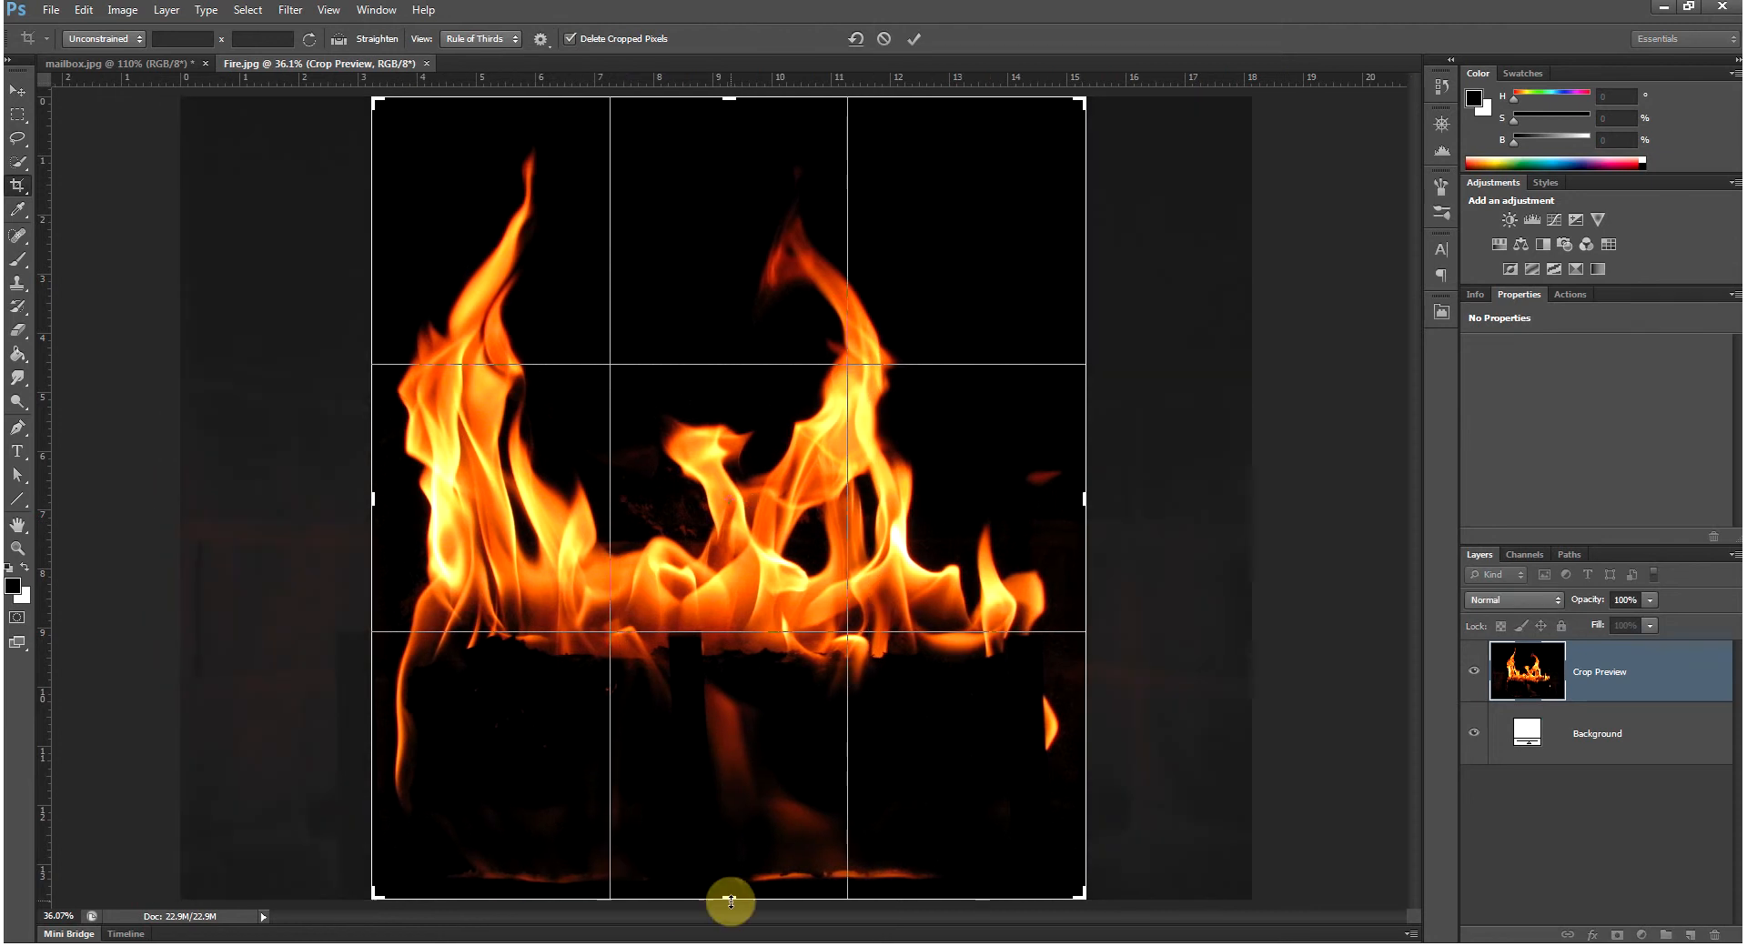
left_click_drag(727, 899, 730, 860)
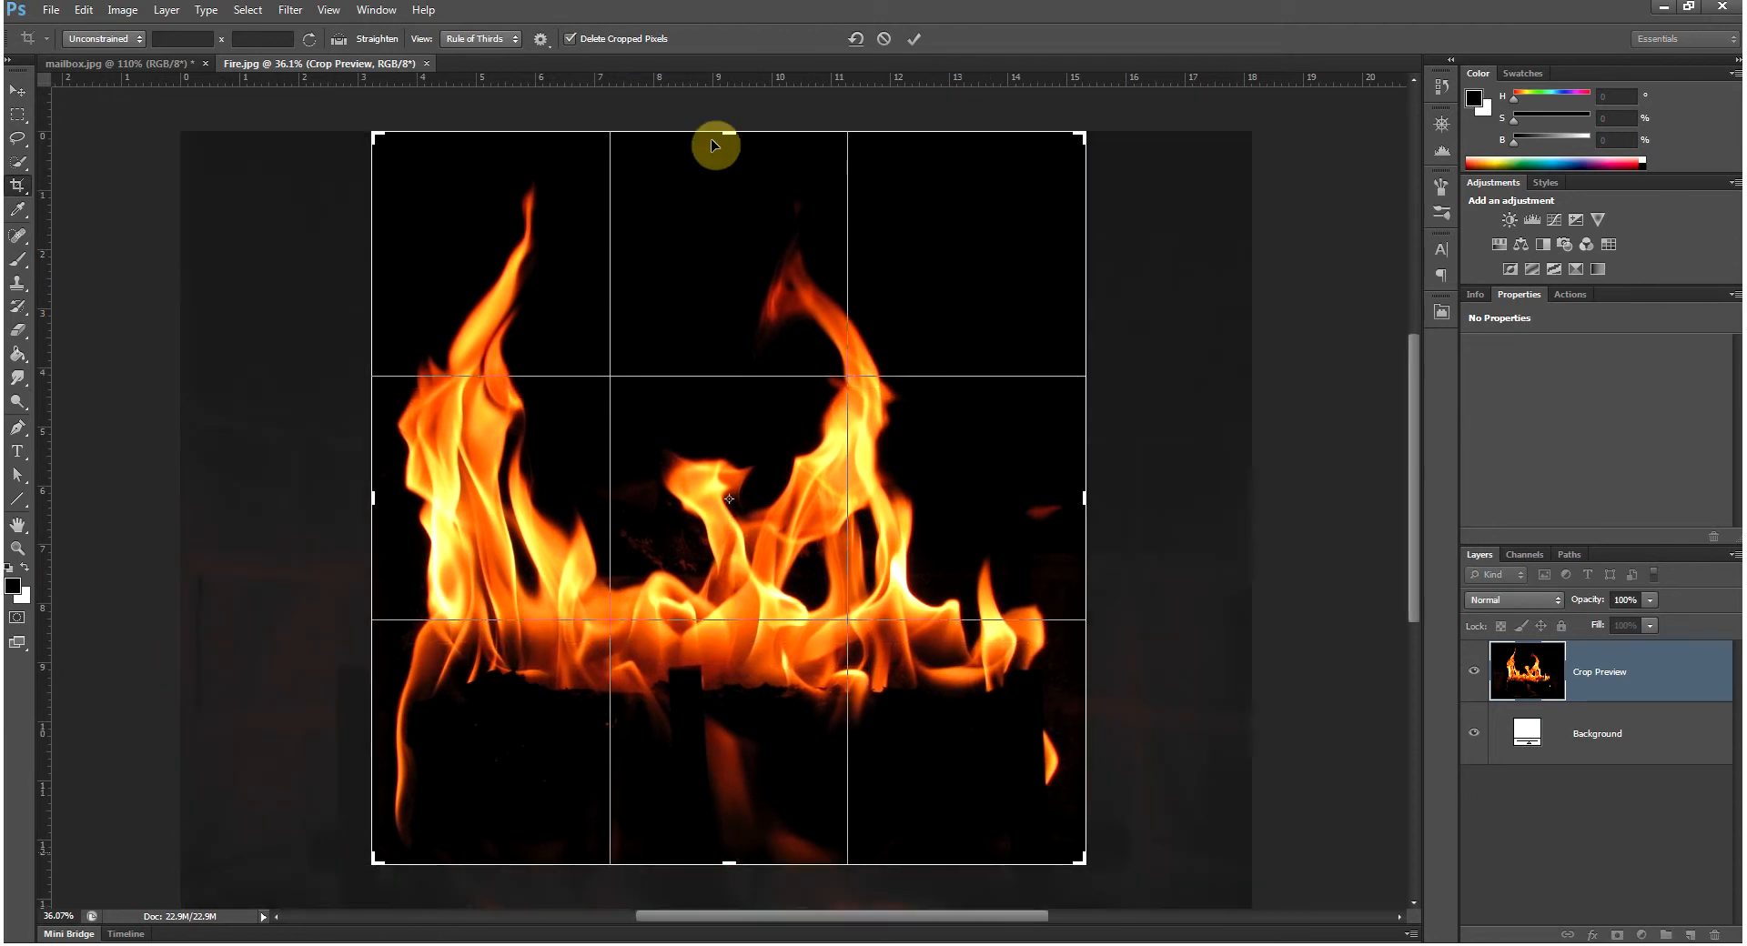
left_click_drag(725, 133, 728, 148)
left_click(915, 40)
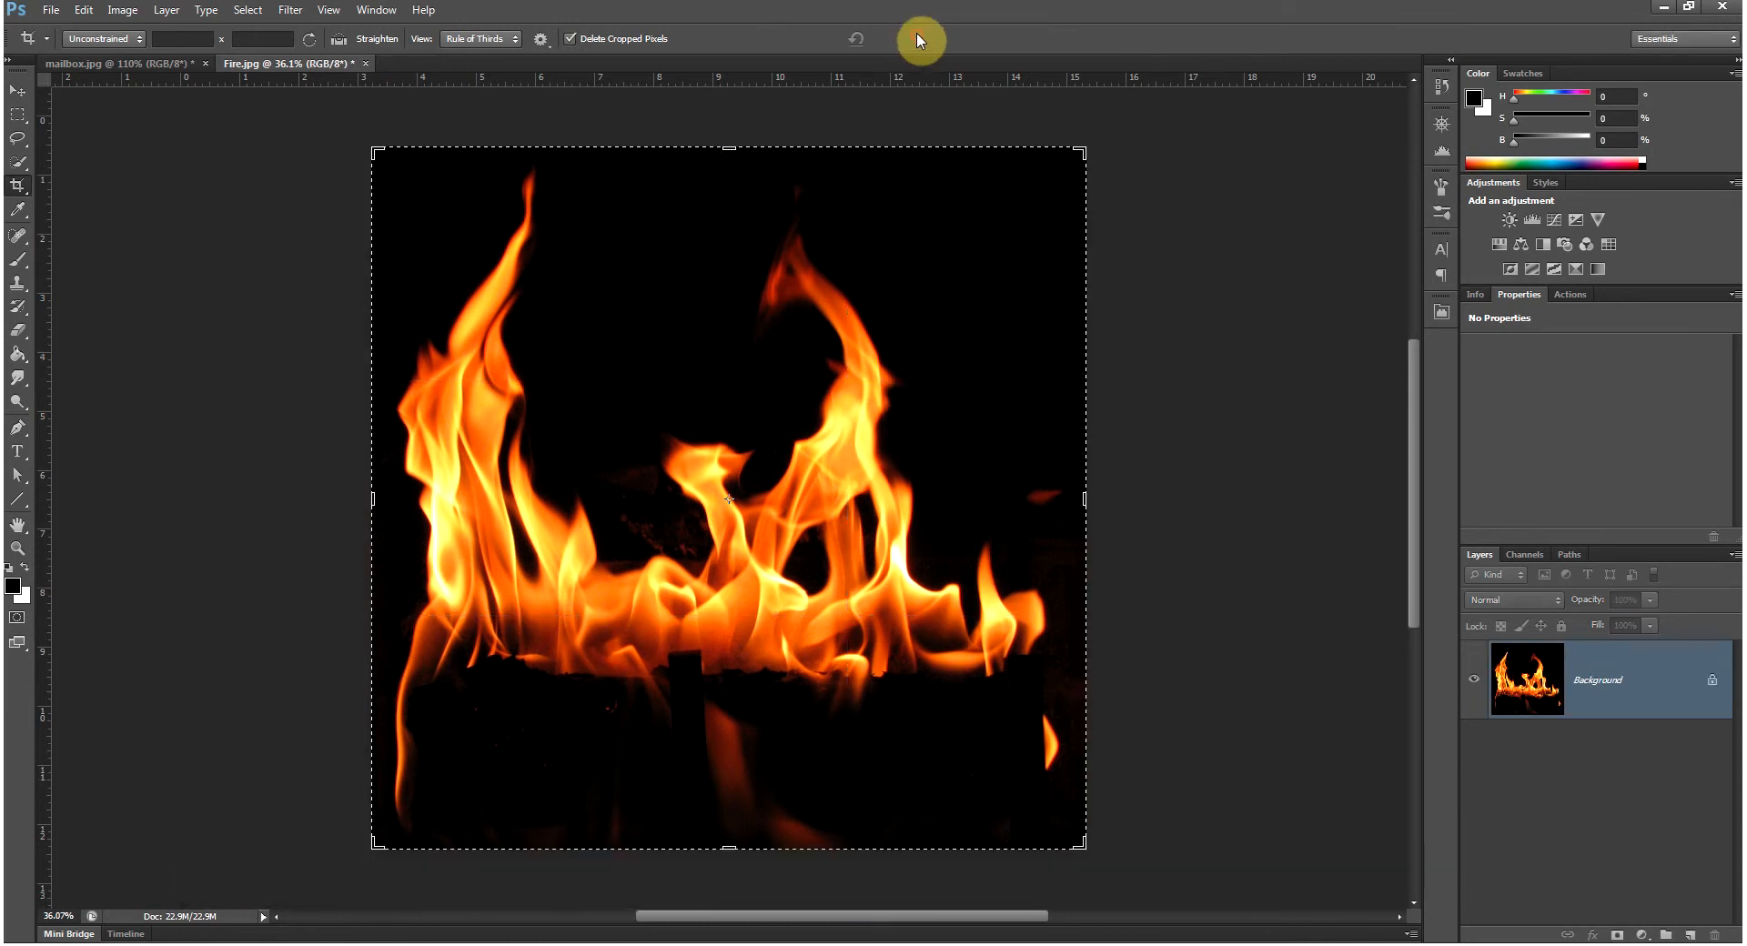
Step: Draw a freehand Lasso selection loosely around the flames, leaving out the dark gap between the tall ones and the area beneath
left_click(19, 91)
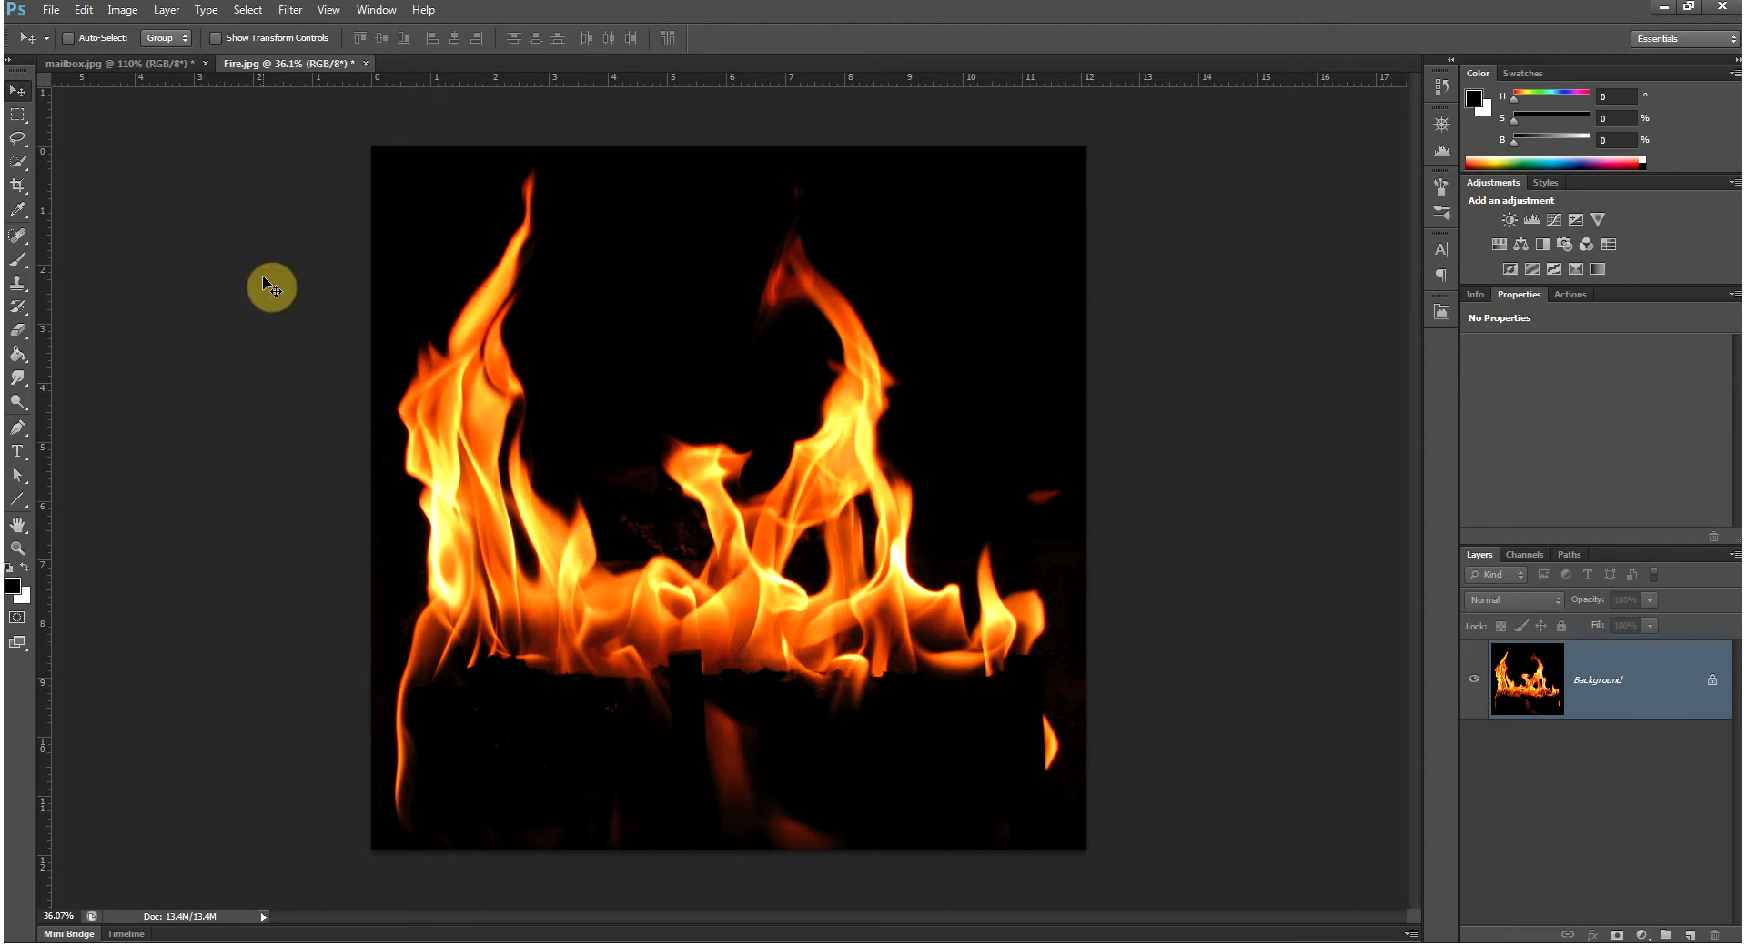
left_click_drag(371, 764, 481, 604)
mouse_move(429, 662)
left_mouse_down()
mouse_move(401, 519)
mouse_move(403, 666)
left_mouse_up()
left_click_drag(577, 410, 456, 546)
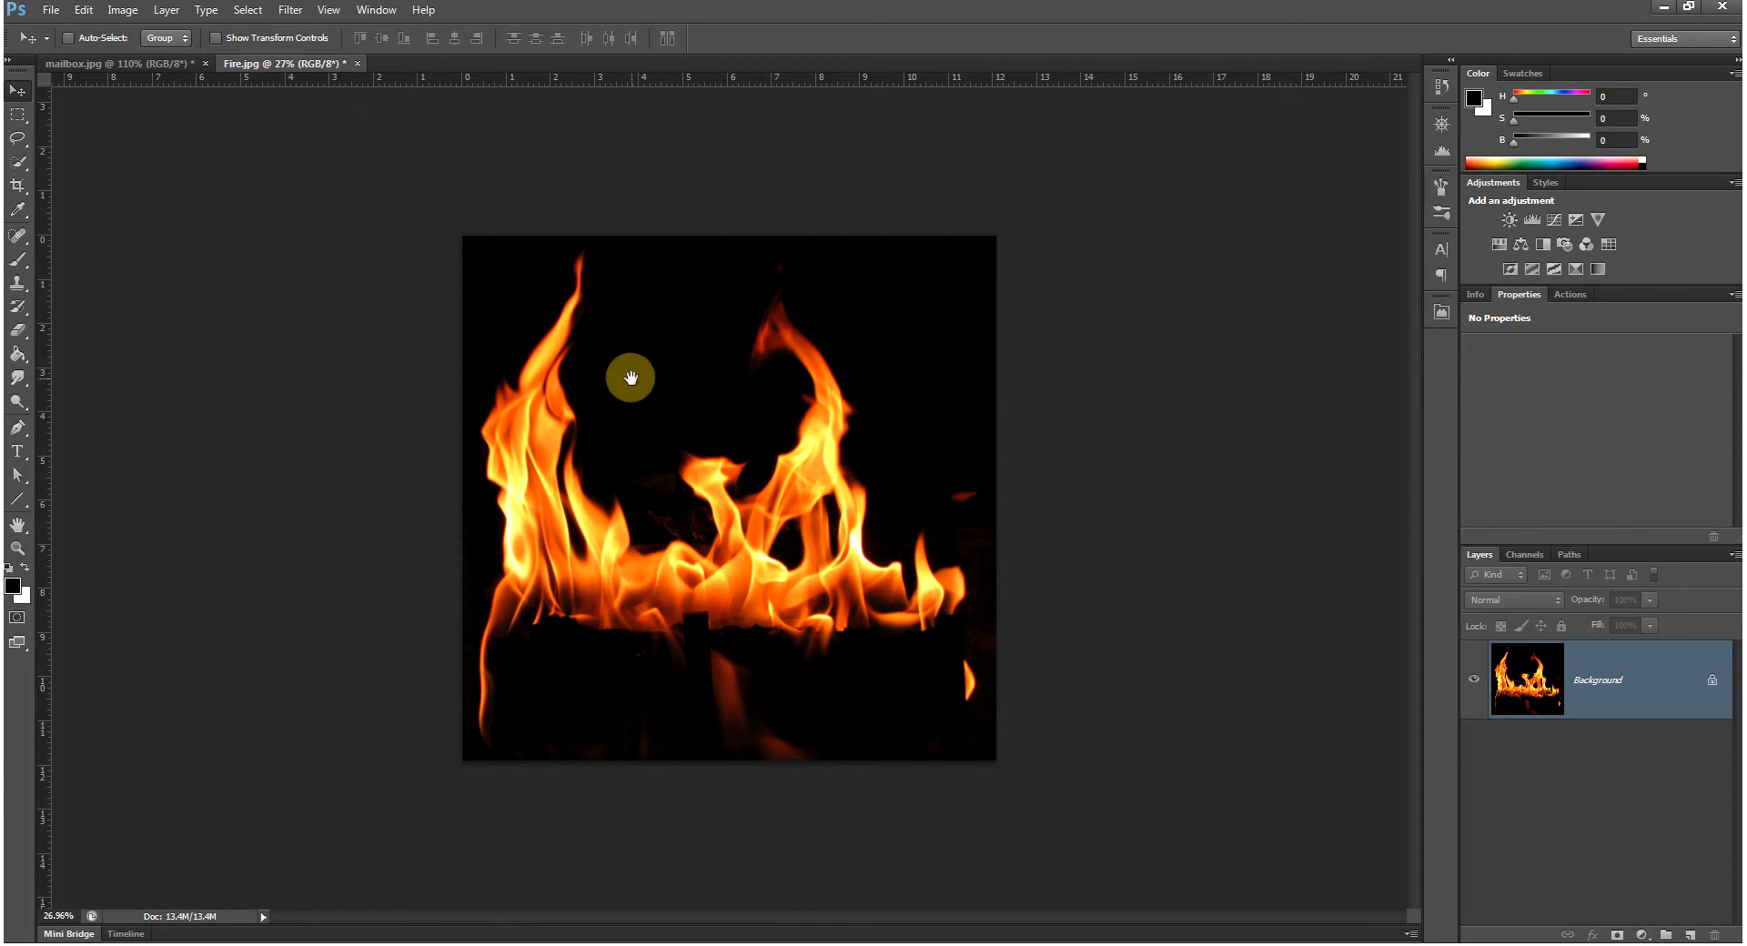
left_click(19, 139)
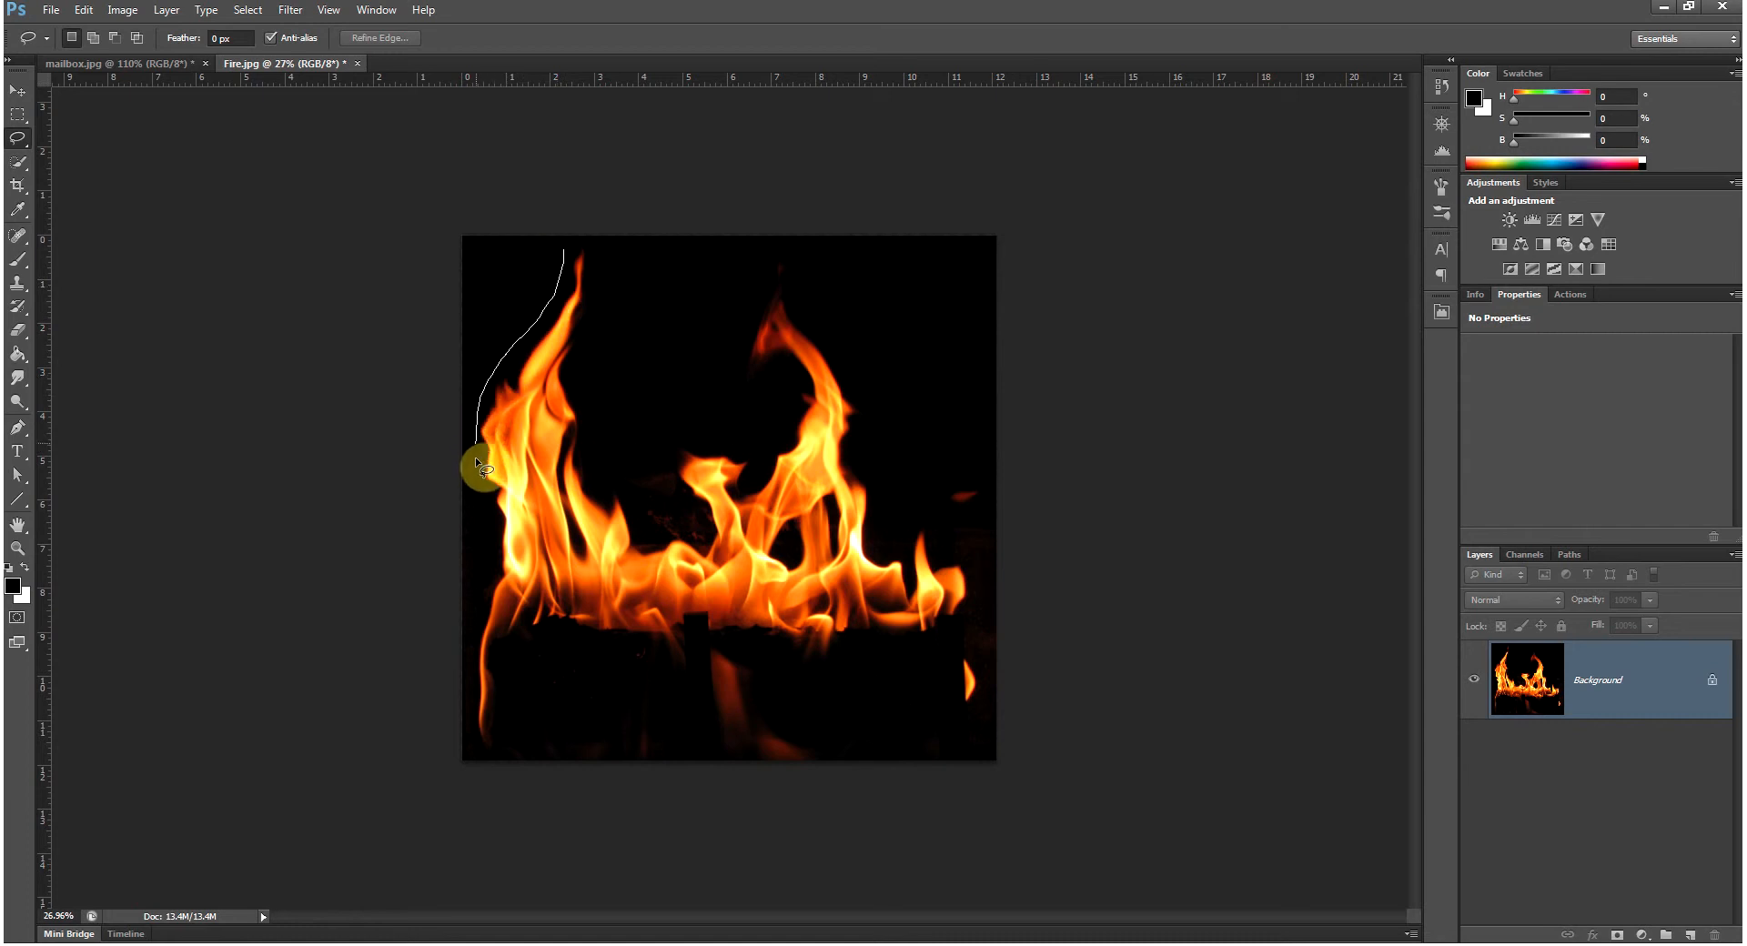
mouse_move(471, 645)
left_mouse_down()
mouse_move(480, 749)
mouse_move(504, 686)
left_mouse_up()
mouse_move(613, 657)
left_mouse_down()
mouse_move(730, 639)
mouse_move(838, 673)
mouse_move(871, 656)
left_mouse_up()
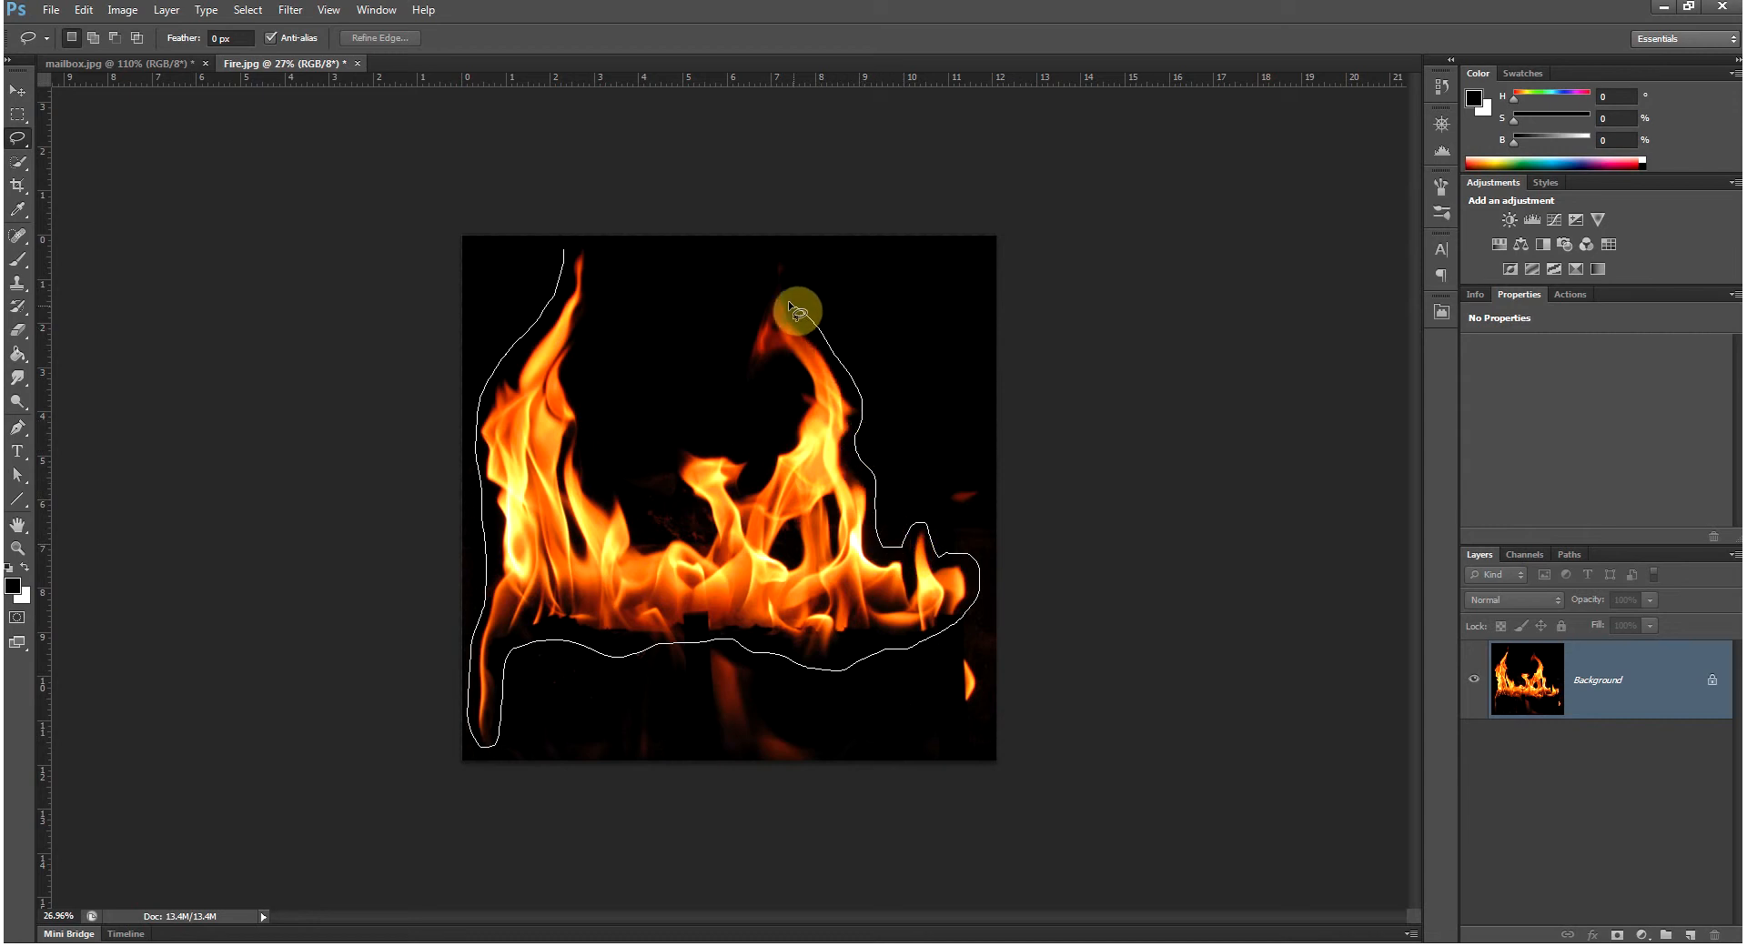
mouse_move(753, 309)
left_mouse_down()
mouse_move(744, 370)
mouse_move(775, 364)
mouse_move(799, 391)
mouse_move(792, 425)
left_mouse_up()
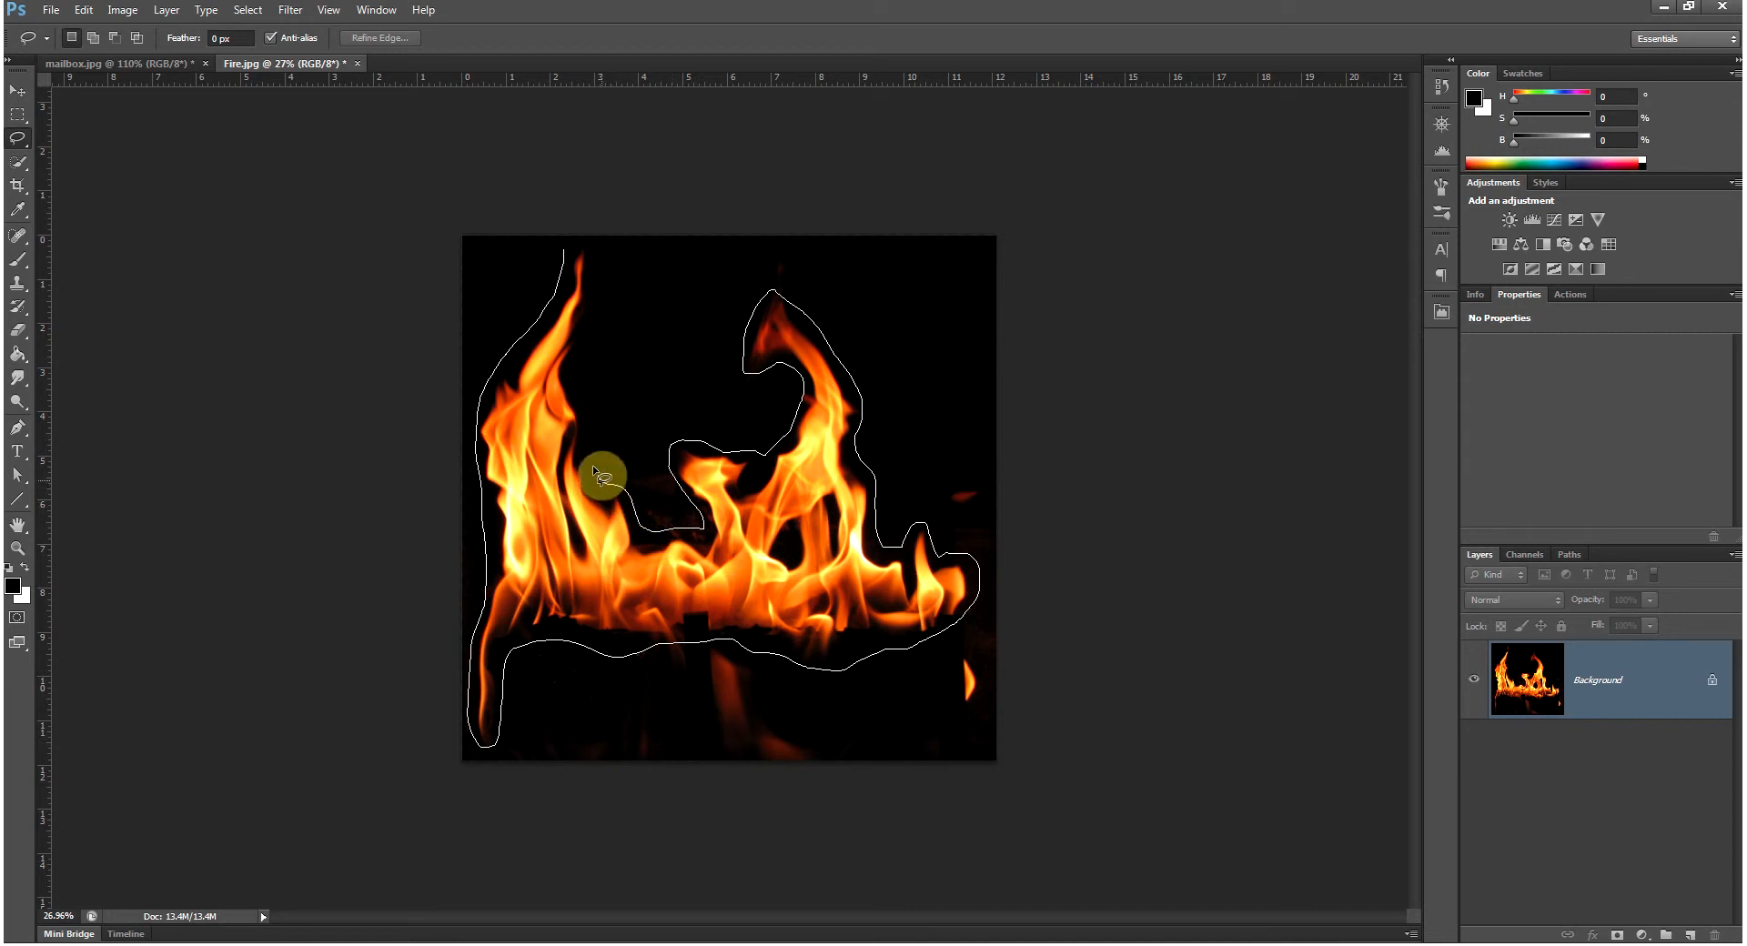
mouse_move(582, 376)
left_mouse_down()
mouse_move(598, 270)
mouse_move(572, 254)
left_mouse_up()
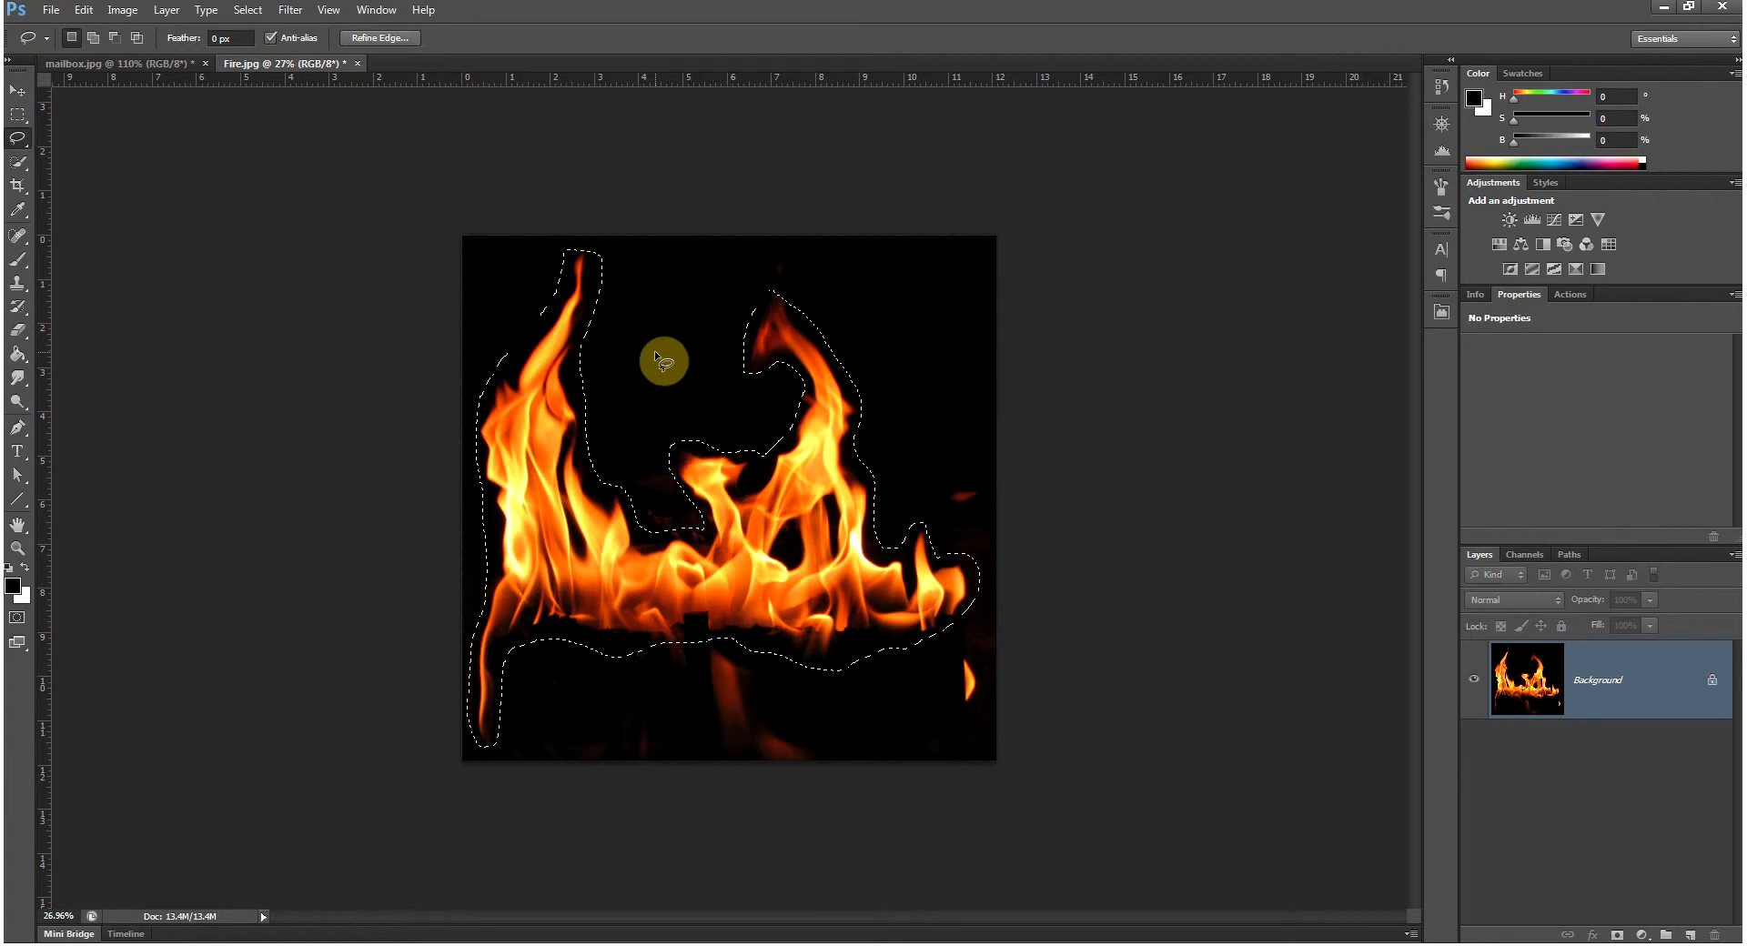
Step: Invert the selection, fill the area outside the flames with black, and deselect
key("ctrl+shift+i")
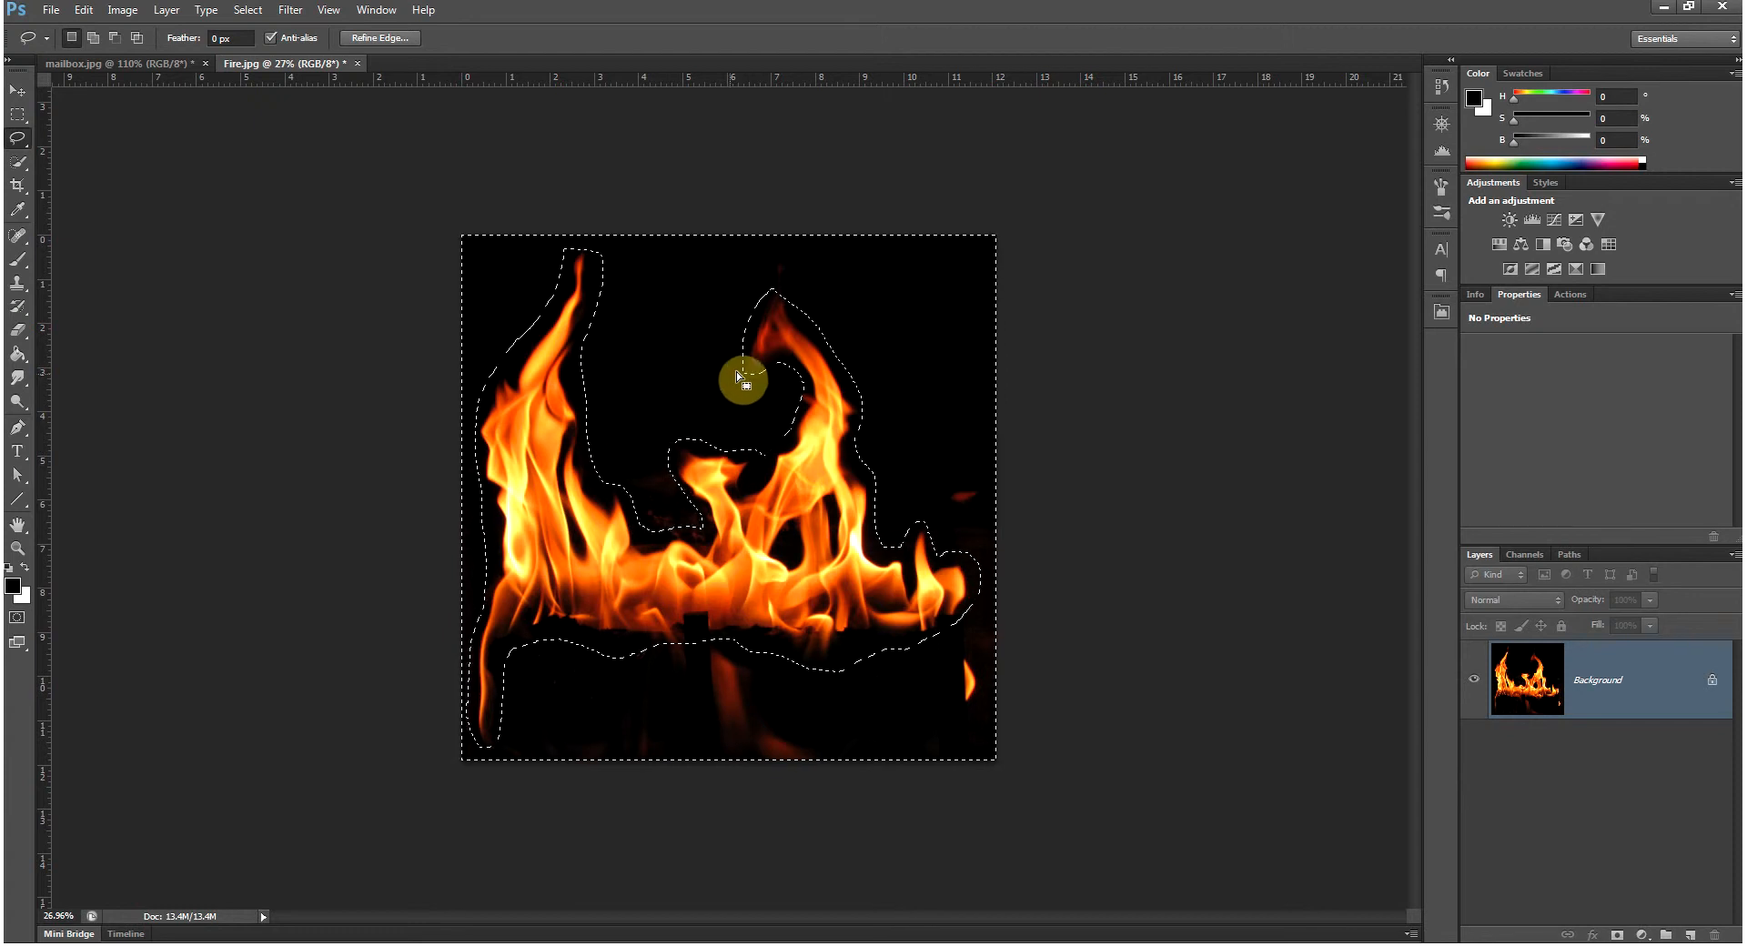
scroll(790, 428, "up", 3)
scroll(790, 428, "up", 1)
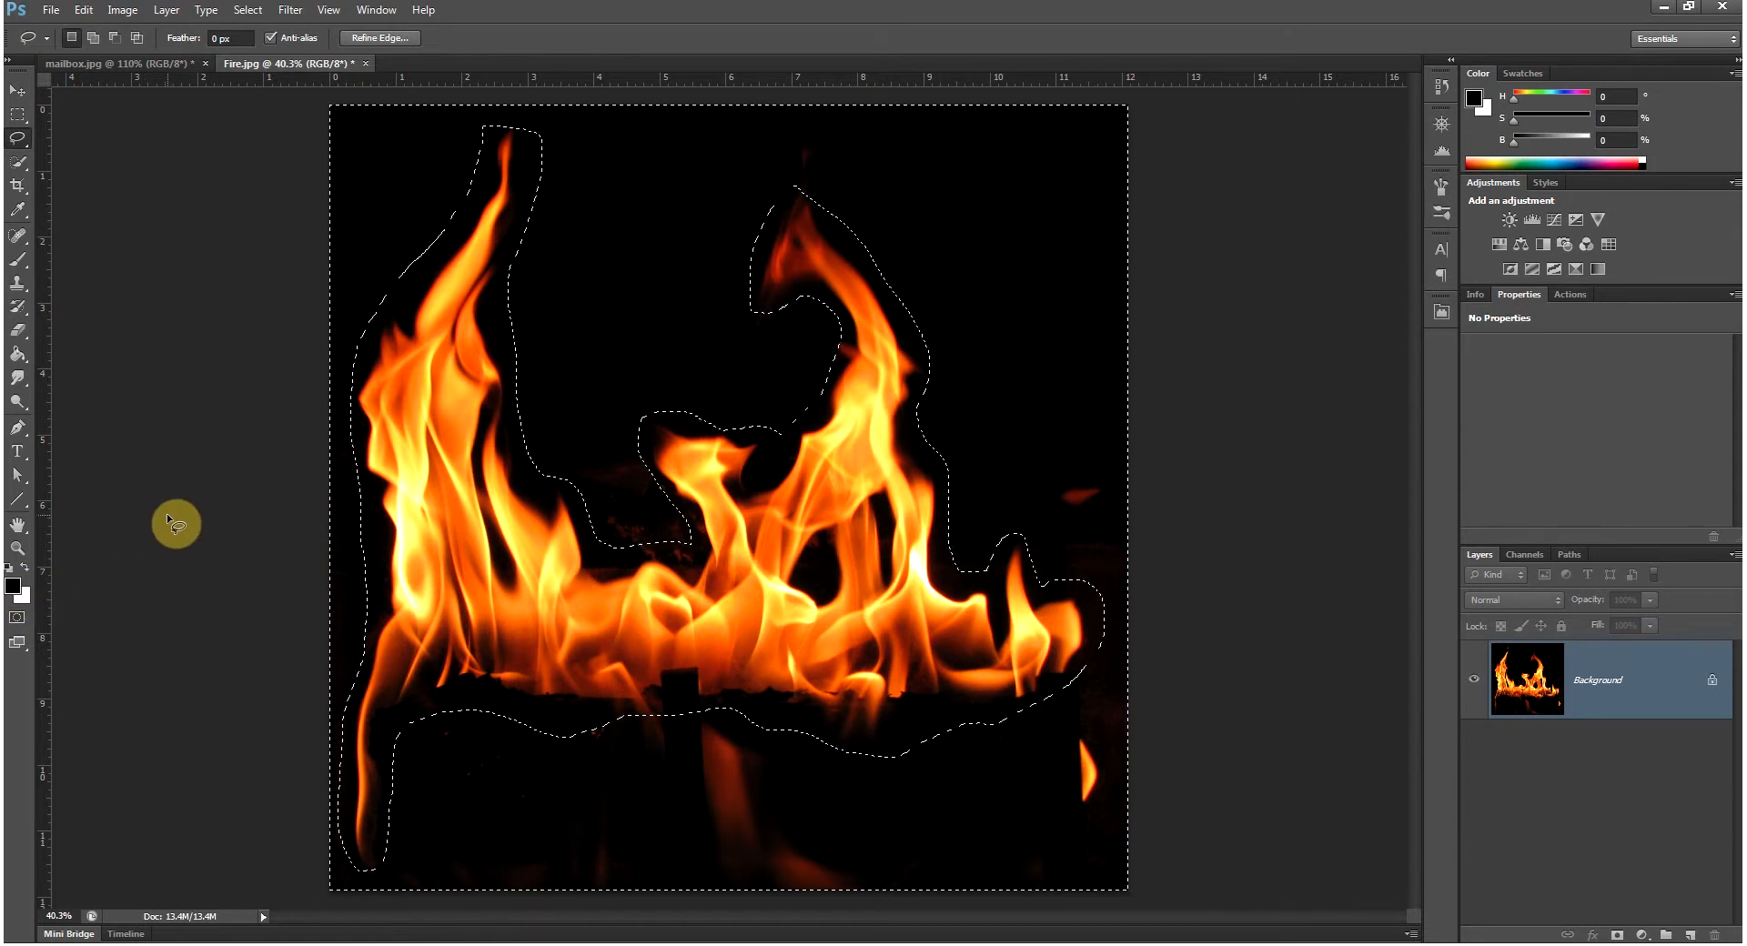
key("alt+BackSpace")
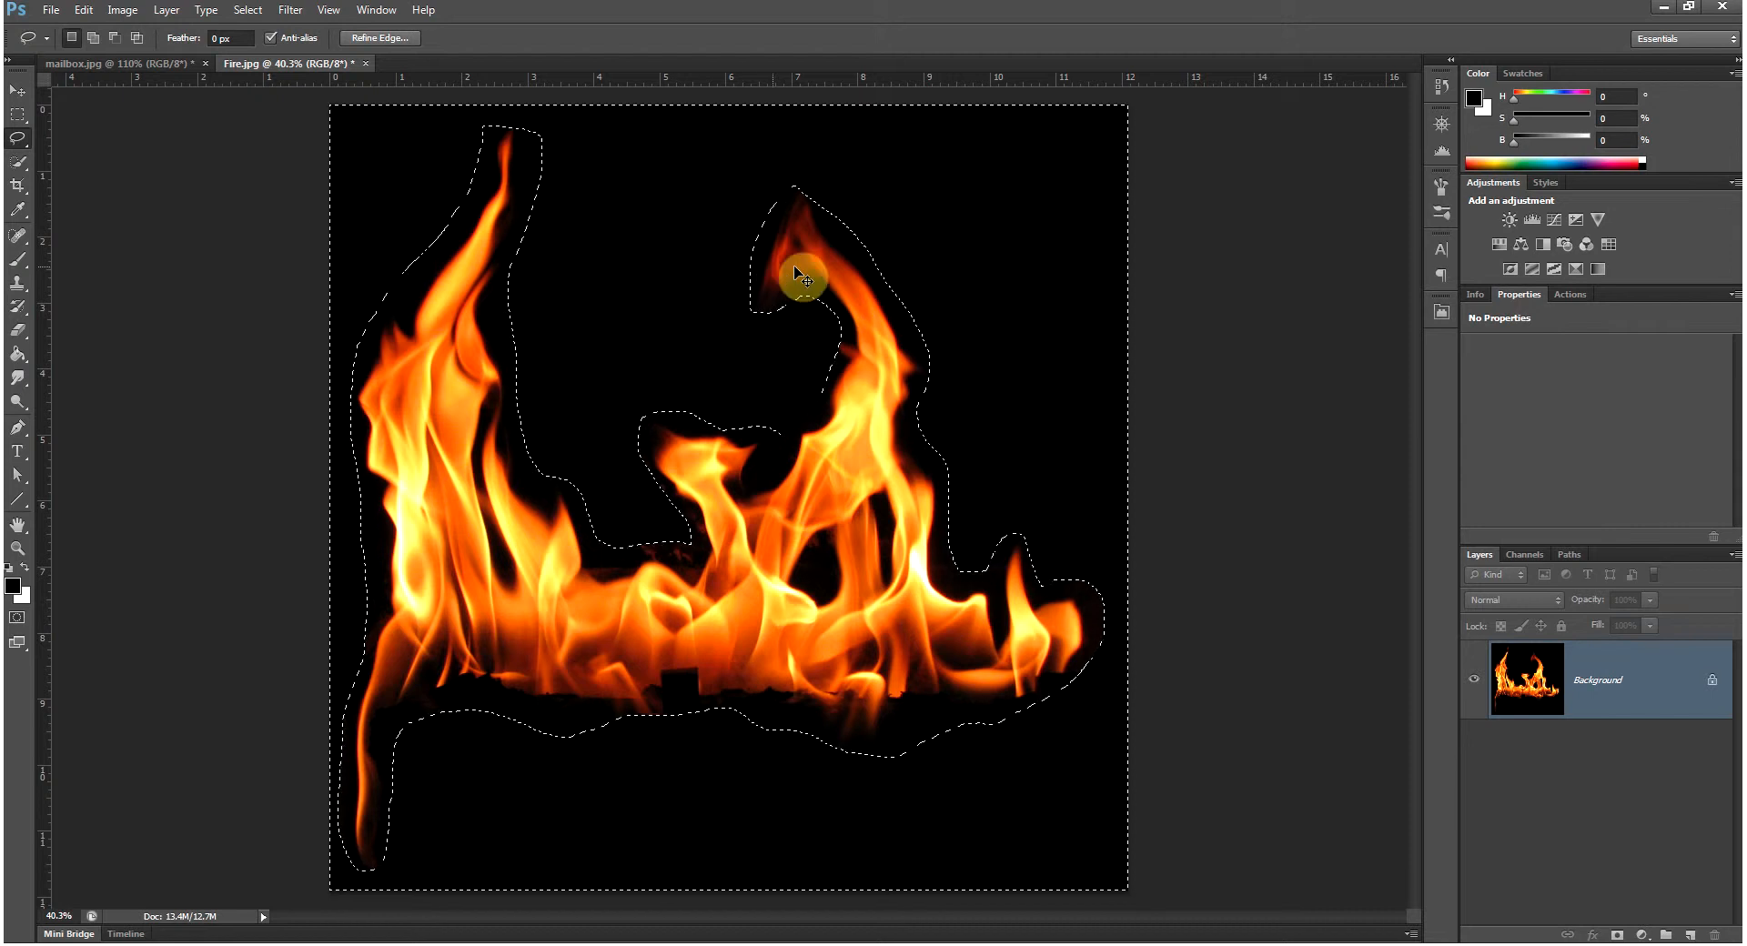
left_click(948, 271)
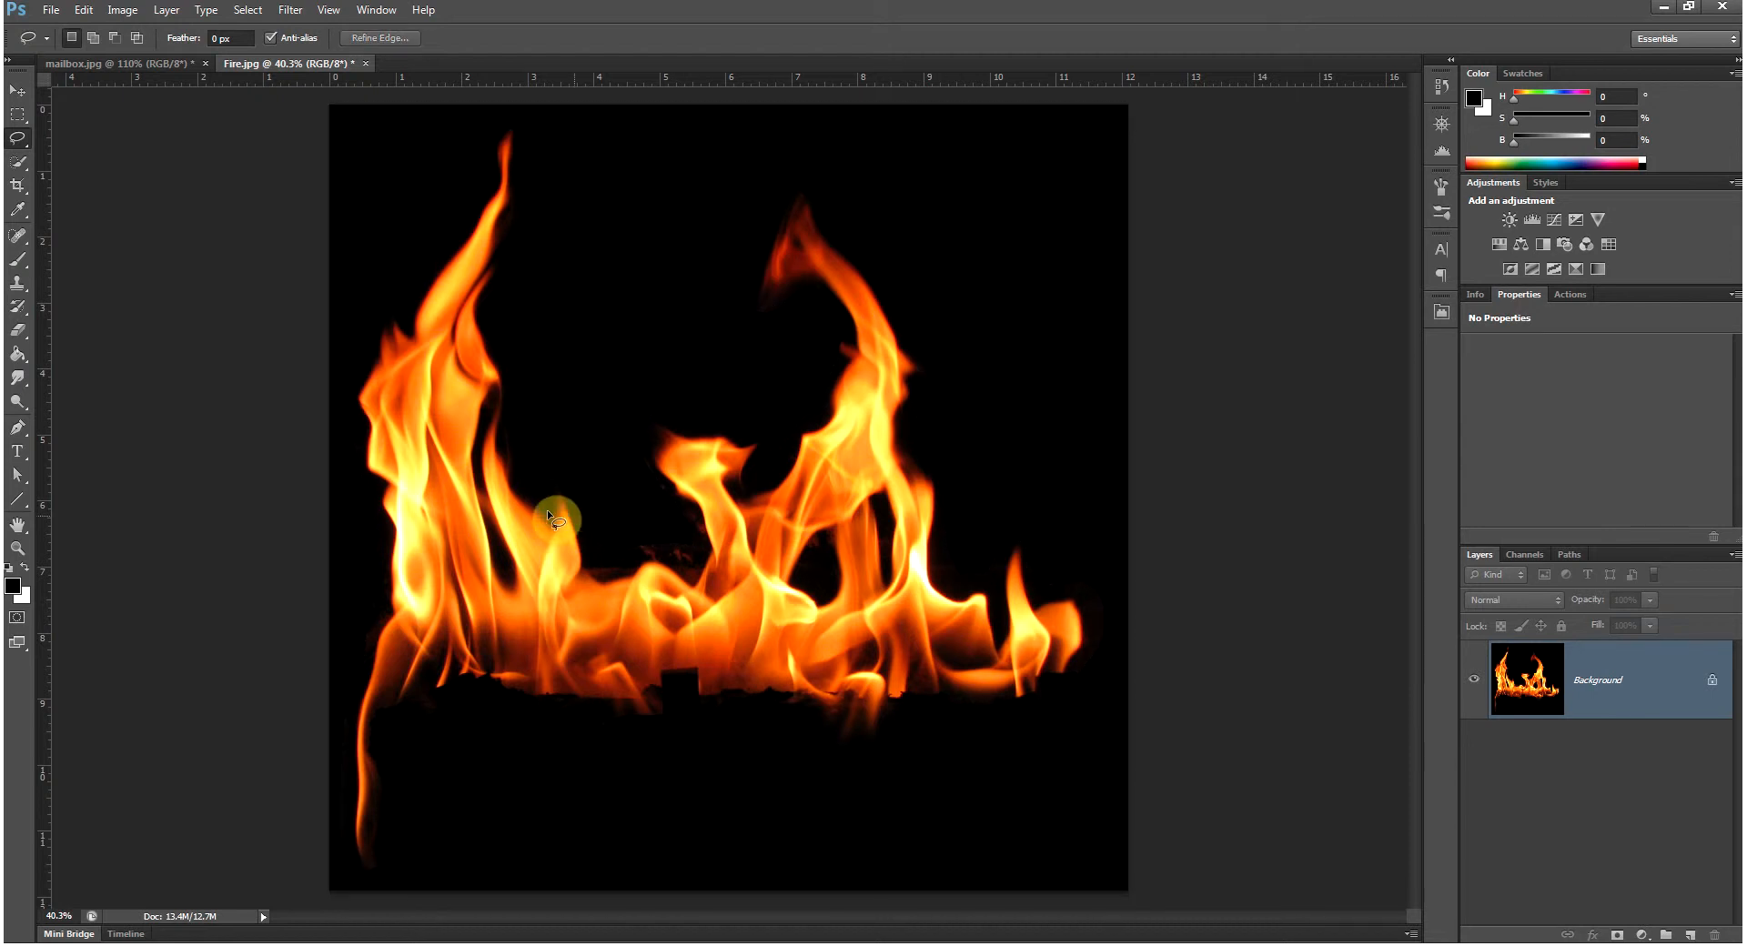
Step: Set up the Brush tool in Overlay mode at size 100 for cleaning the lower-left flame edge
left_click_drag(351, 738, 448, 619)
left_click_drag(433, 718, 472, 425)
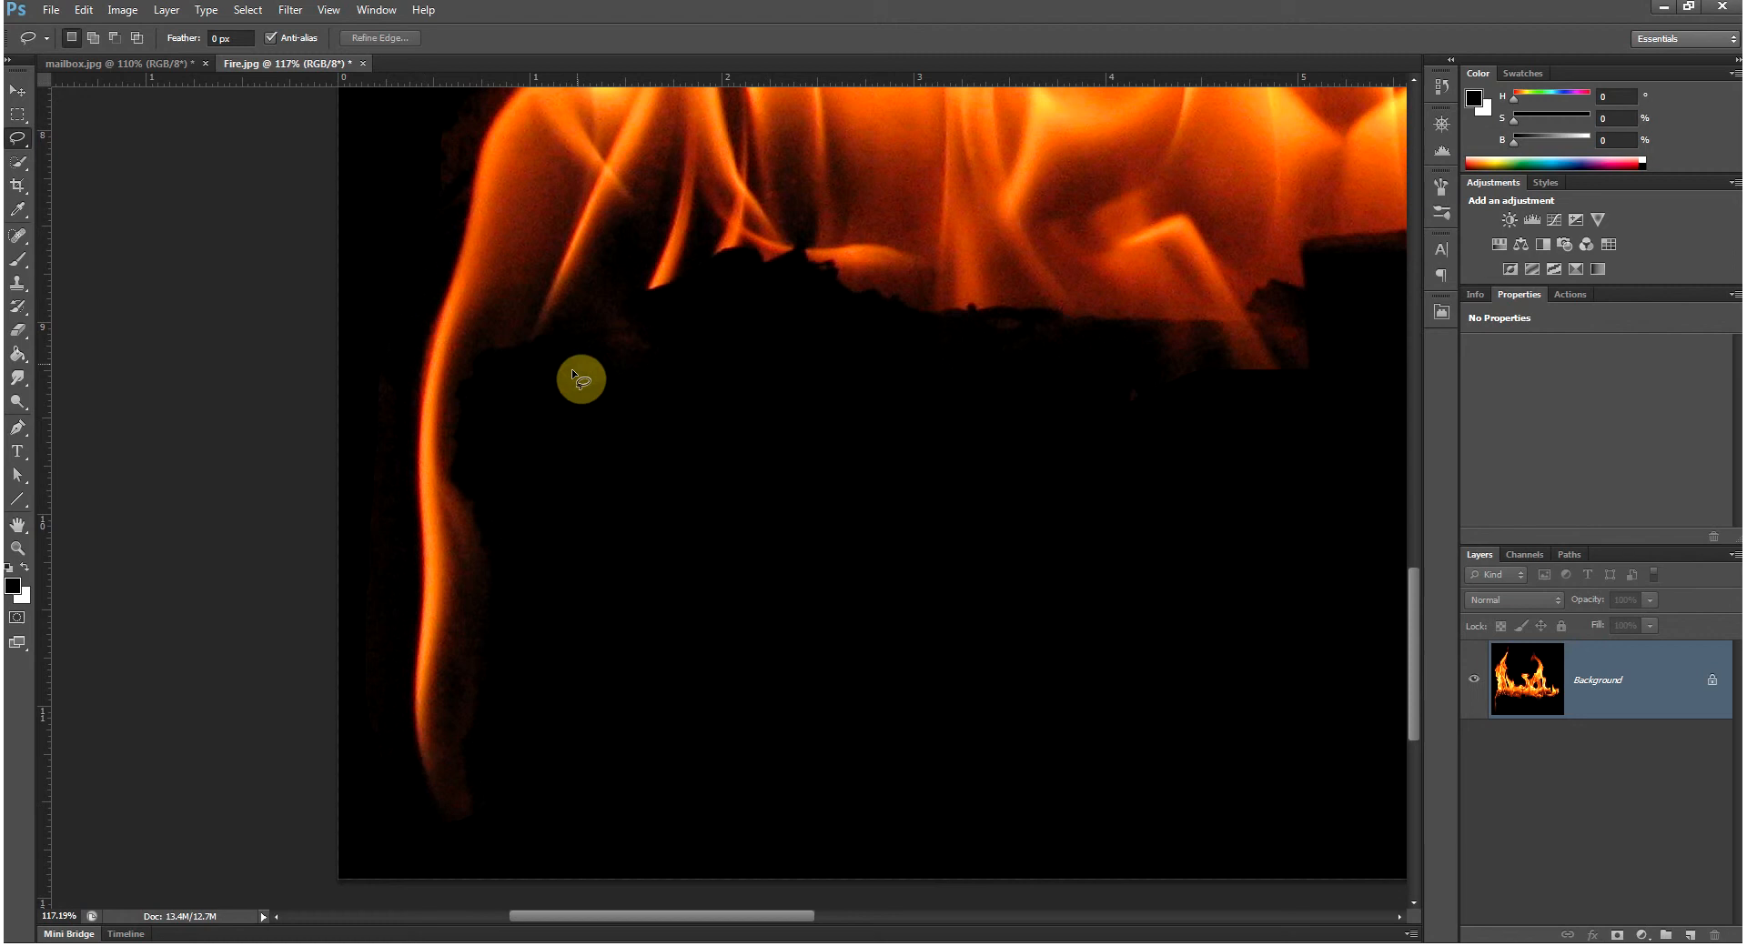
mouse_move(547, 320)
left_mouse_down()
mouse_move(546, 630)
mouse_move(546, 351)
left_mouse_up()
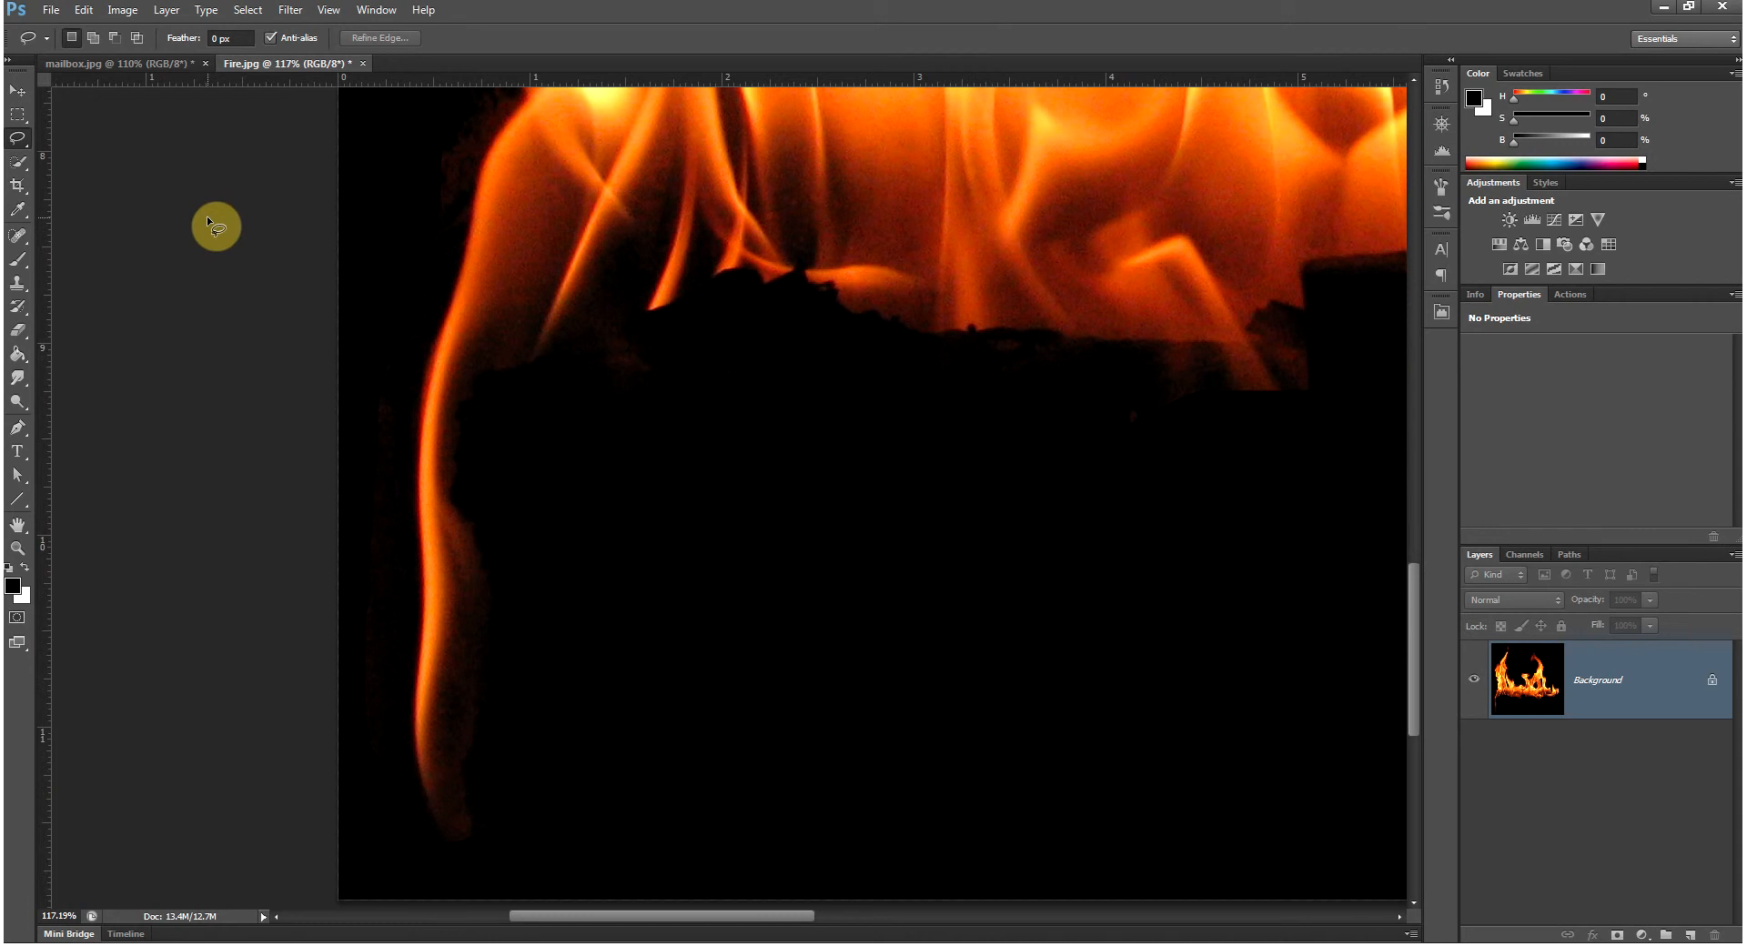
key("b")
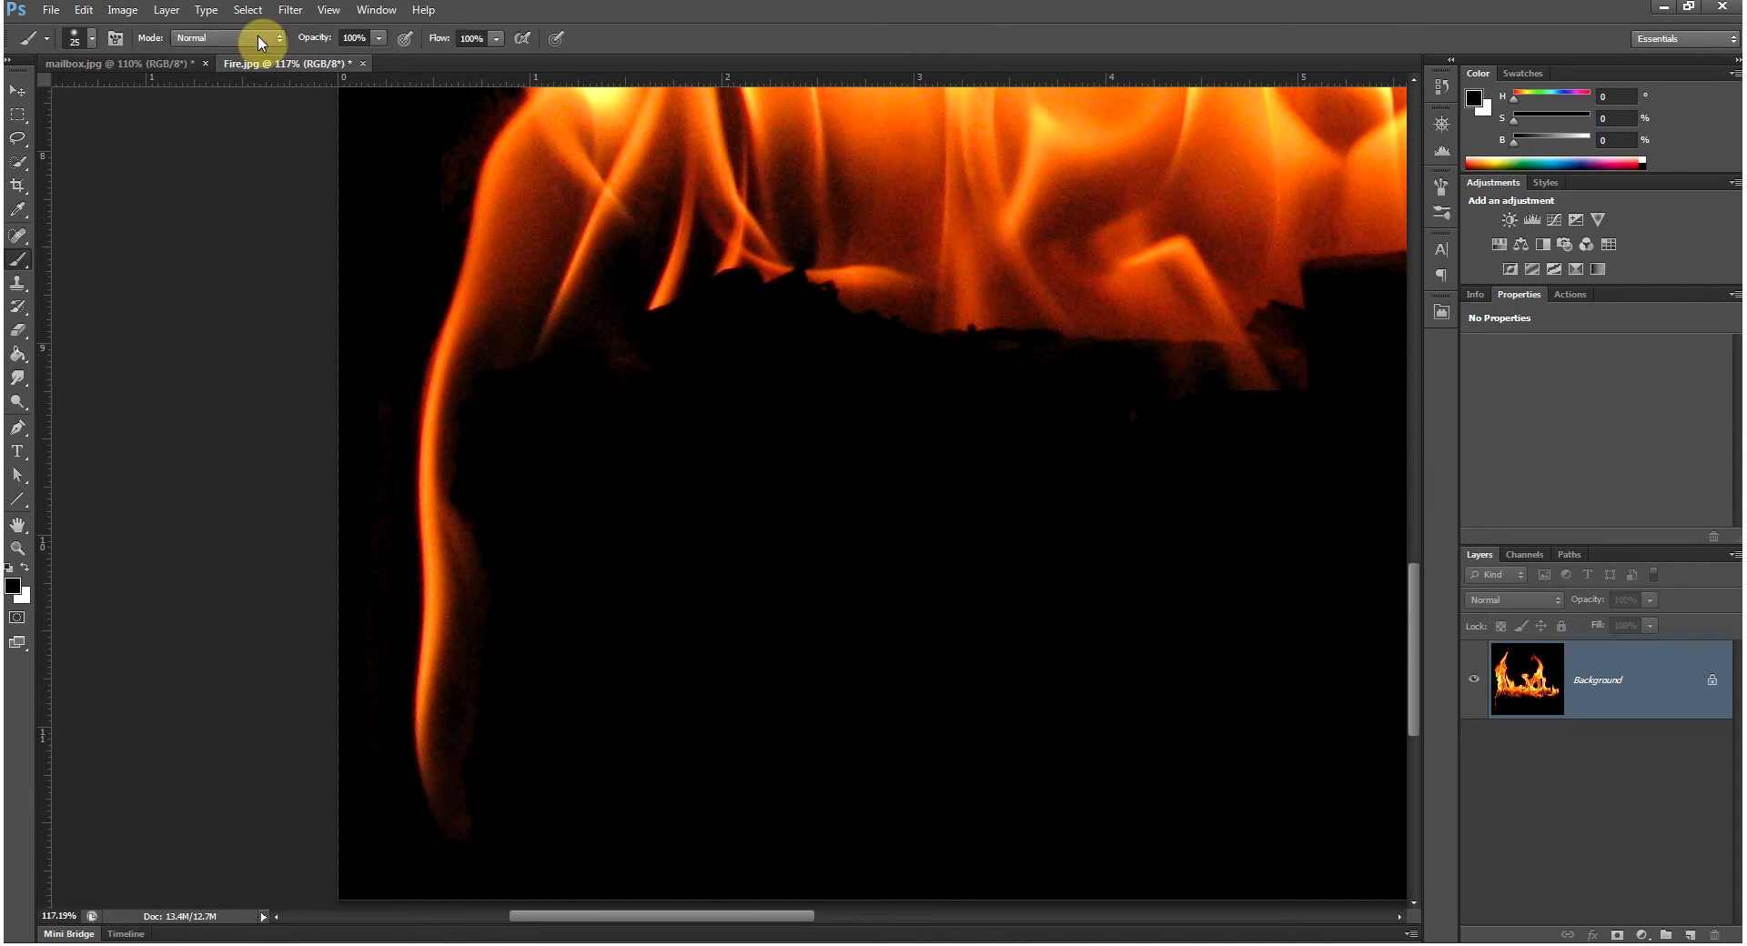
left_click(263, 42)
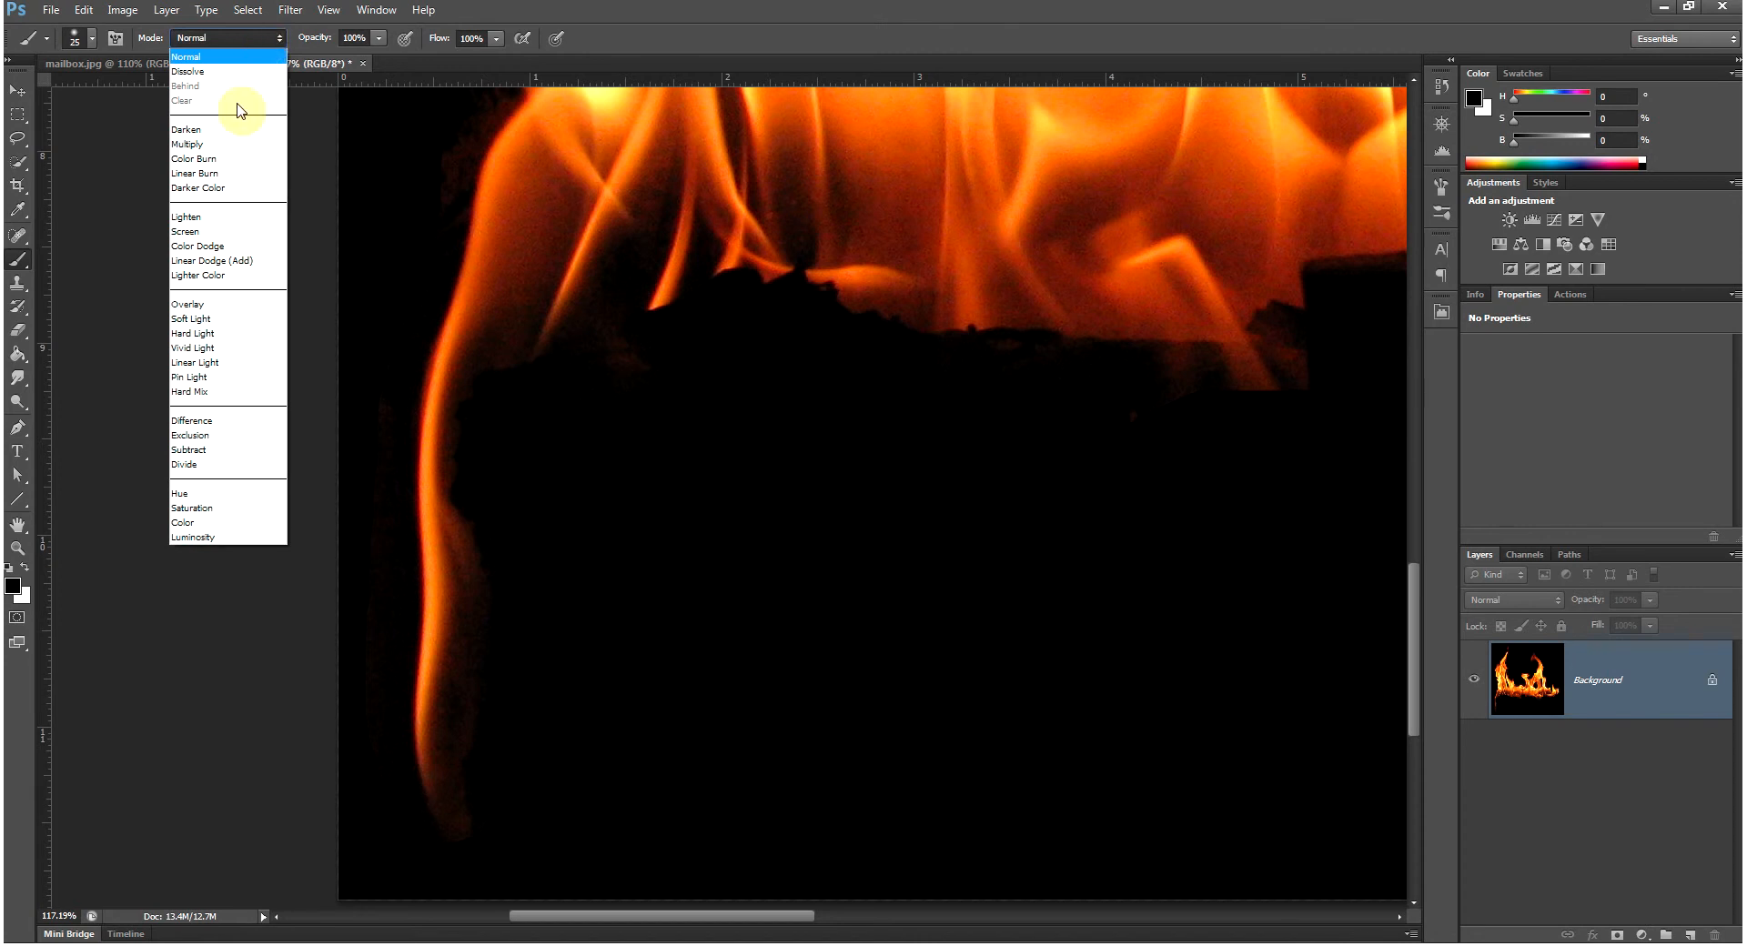
left_click(222, 300)
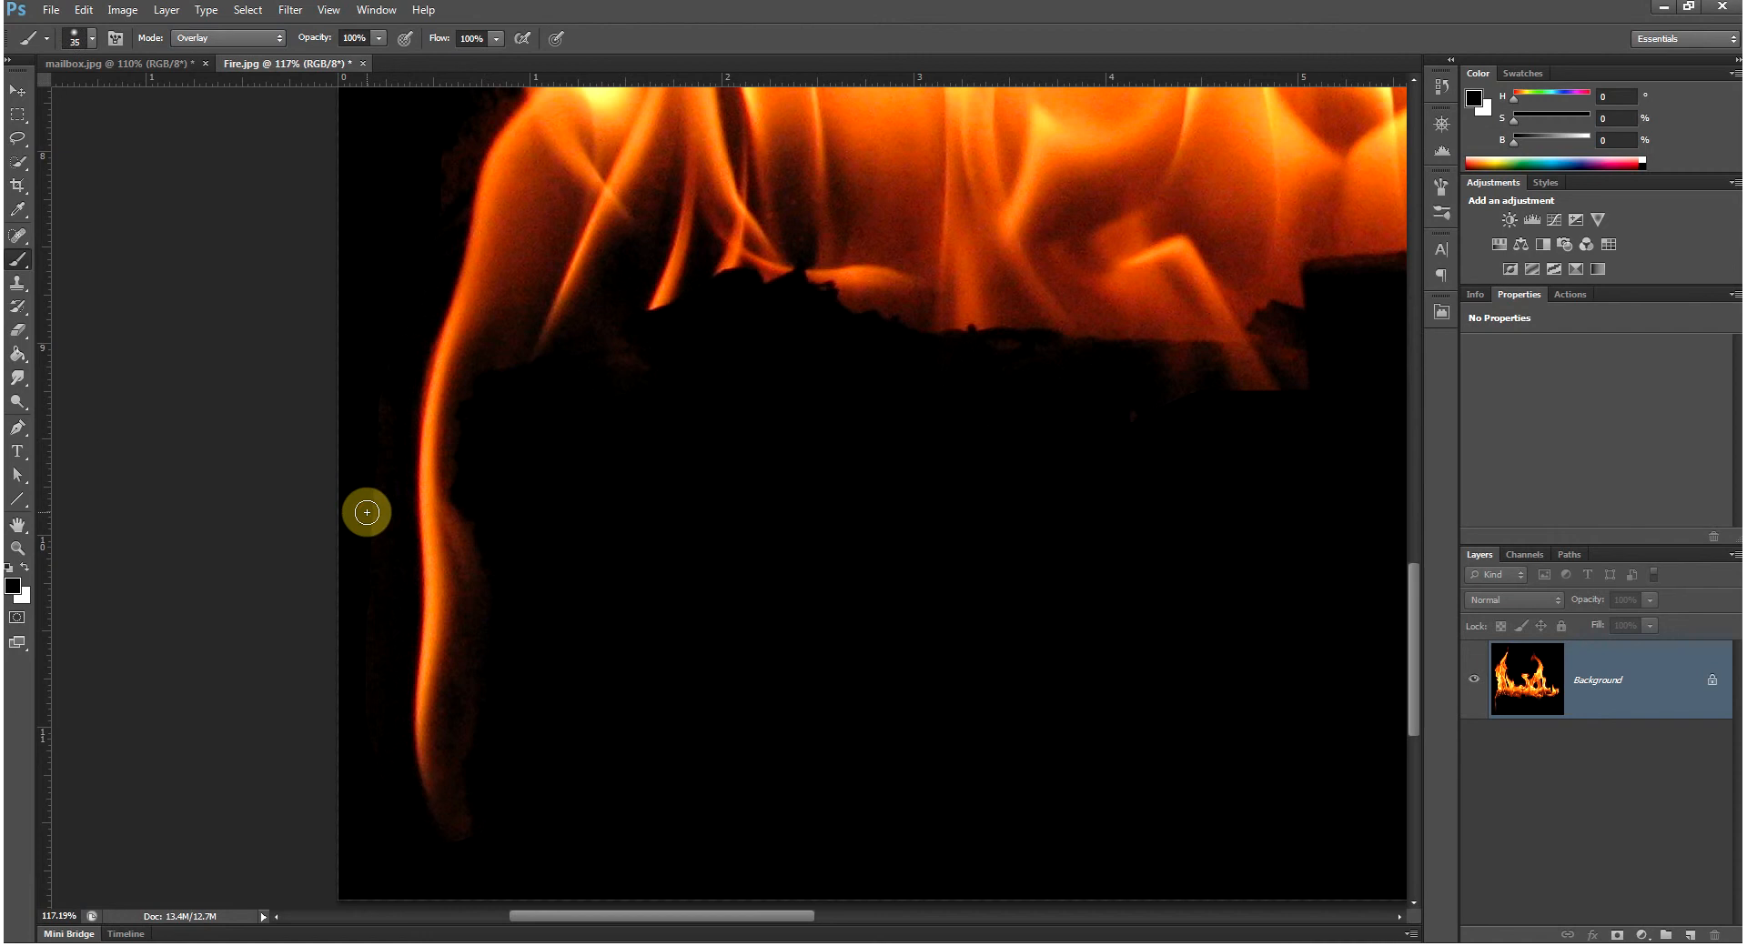
key("bracketright")
key("bracketright")
key("bracketright")
key("bracketright")
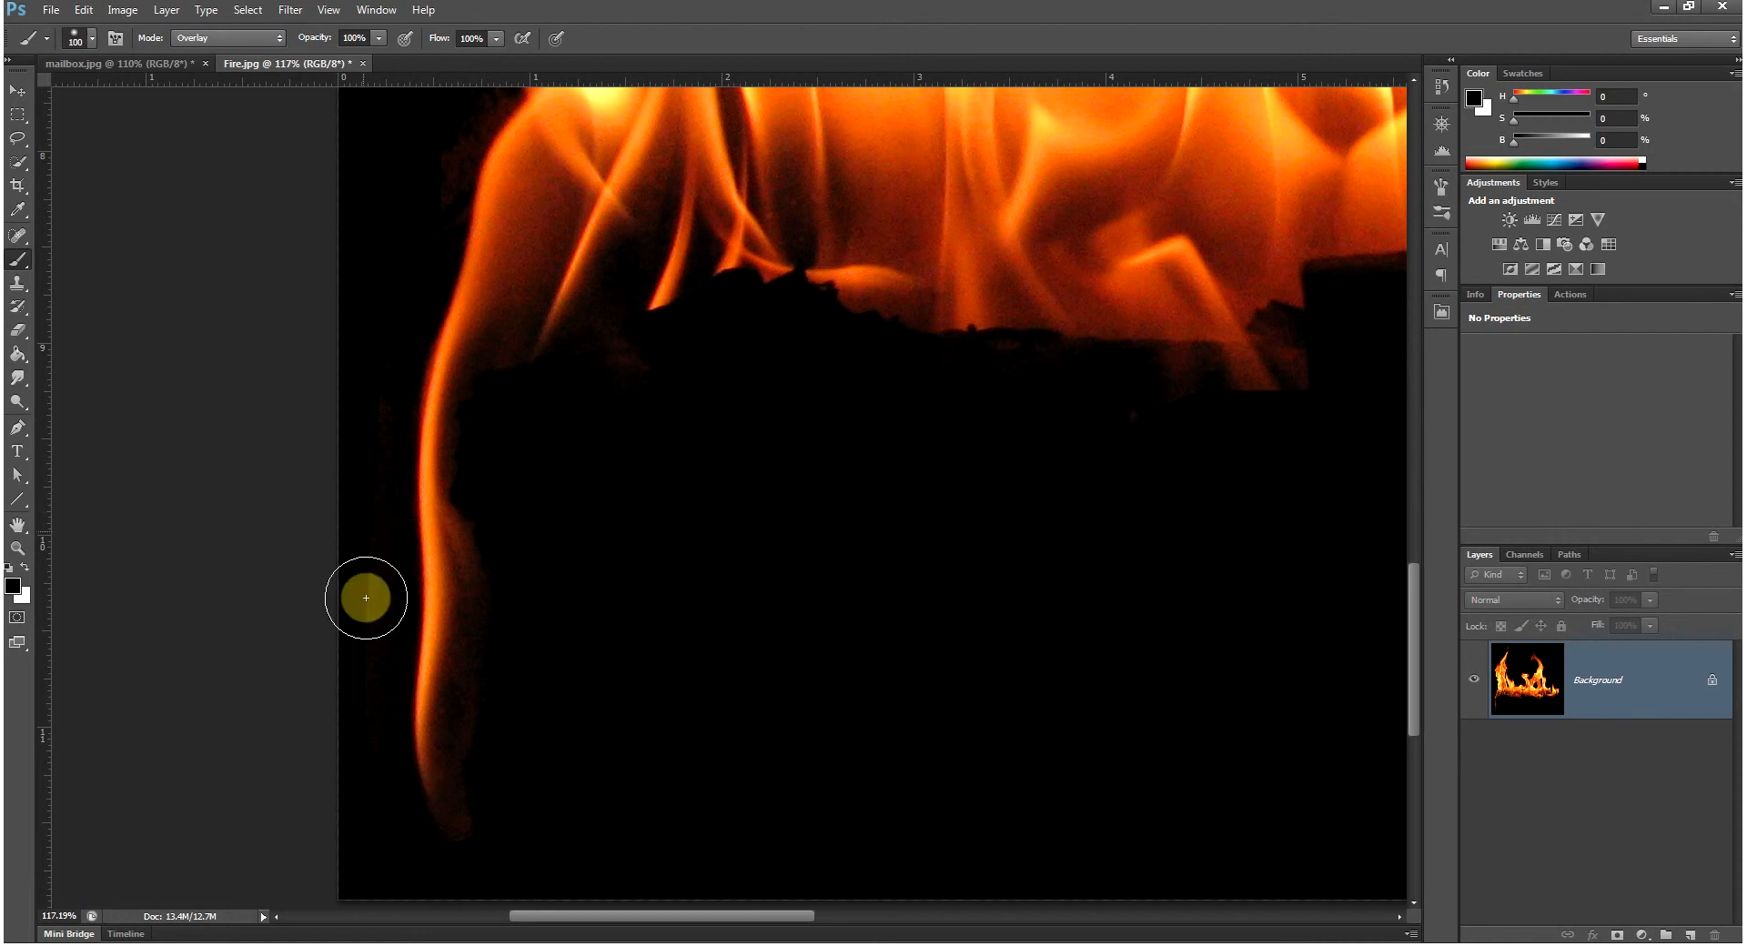
Step: Paint with black in Overlay mode along the outer left edge of the left flame, from its low tail up to its middle
mouse_move(375, 576)
left_mouse_down()
mouse_move(364, 719)
mouse_move(405, 855)
left_mouse_up()
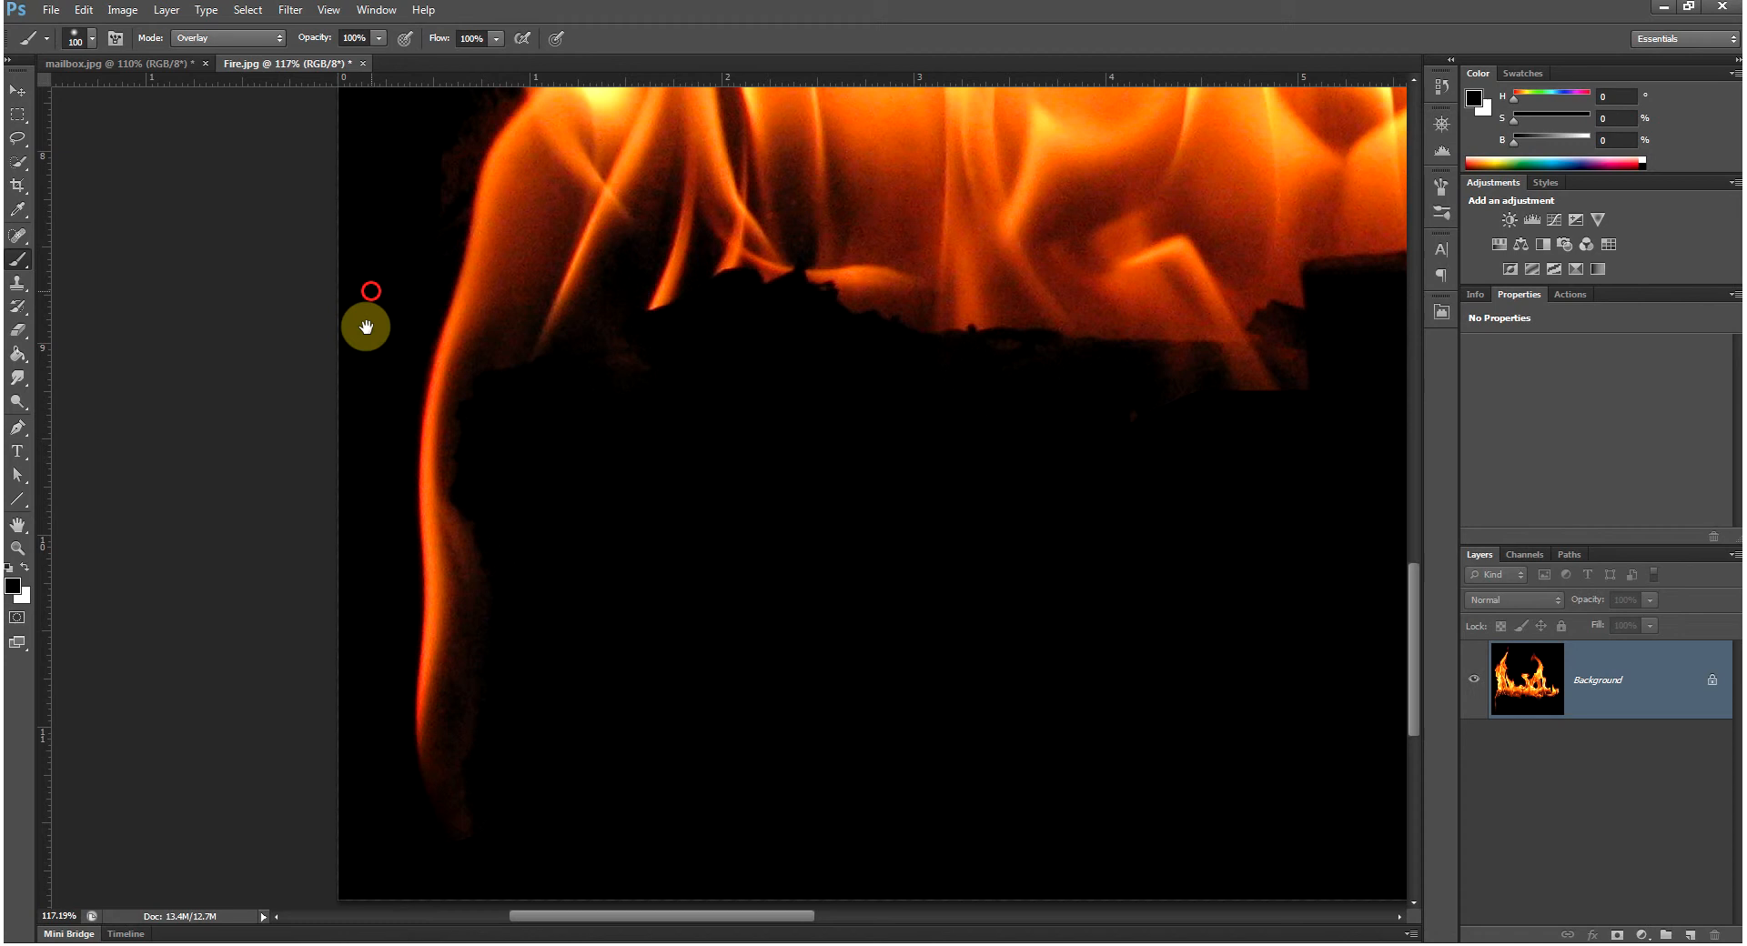
left_click_drag(366, 324, 358, 542)
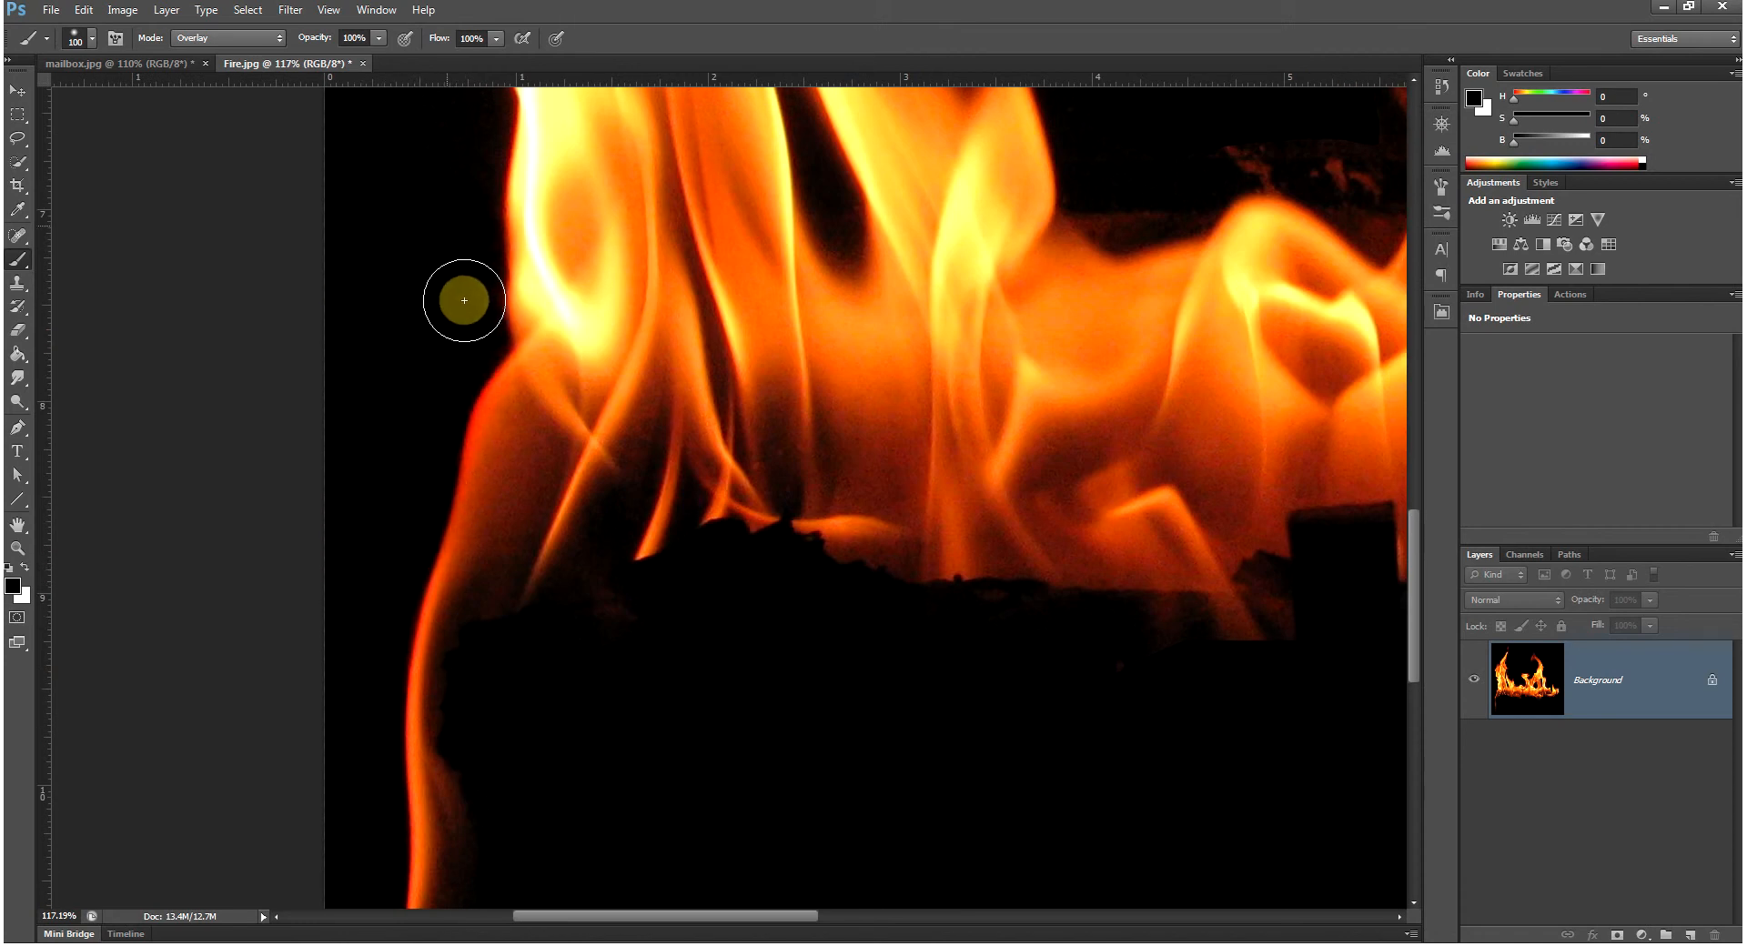
left_click_drag(449, 215, 420, 528)
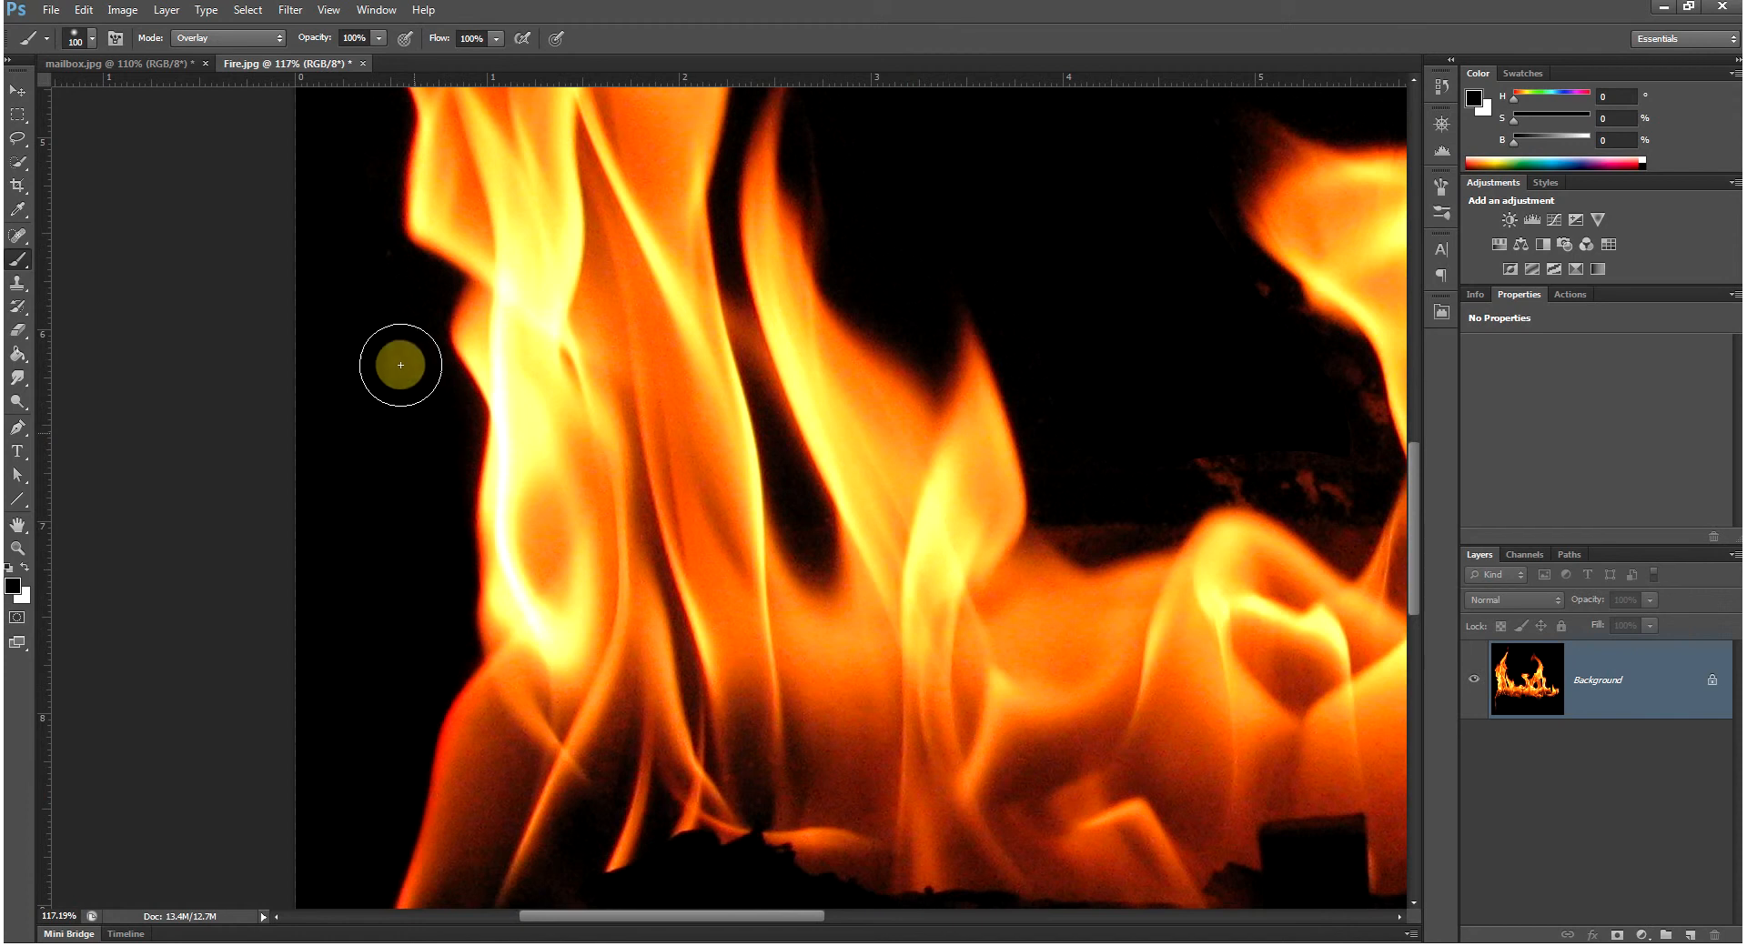
left_click_drag(442, 421, 410, 535)
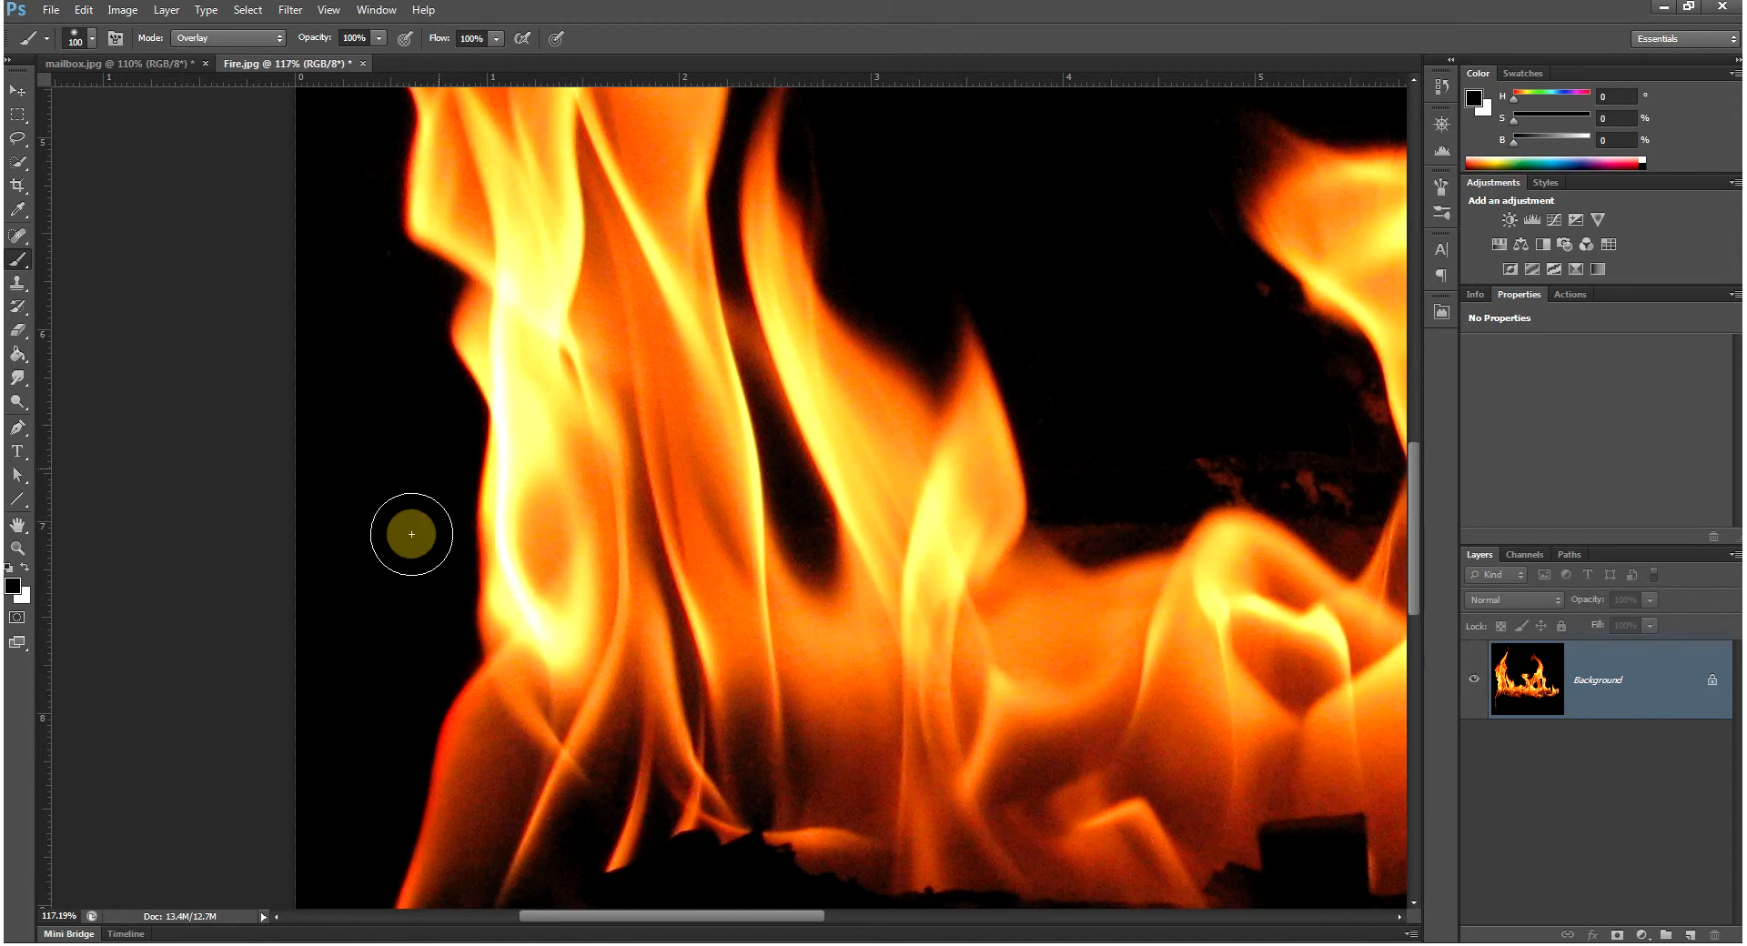
left_click_drag(468, 418, 362, 548)
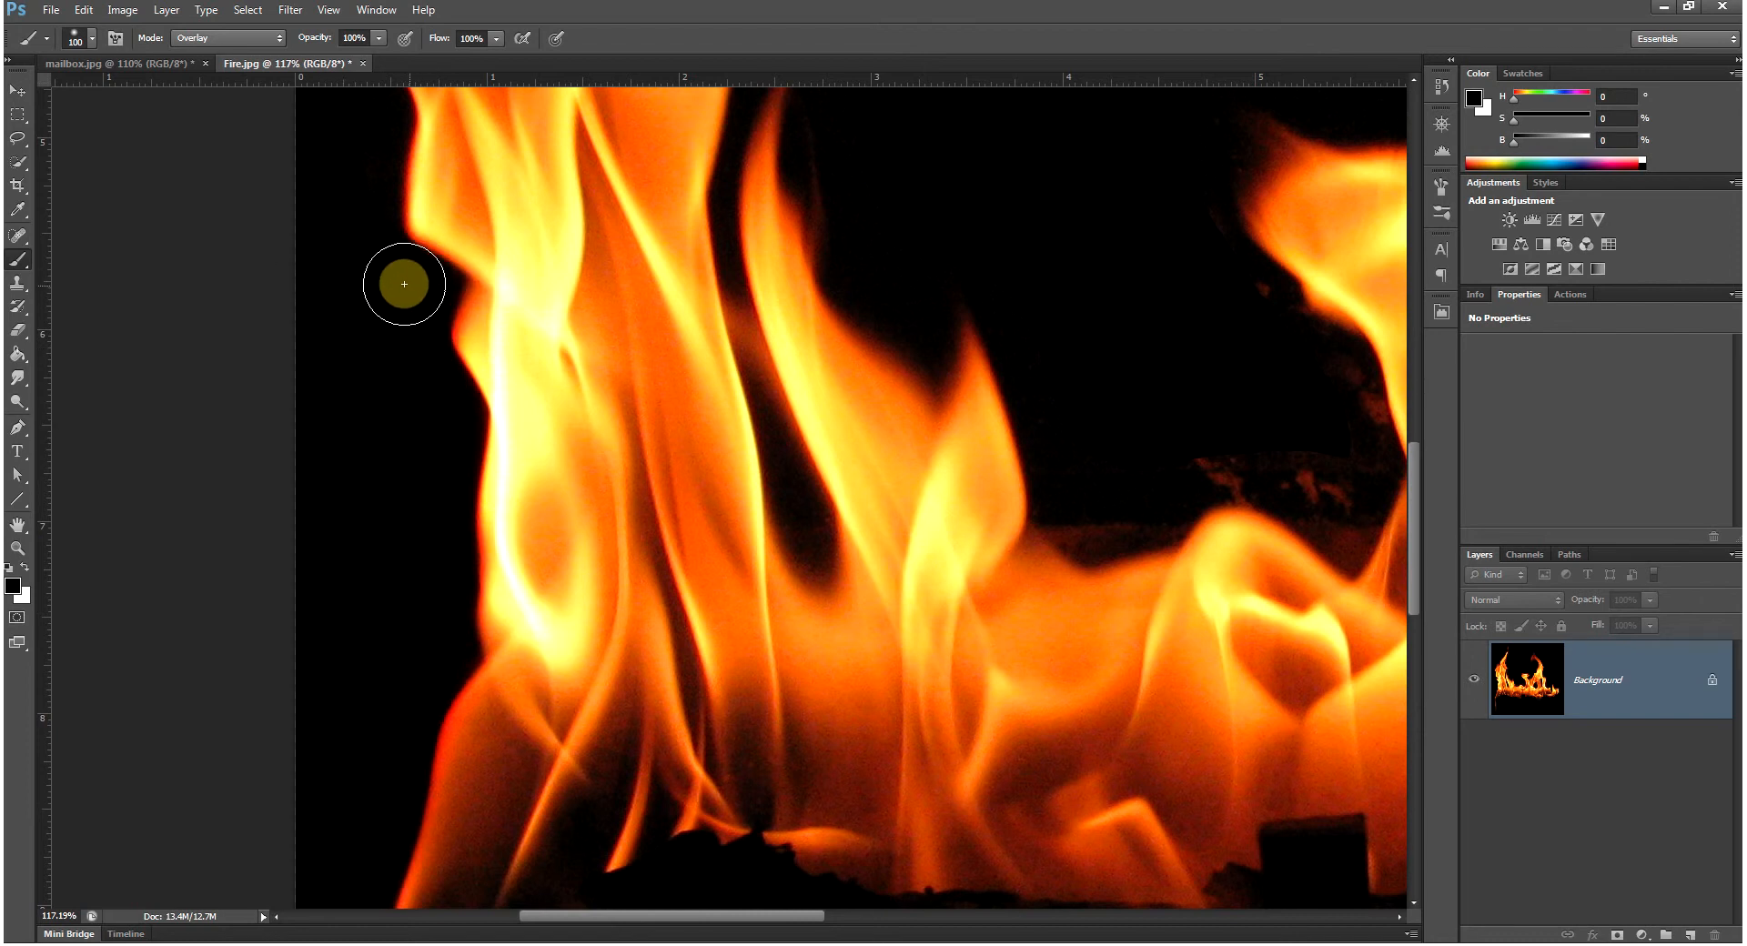
key("space")
mouse_move(401, 264)
left_mouse_down()
mouse_move(390, 647)
mouse_move(363, 706)
left_mouse_up()
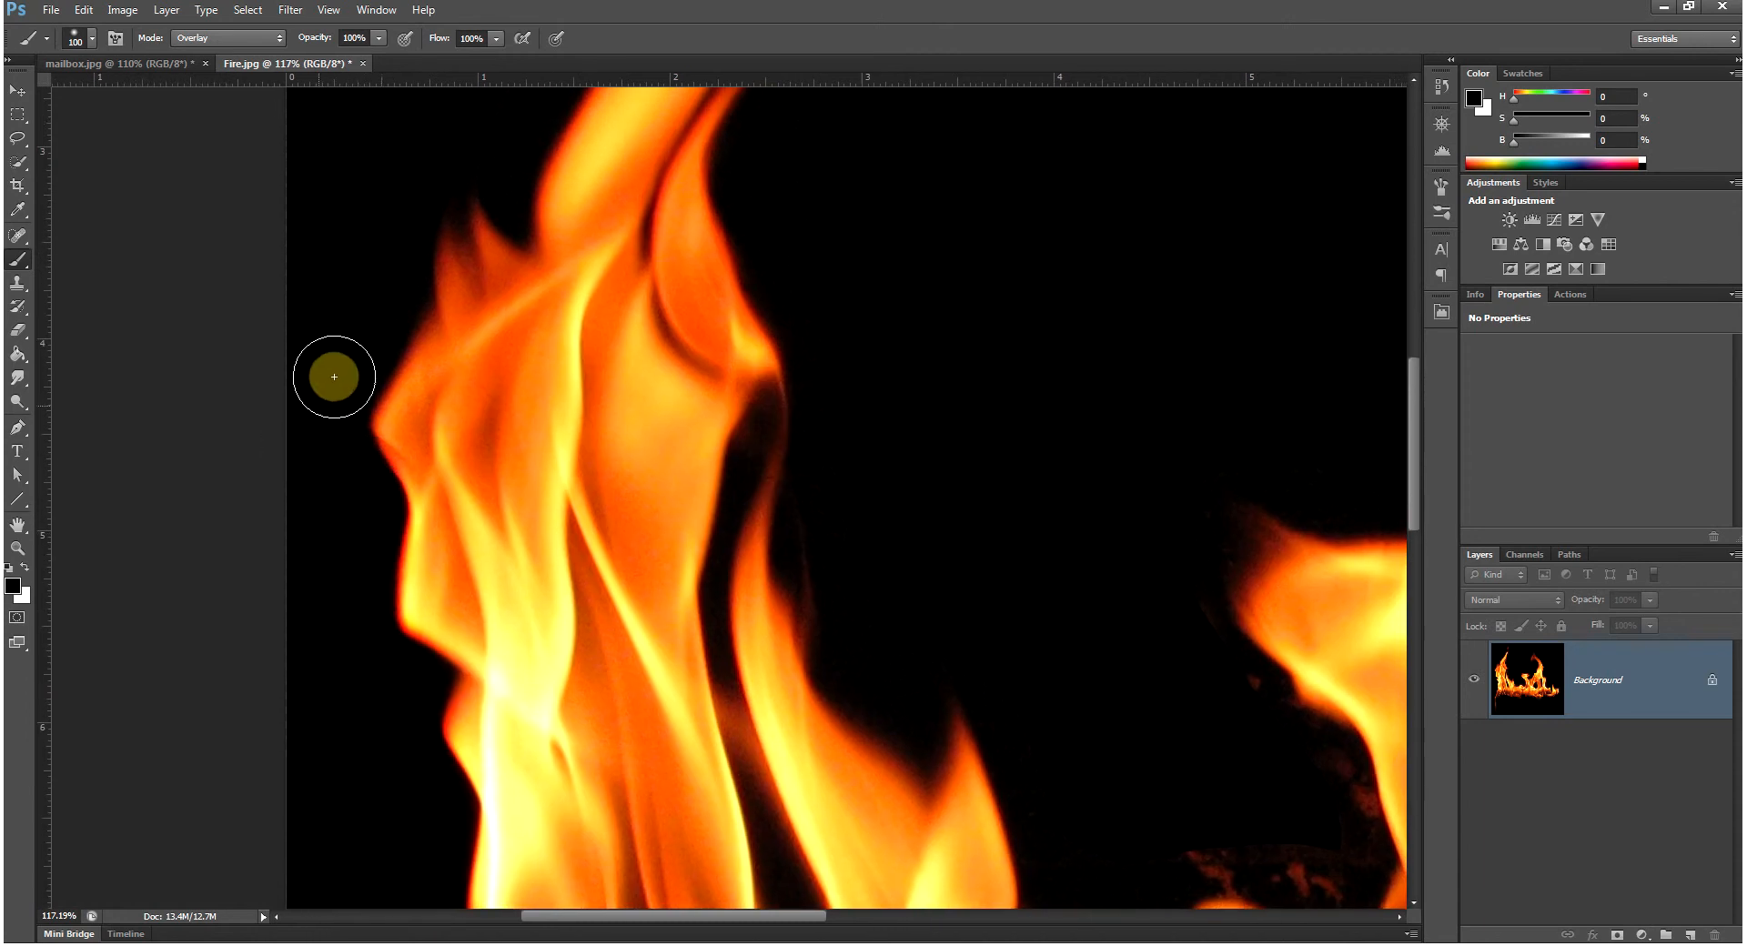
Step: Undo the test dab on the left flame, and paint black along its upper outer edge toward the tip
left_click(442, 353)
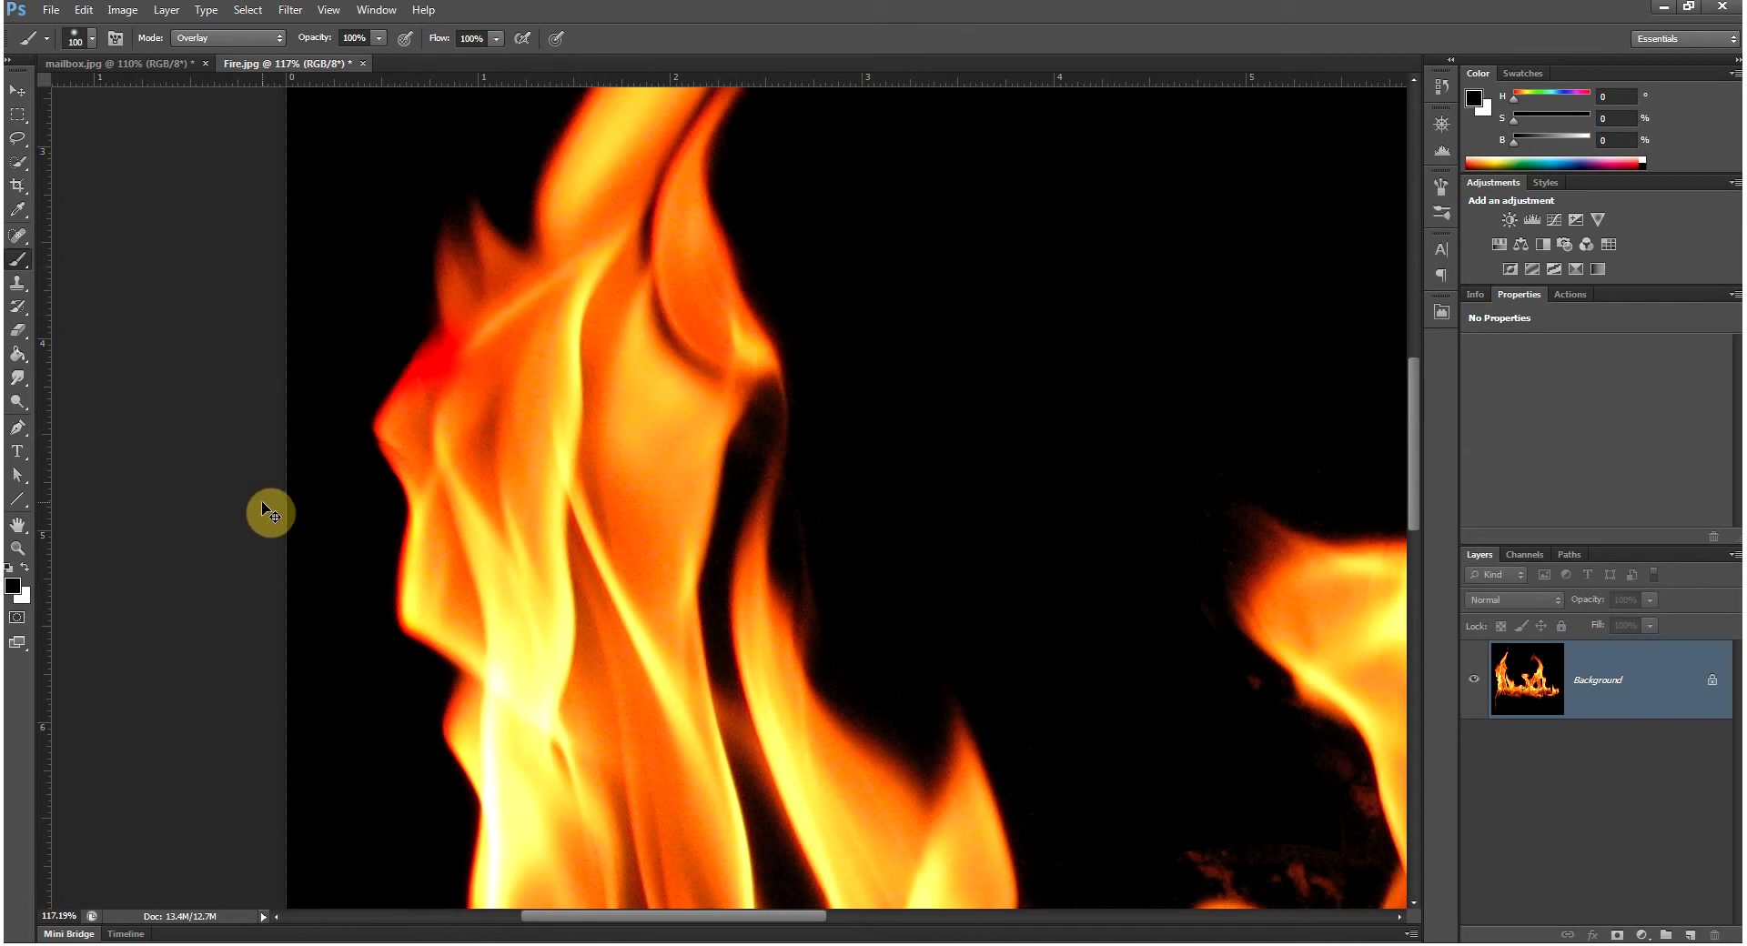
key("ctrl+z")
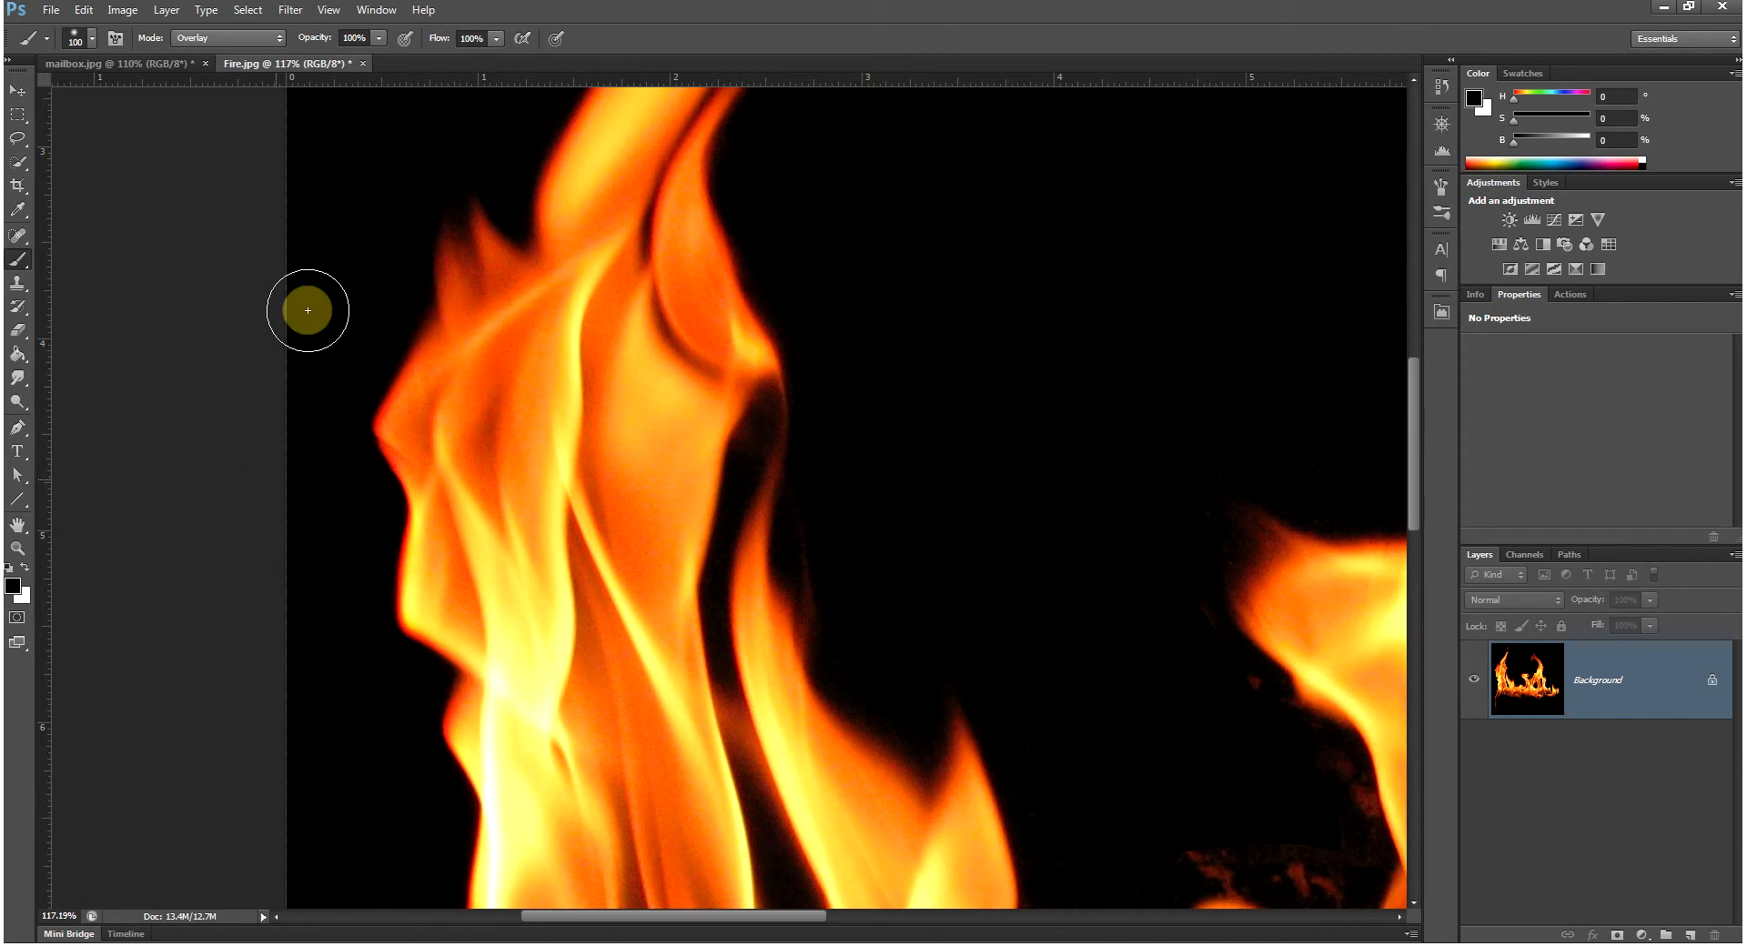
left_click(319, 367)
left_click_drag(387, 255, 351, 548)
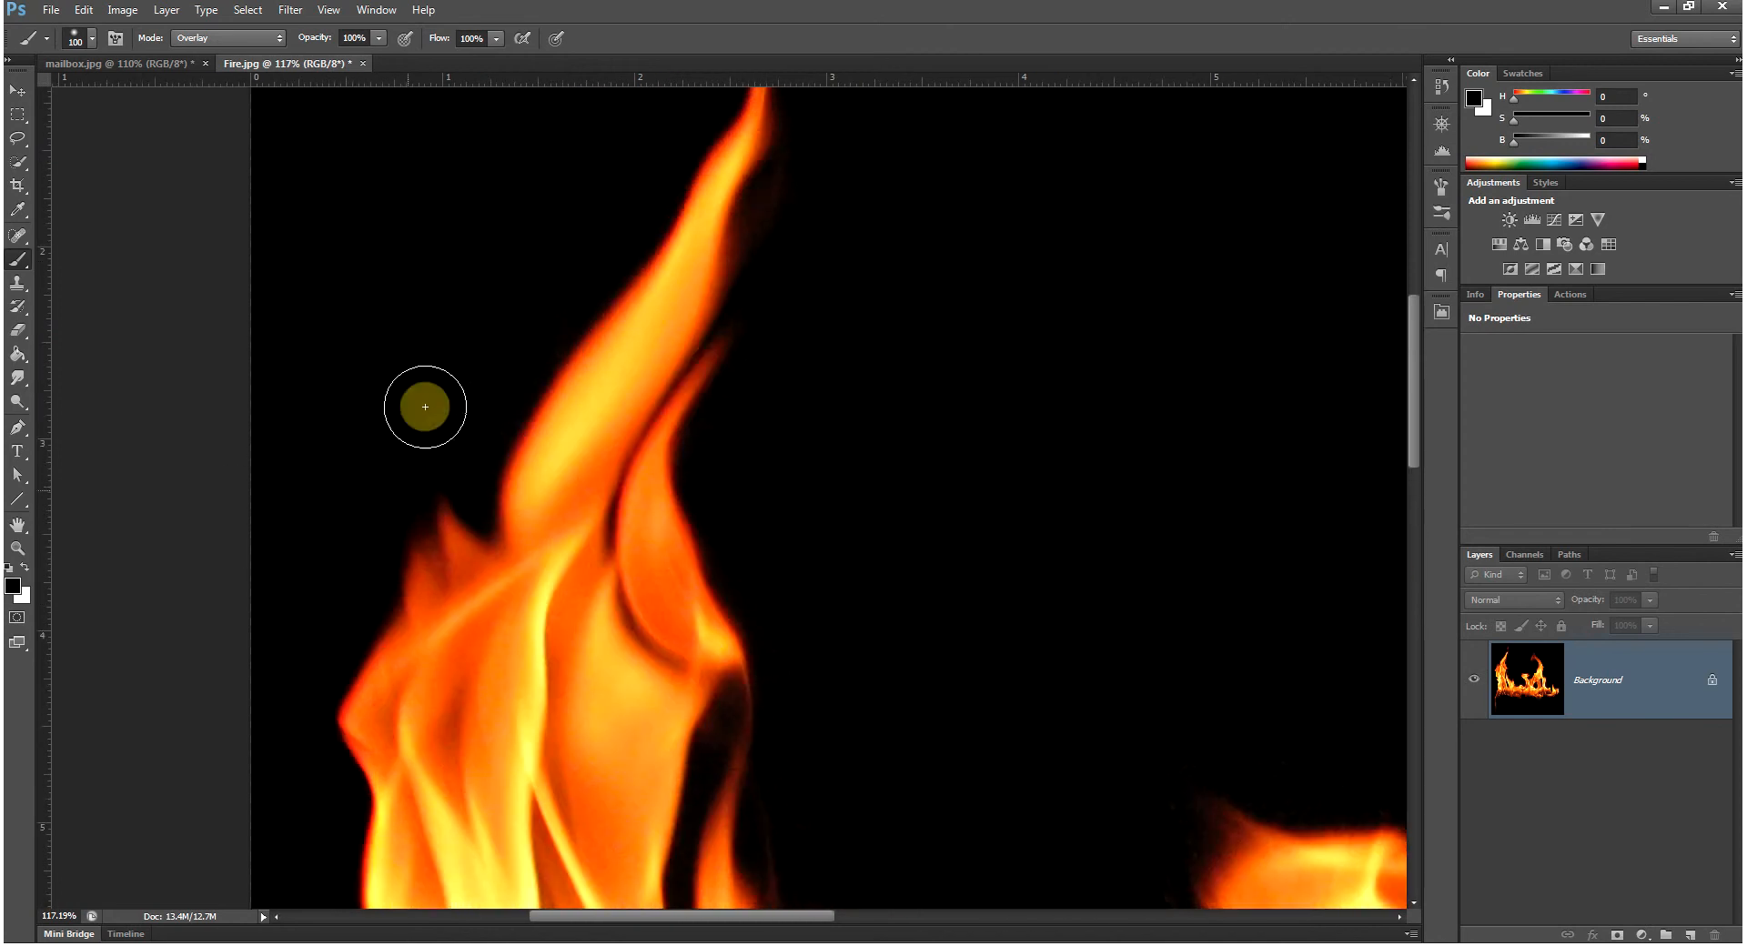
mouse_move(467, 493)
left_mouse_down()
mouse_move(465, 441)
mouse_move(542, 308)
left_mouse_up()
mouse_move(599, 236)
left_mouse_down()
mouse_move(612, 257)
mouse_move(521, 334)
left_mouse_up()
left_click_drag(557, 234, 542, 343)
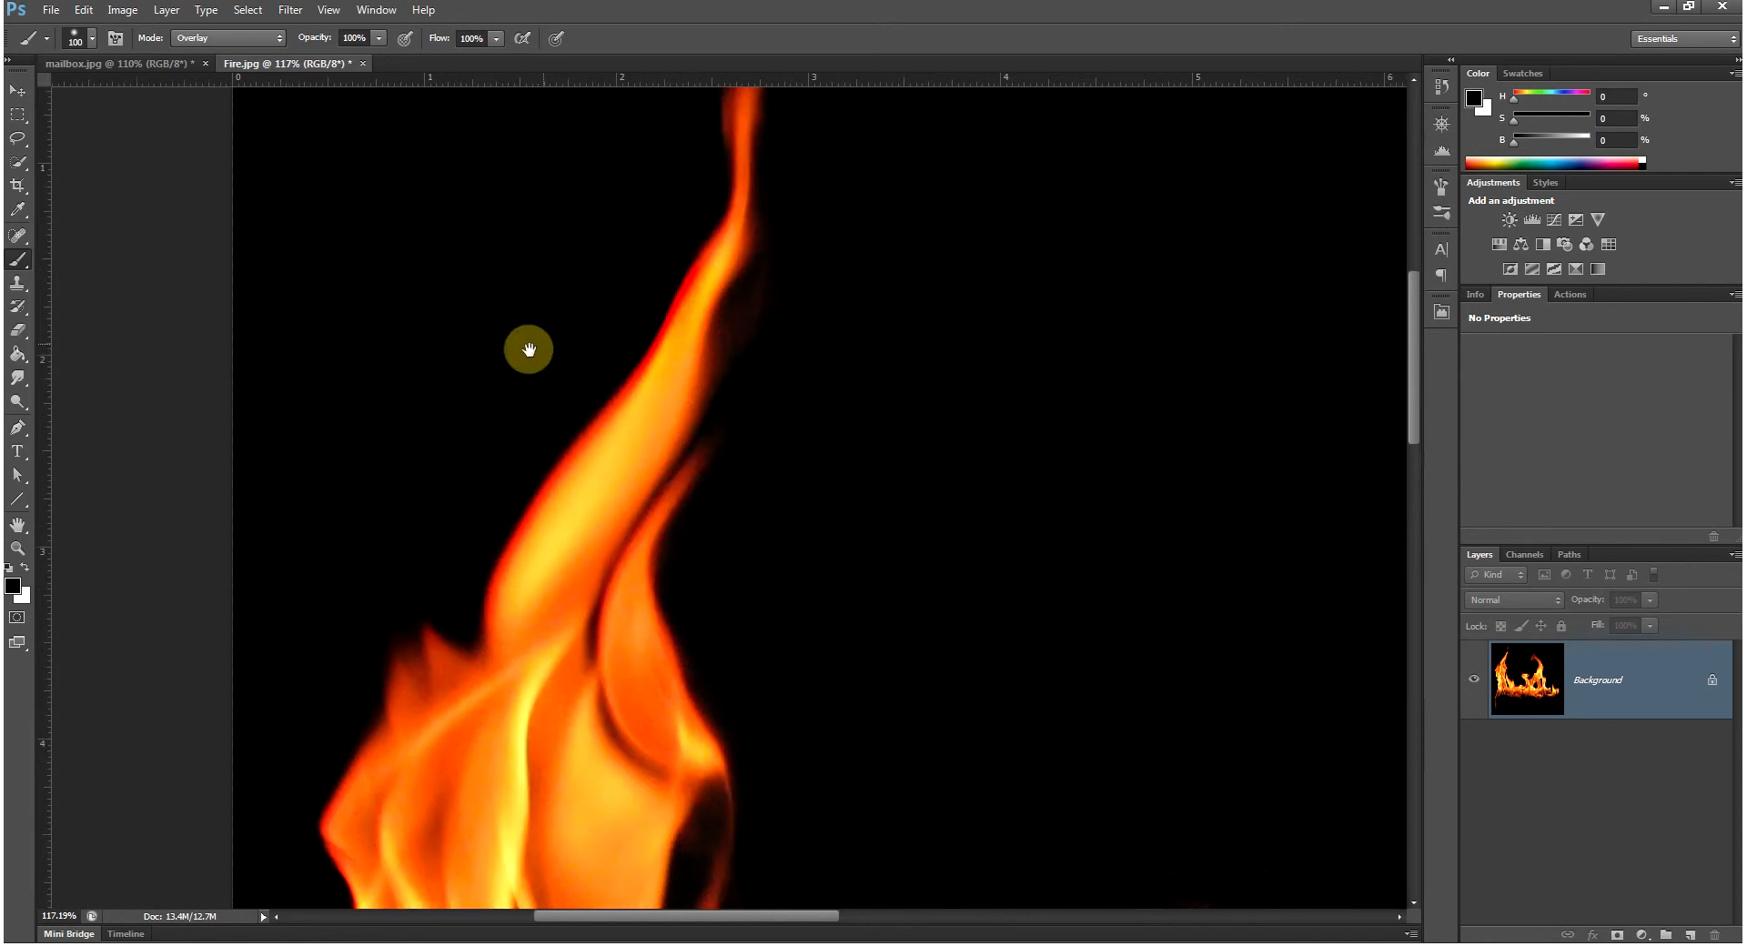
Step: Enlarge the brush to 200 and paint black along both sides of the left flame's upper part and down its inner edge
key("bracketright")
key("bracketright")
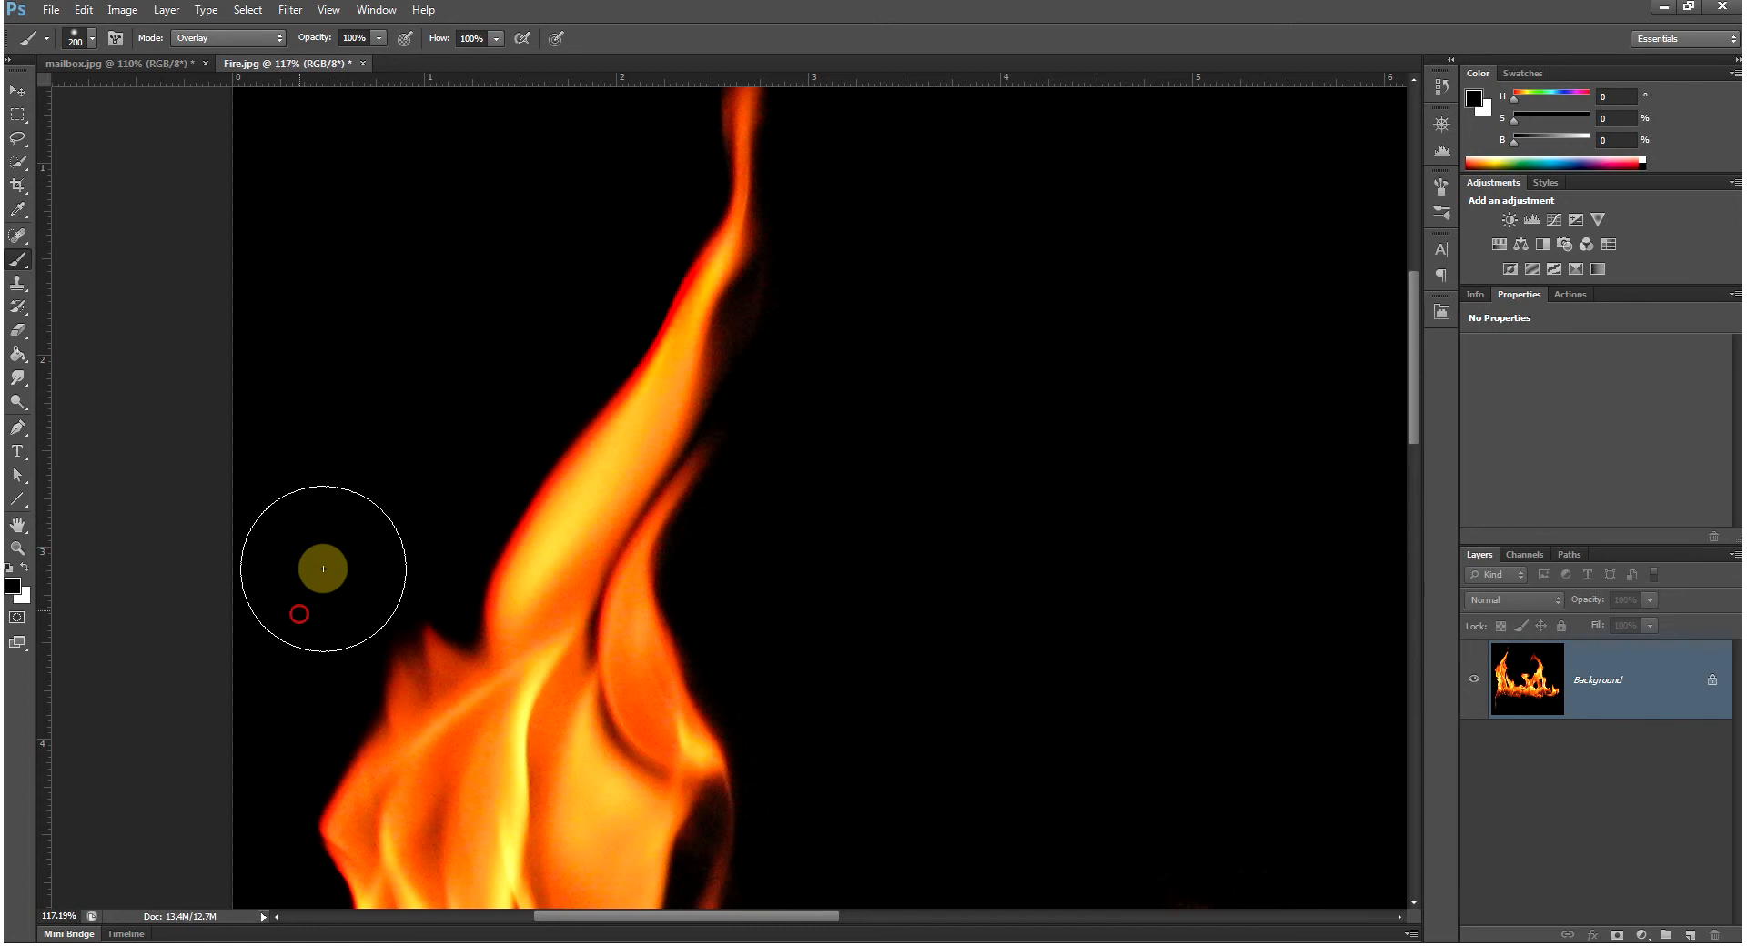
mouse_move(609, 225)
left_mouse_down()
mouse_move(522, 484)
mouse_move(585, 282)
mouse_move(721, 249)
mouse_move(752, 444)
mouse_move(682, 686)
left_mouse_up()
mouse_move(699, 944)
left_mouse_down()
mouse_move(704, 729)
mouse_move(758, 406)
left_mouse_up()
mouse_move(750, 310)
left_mouse_down()
mouse_move(714, 538)
mouse_move(763, 690)
left_mouse_up()
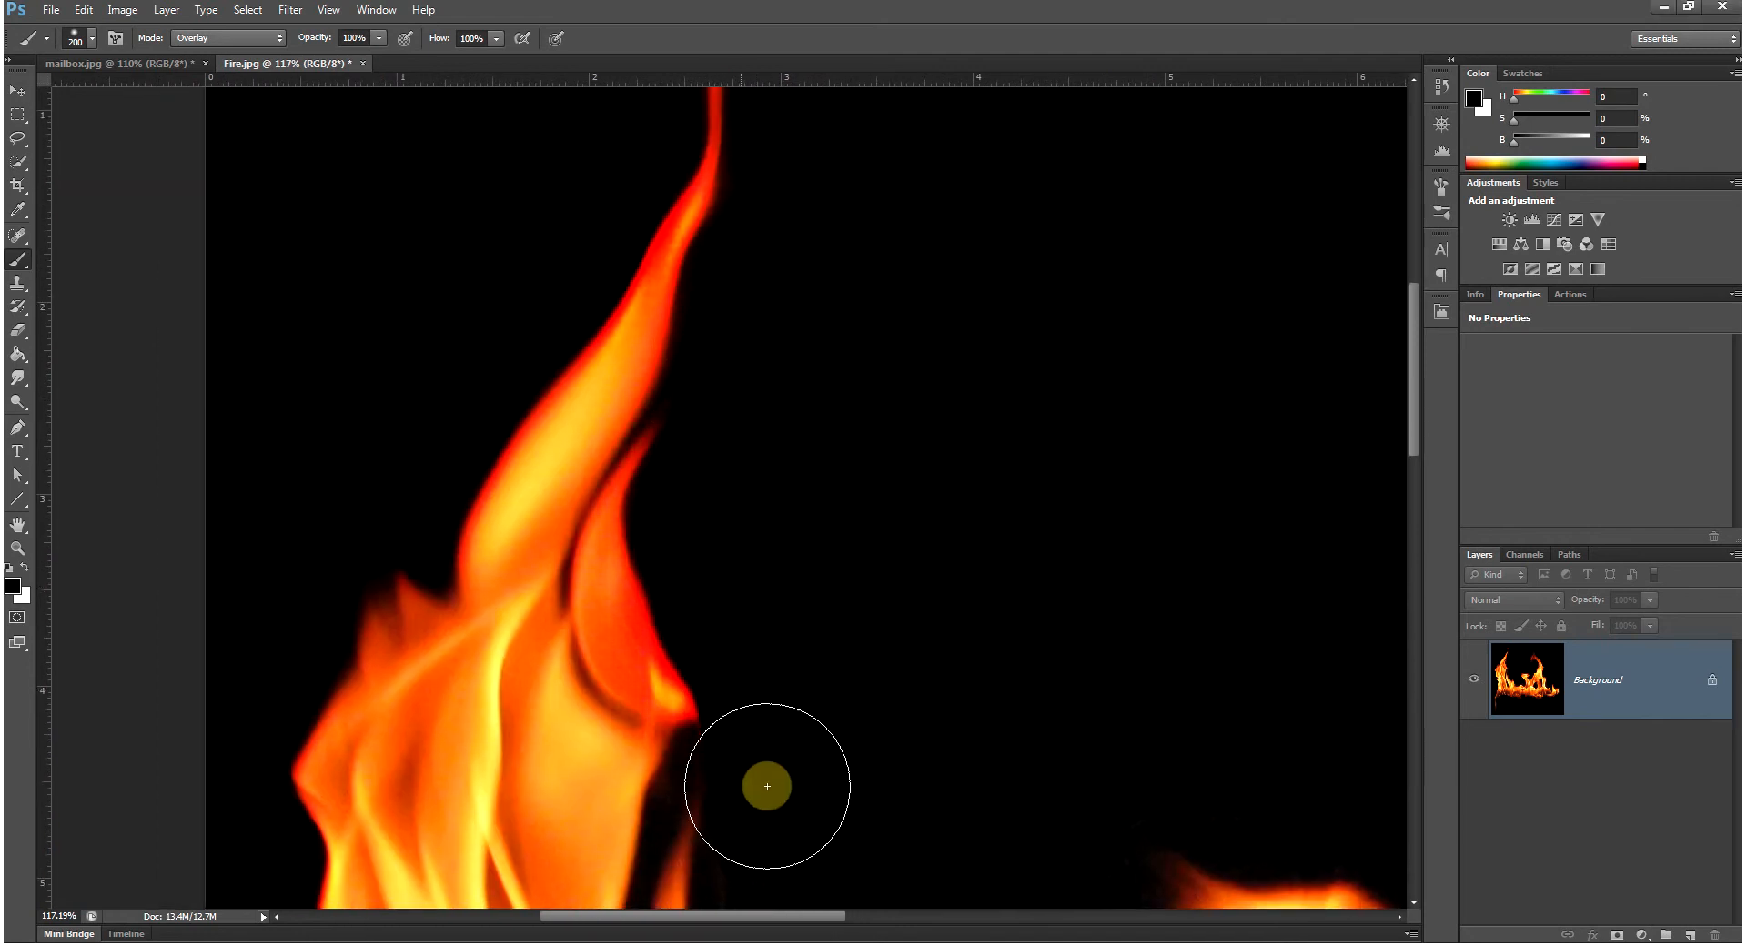
left_click_drag(800, 627, 798, 235)
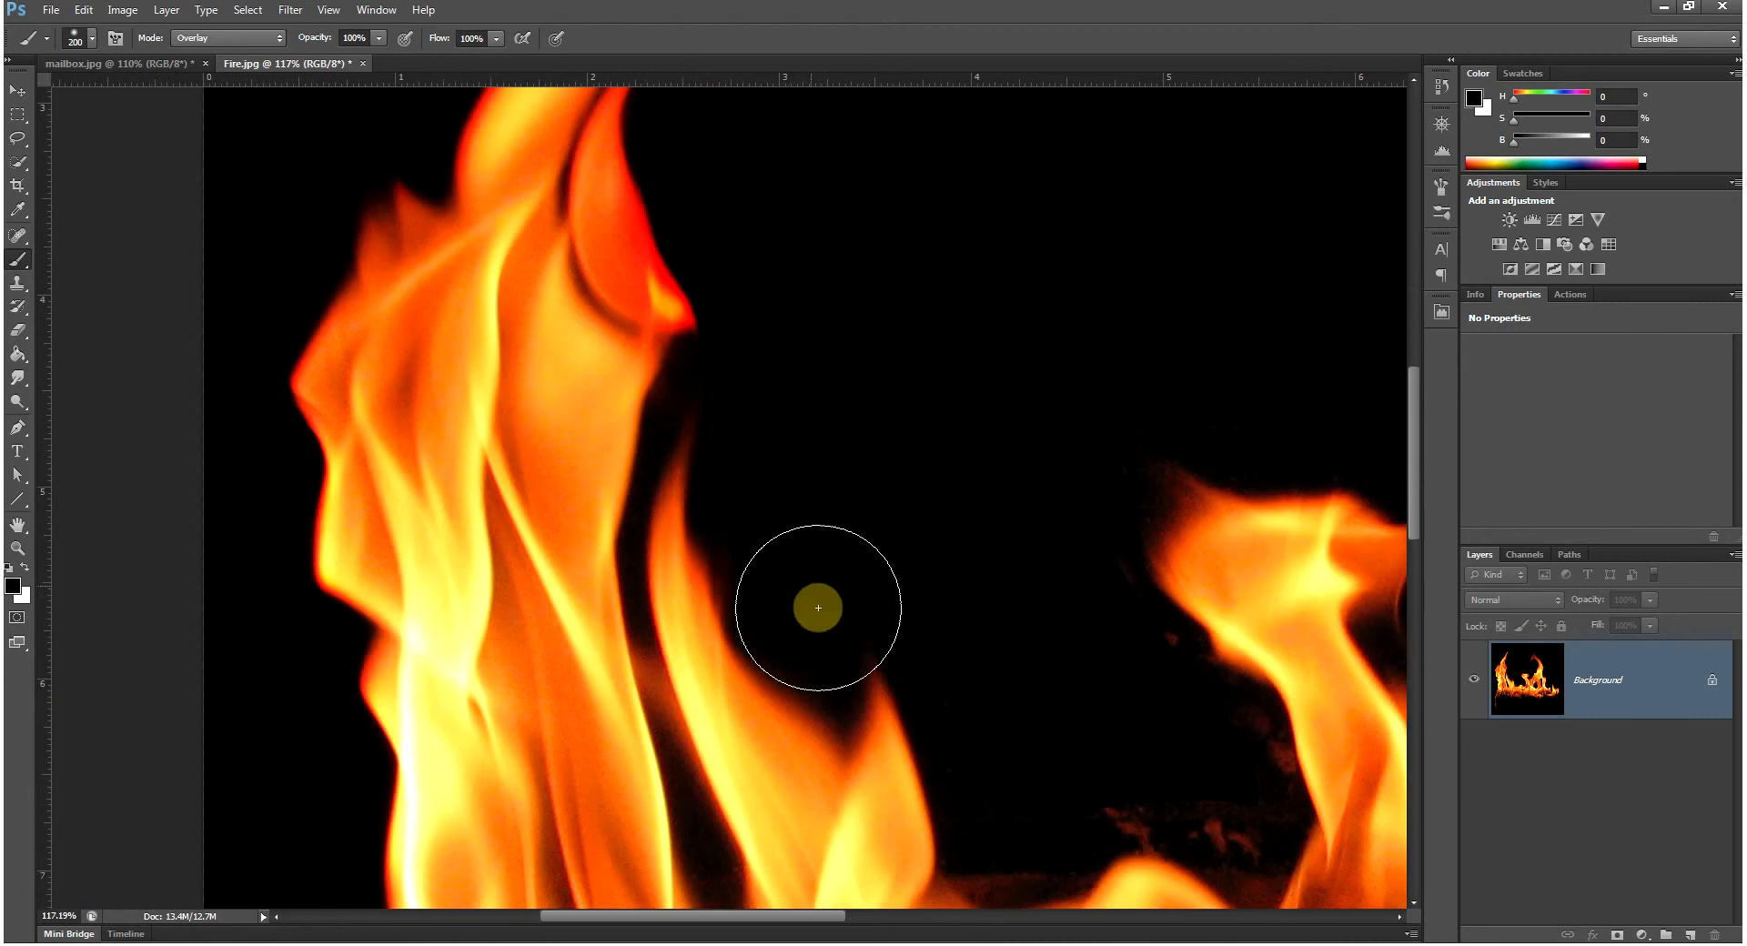
left_click(831, 635)
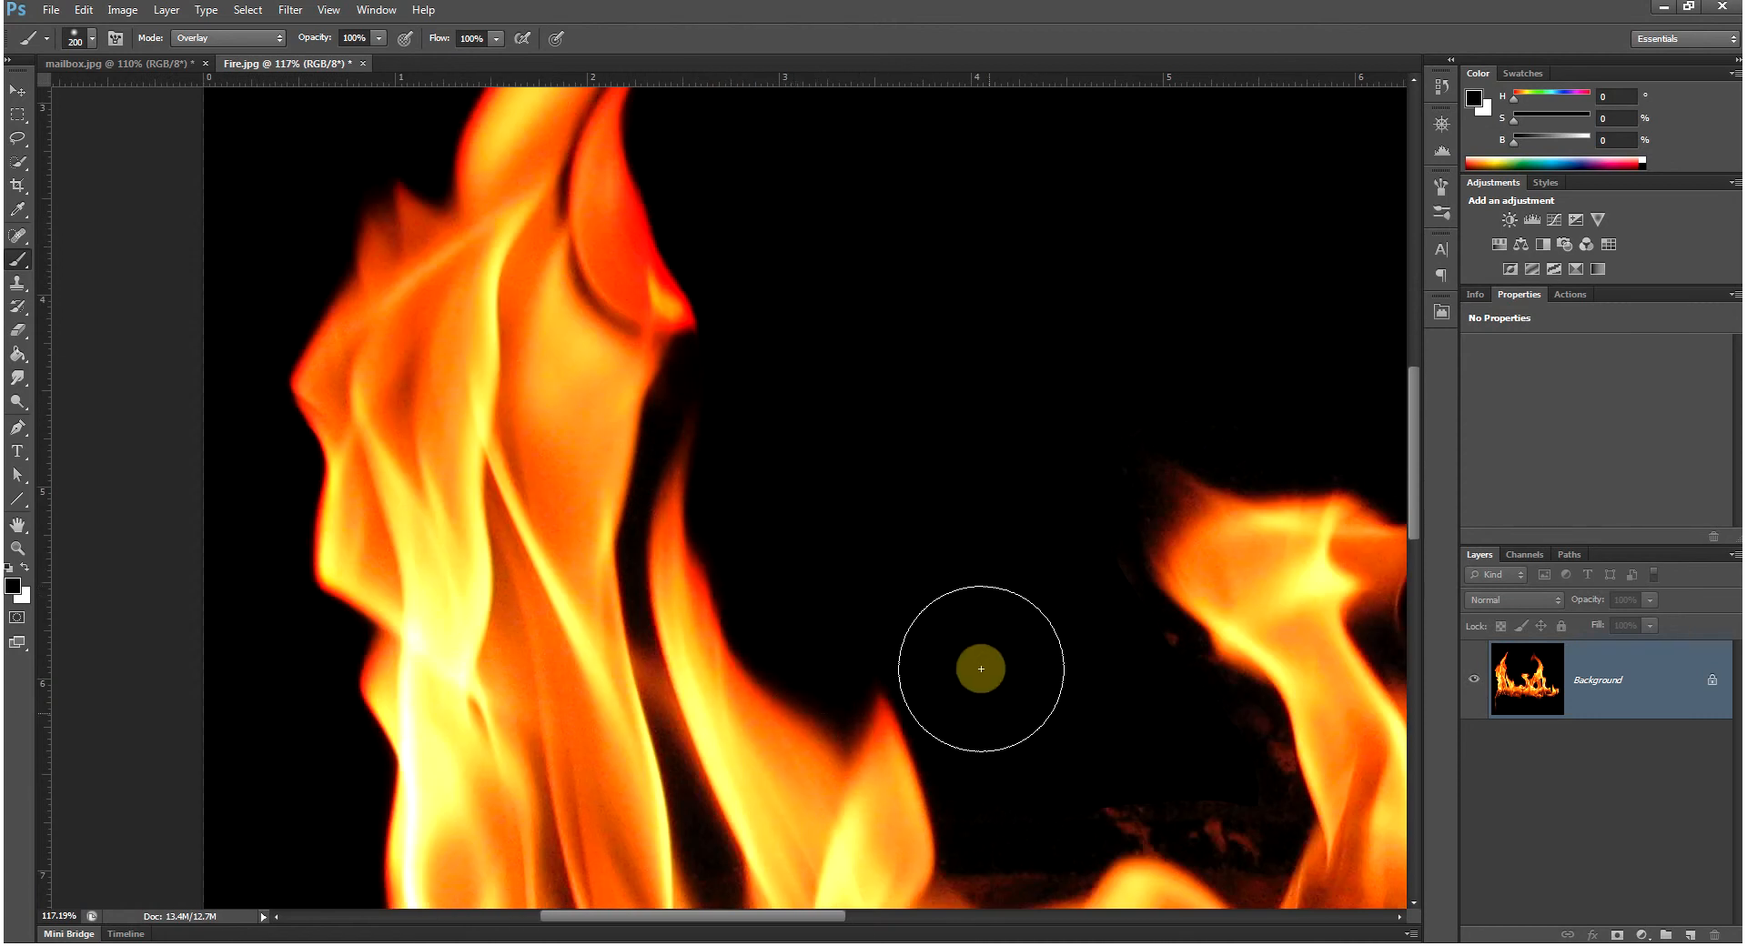
Step: Reduce the brush to 125 and paint black around the middle flame and down the outer edge of the tall right flame
left_click_drag(781, 618, 782, 342)
left_click_drag(971, 534, 606, 354)
key("[")
key("[")
key("[")
mouse_move(604, 546)
left_mouse_down()
mouse_move(832, 620)
mouse_move(878, 672)
mouse_move(826, 627)
mouse_move(865, 681)
mouse_move(785, 637)
mouse_move(853, 648)
mouse_move(882, 697)
mouse_move(854, 547)
mouse_move(760, 459)
mouse_move(817, 501)
mouse_move(734, 416)
mouse_move(710, 329)
mouse_move(723, 368)
mouse_move(760, 261)
mouse_move(757, 377)
mouse_move(747, 305)
mouse_move(812, 245)
mouse_move(921, 268)
mouse_move(785, 231)
mouse_move(1115, 278)
mouse_move(1132, 344)
mouse_move(1142, 292)
mouse_move(958, 446)
mouse_move(750, 556)
mouse_move(701, 644)
mouse_move(751, 575)
mouse_move(822, 537)
mouse_move(832, 446)
mouse_move(709, 583)
mouse_move(703, 650)
mouse_move(759, 513)
mouse_move(837, 443)
mouse_move(906, 324)
mouse_move(820, 159)
mouse_move(753, 216)
mouse_move(662, 223)
mouse_move(739, 186)
mouse_move(679, 654)
mouse_move(604, 555)
mouse_move(575, 344)
mouse_move(745, 149)
mouse_move(663, 311)
mouse_move(741, 171)
mouse_move(838, 327)
mouse_move(651, 234)
mouse_move(522, 356)
mouse_move(869, 261)
mouse_move(859, 383)
mouse_move(1092, 691)
mouse_move(1022, 604)
mouse_move(1076, 722)
mouse_move(1051, 639)
left_mouse_up()
left_click_drag(1126, 683, 776, 358)
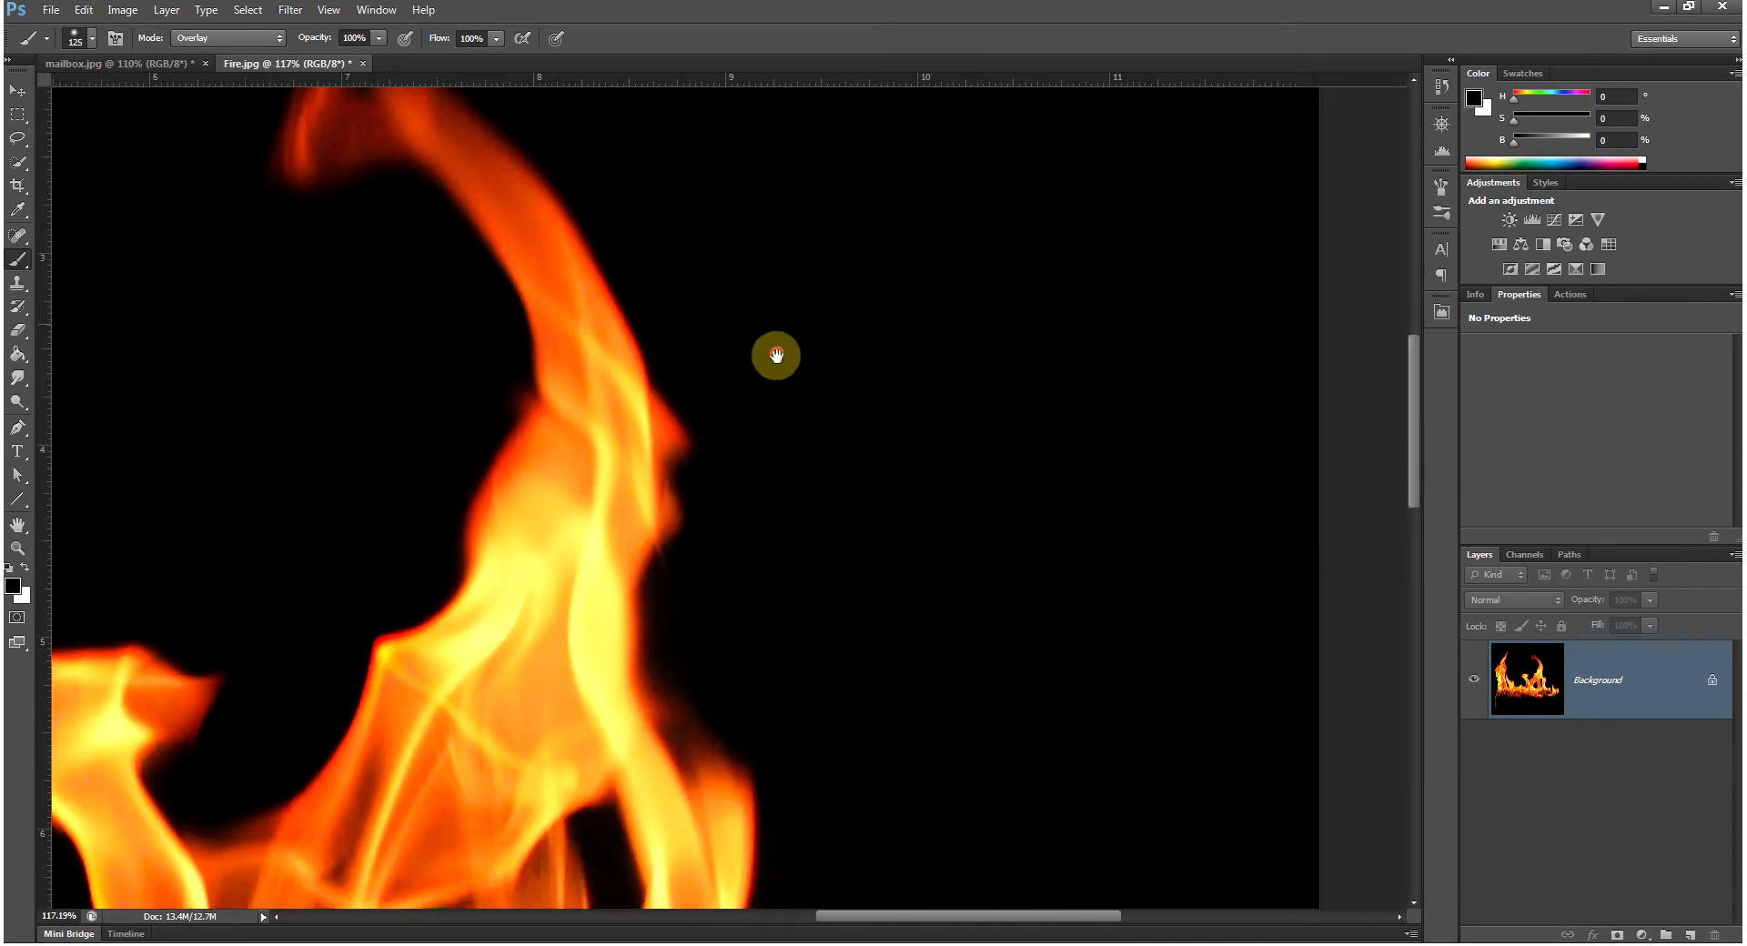
mouse_move(727, 409)
left_mouse_down()
mouse_move(722, 474)
mouse_move(749, 520)
mouse_move(733, 479)
mouse_move(738, 533)
mouse_move(697, 597)
mouse_move(700, 635)
mouse_move(761, 719)
mouse_move(691, 663)
mouse_move(787, 761)
left_mouse_up()
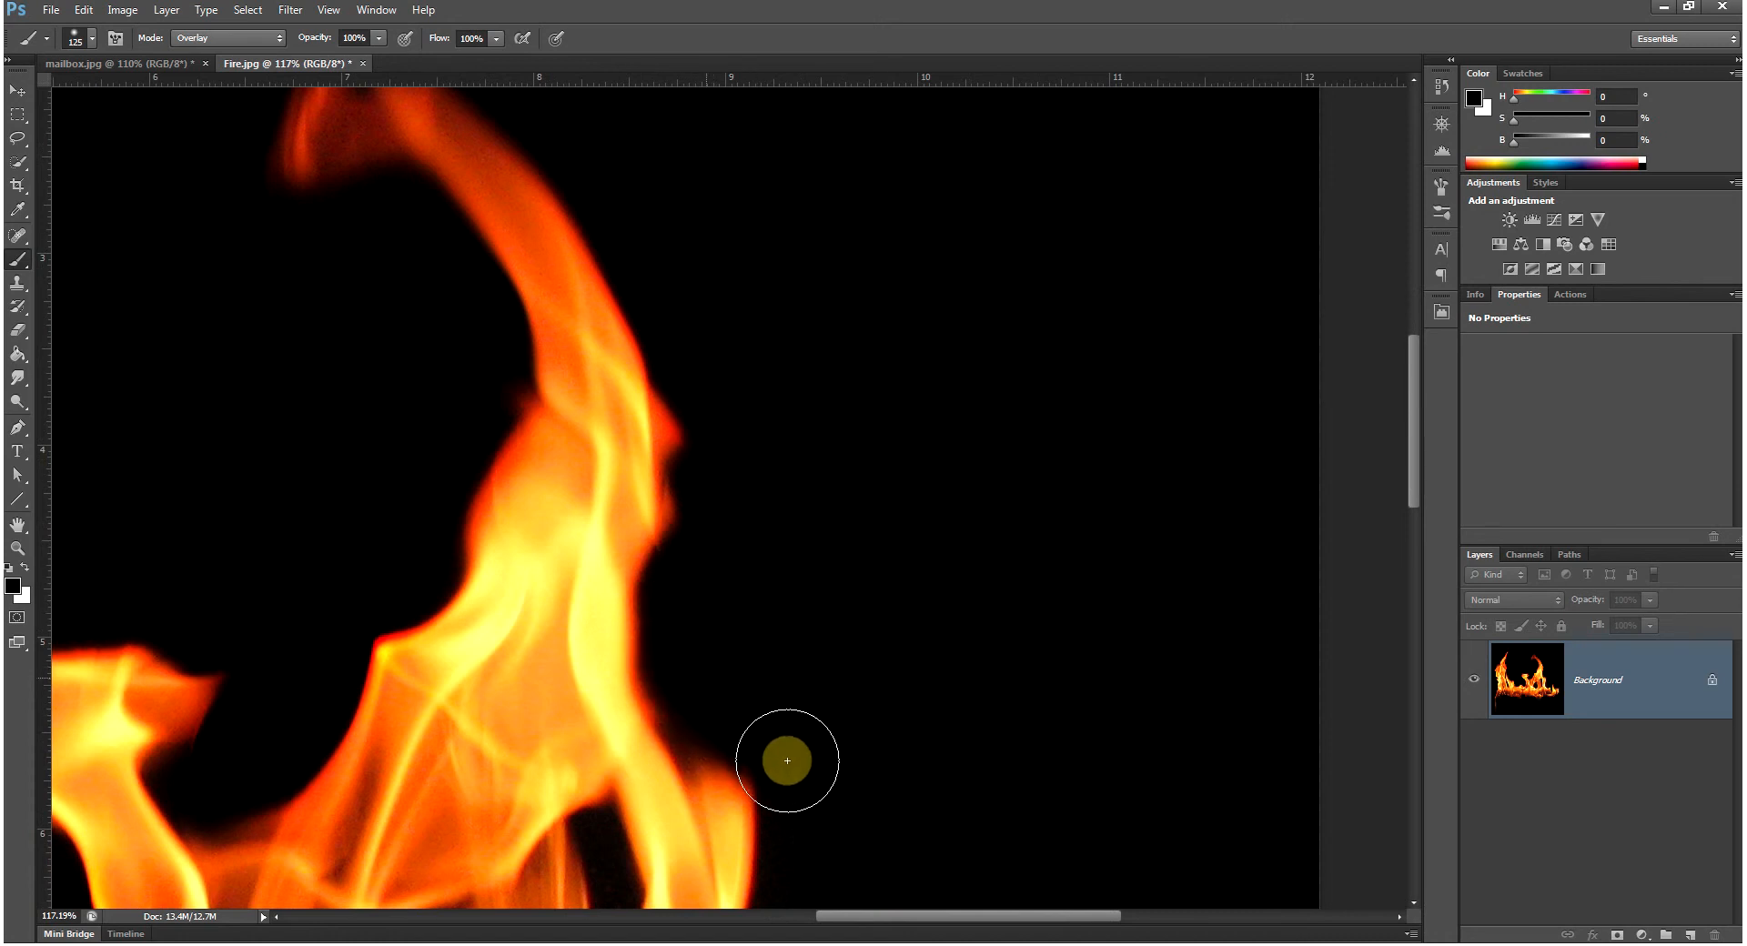
Step: Paint black around the small flames at the far right end of the fire, clearing the faint halo beside them
left_click_drag(914, 709, 870, 364)
mouse_move(758, 400)
left_mouse_down()
mouse_move(758, 696)
mouse_move(766, 547)
mouse_move(756, 678)
mouse_move(808, 712)
mouse_move(853, 696)
mouse_move(874, 635)
mouse_move(792, 630)
mouse_move(883, 612)
mouse_move(701, 371)
mouse_move(692, 341)
mouse_move(766, 293)
left_mouse_up()
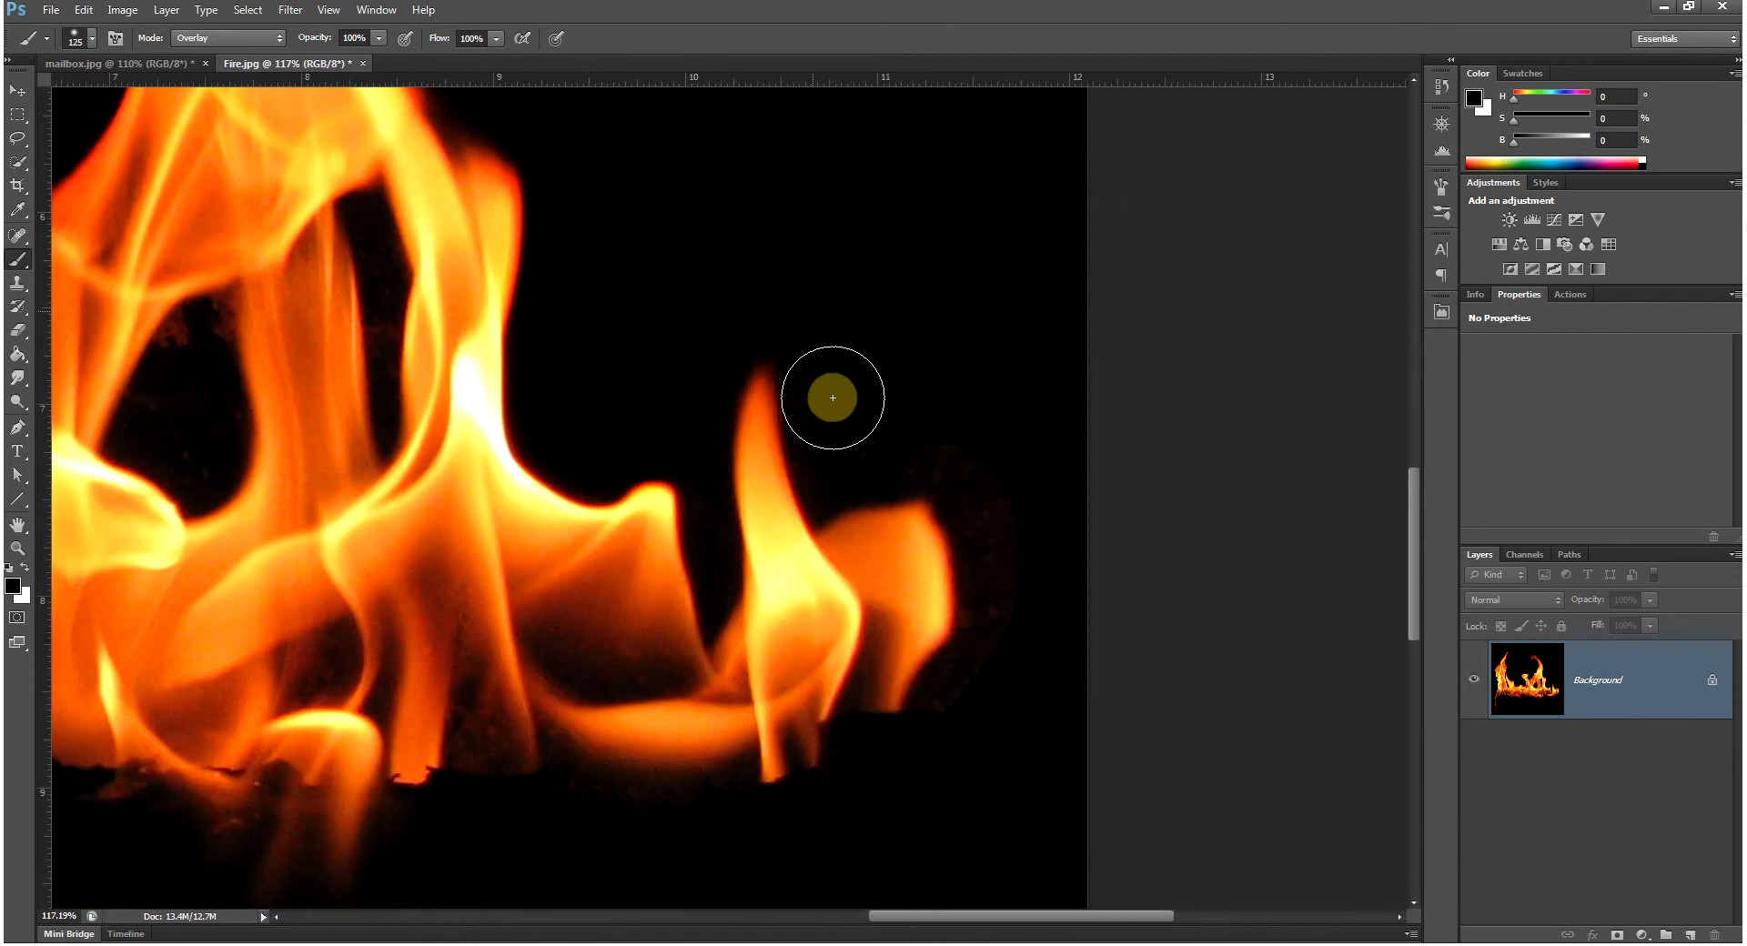
mouse_move(944, 444)
left_mouse_down()
mouse_move(986, 518)
mouse_move(975, 663)
mouse_move(1025, 636)
mouse_move(989, 567)
mouse_move(975, 363)
mouse_move(1001, 250)
left_mouse_up()
mouse_move(685, 520)
left_mouse_down()
mouse_move(447, 504)
mouse_move(558, 524)
left_mouse_up()
key("space")
left_click_drag(504, 612, 683, 477)
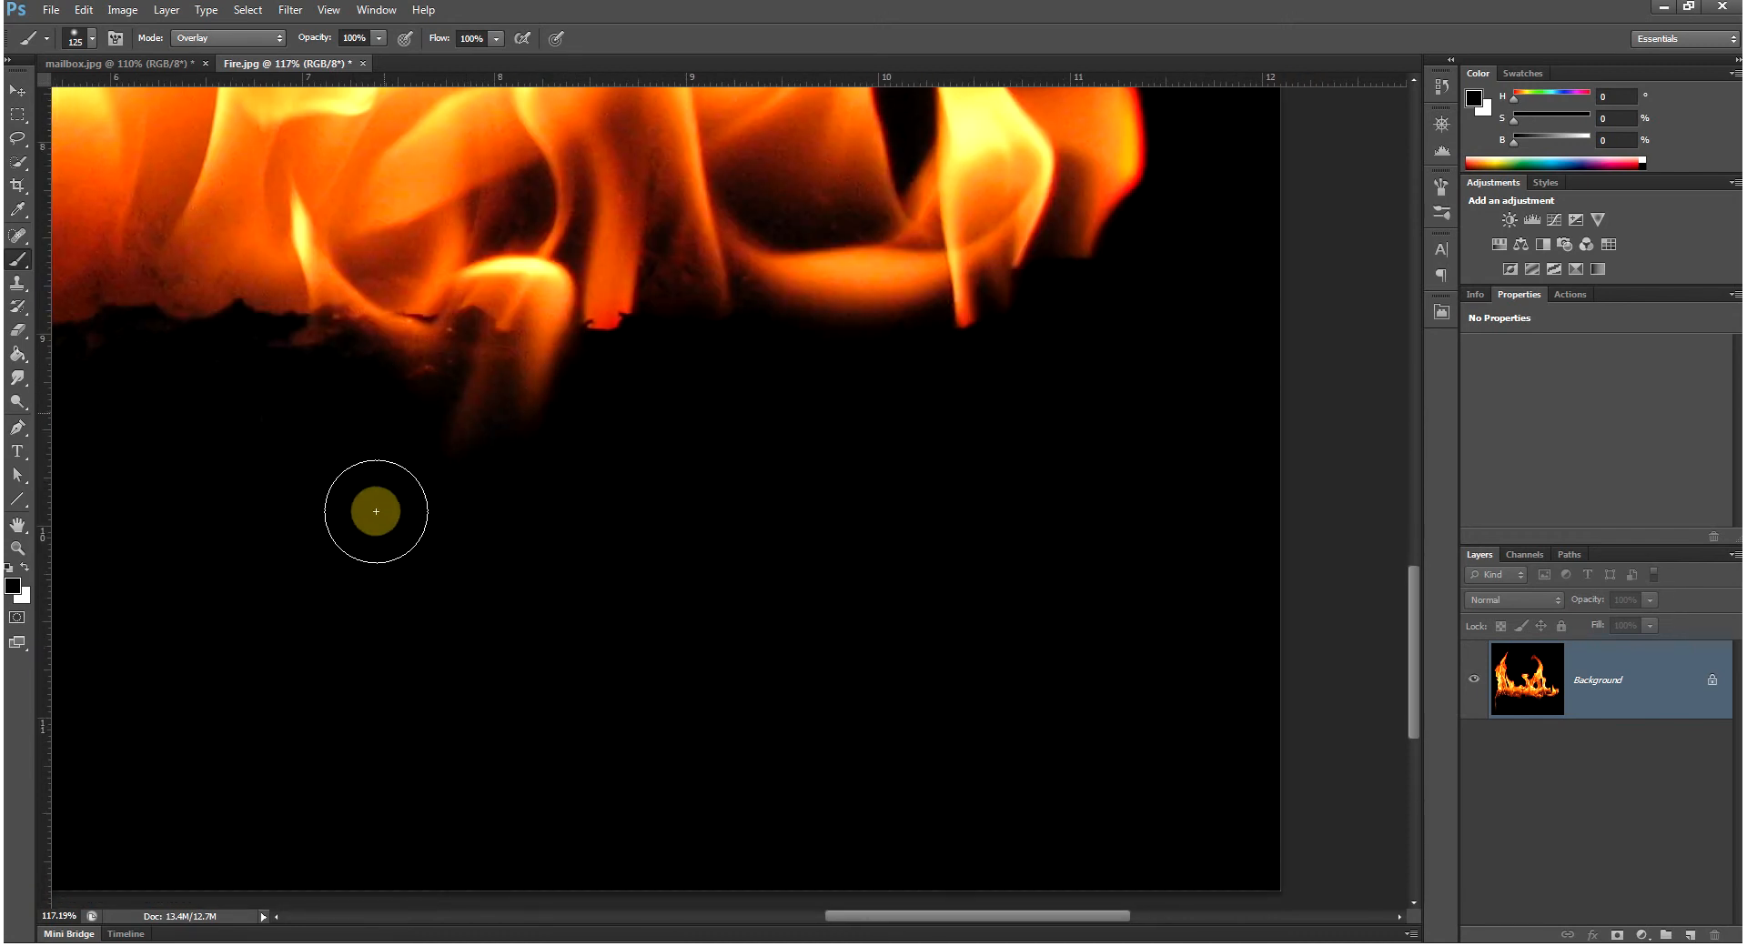
Step: Paint black over the hard rectangular notch in the middle of the fire's base to soften its outline
key("space")
left_click_drag(413, 585, 881, 644)
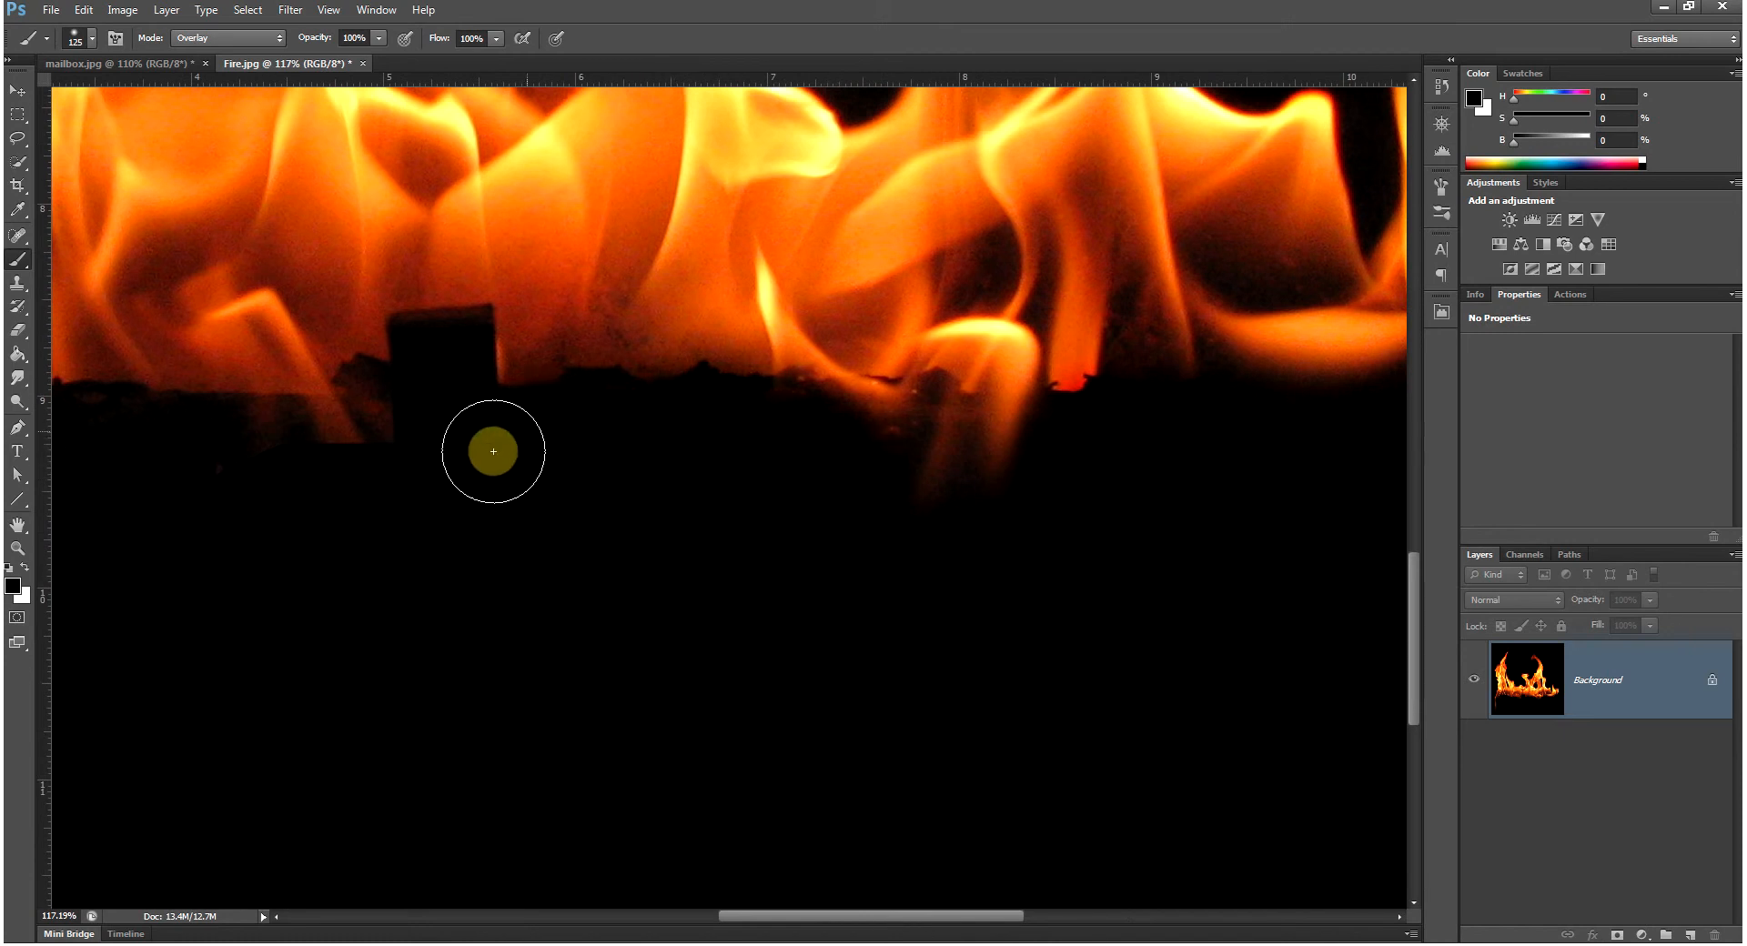
mouse_move(432, 406)
left_mouse_down()
mouse_move(455, 375)
mouse_move(531, 401)
mouse_move(438, 360)
mouse_move(555, 401)
mouse_move(450, 371)
mouse_move(488, 368)
mouse_move(390, 366)
mouse_move(343, 394)
mouse_move(428, 366)
mouse_move(546, 386)
left_mouse_up()
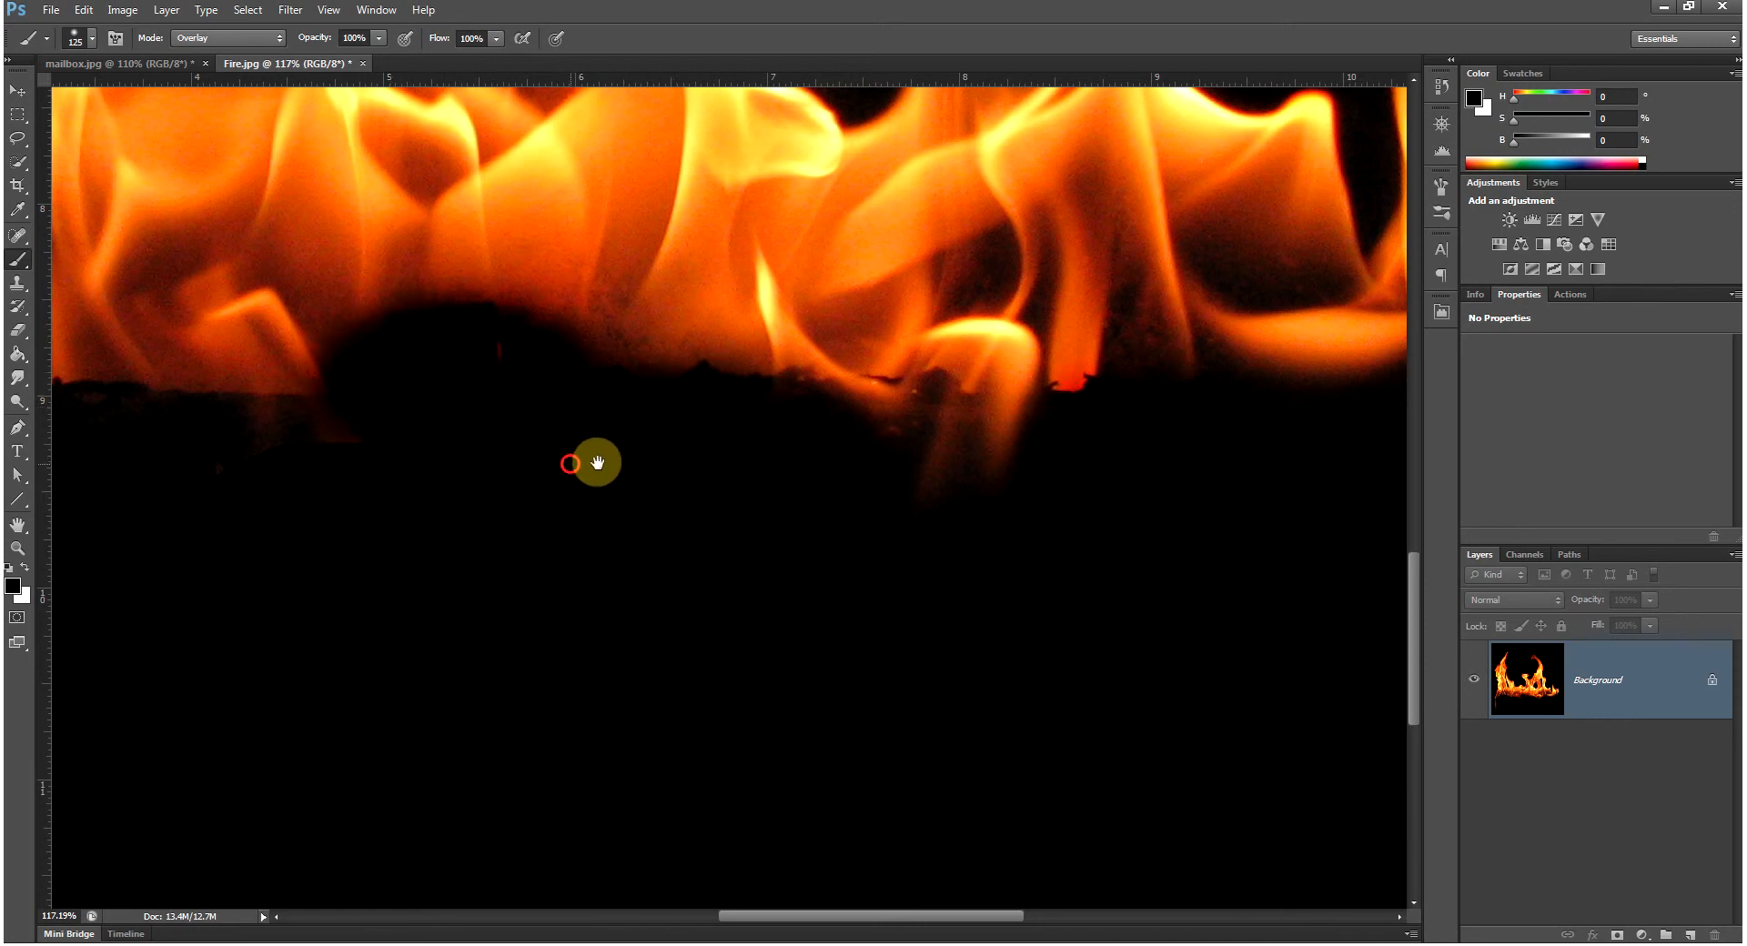
Step: Paint black along the underside of the left part of the fire and the inner edge of the thin left tail
left_click_drag(598, 463, 889, 445)
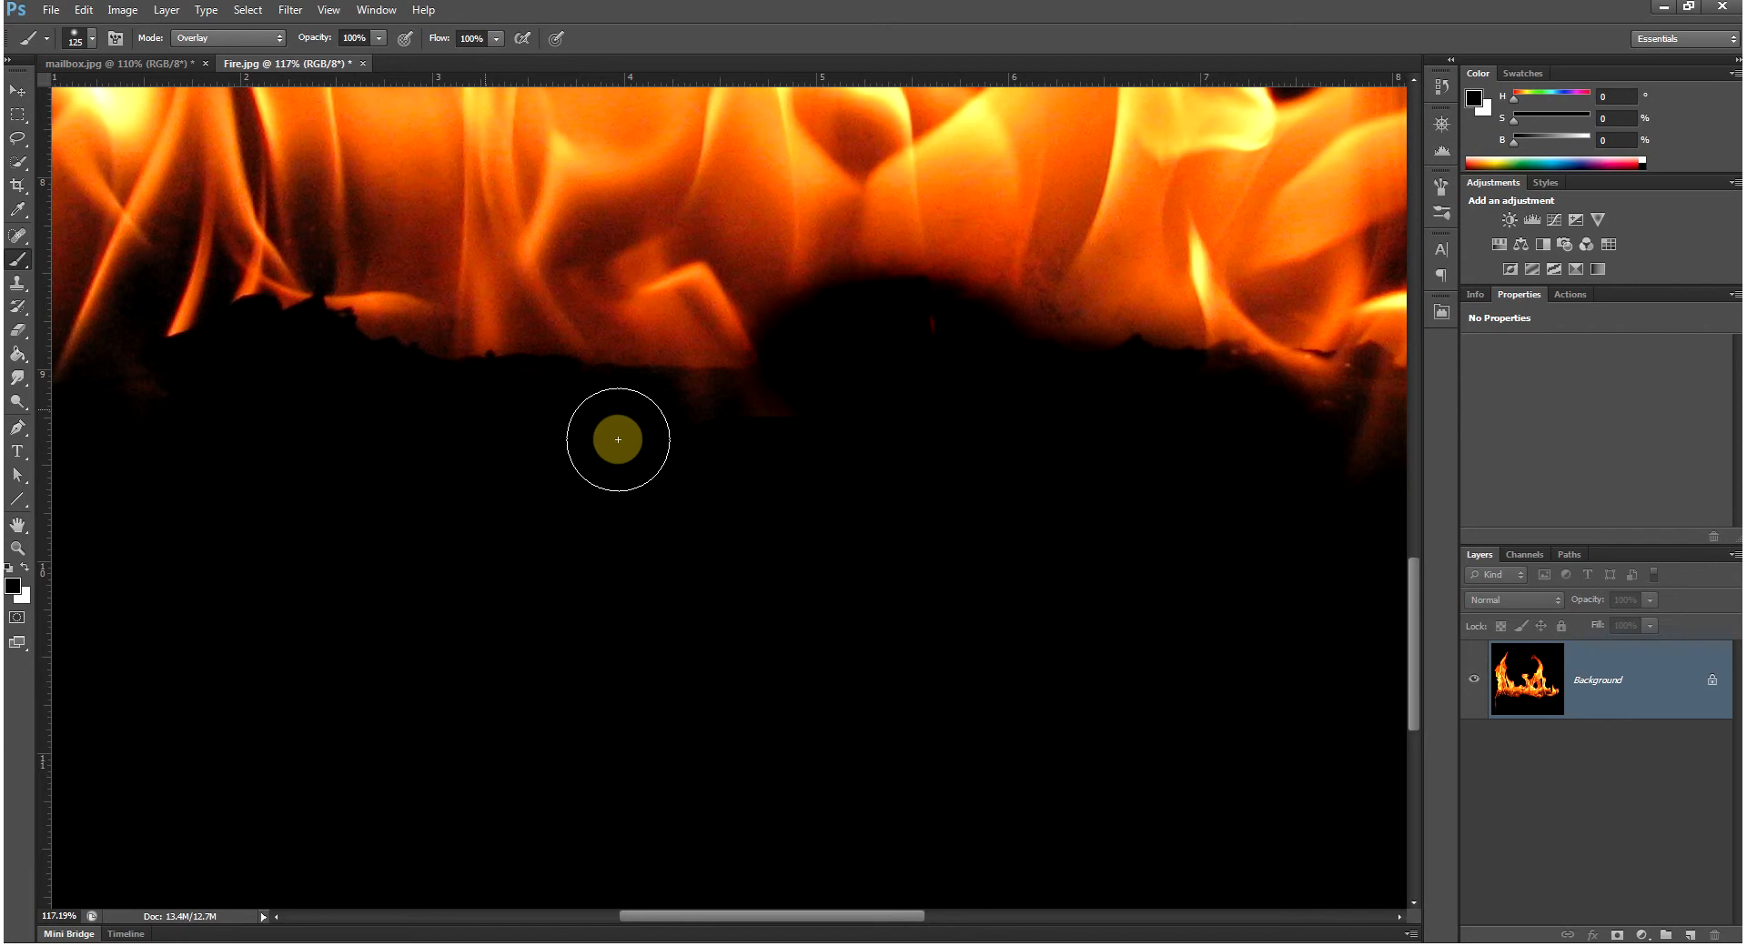
left_click_drag(387, 460, 783, 534)
mouse_move(515, 482)
left_mouse_down()
mouse_move(463, 723)
mouse_move(505, 719)
mouse_move(549, 485)
mouse_move(469, 347)
mouse_move(469, 702)
mouse_move(424, 709)
mouse_move(514, 447)
mouse_move(489, 478)
mouse_move(441, 698)
left_mouse_up()
left_click(469, 348)
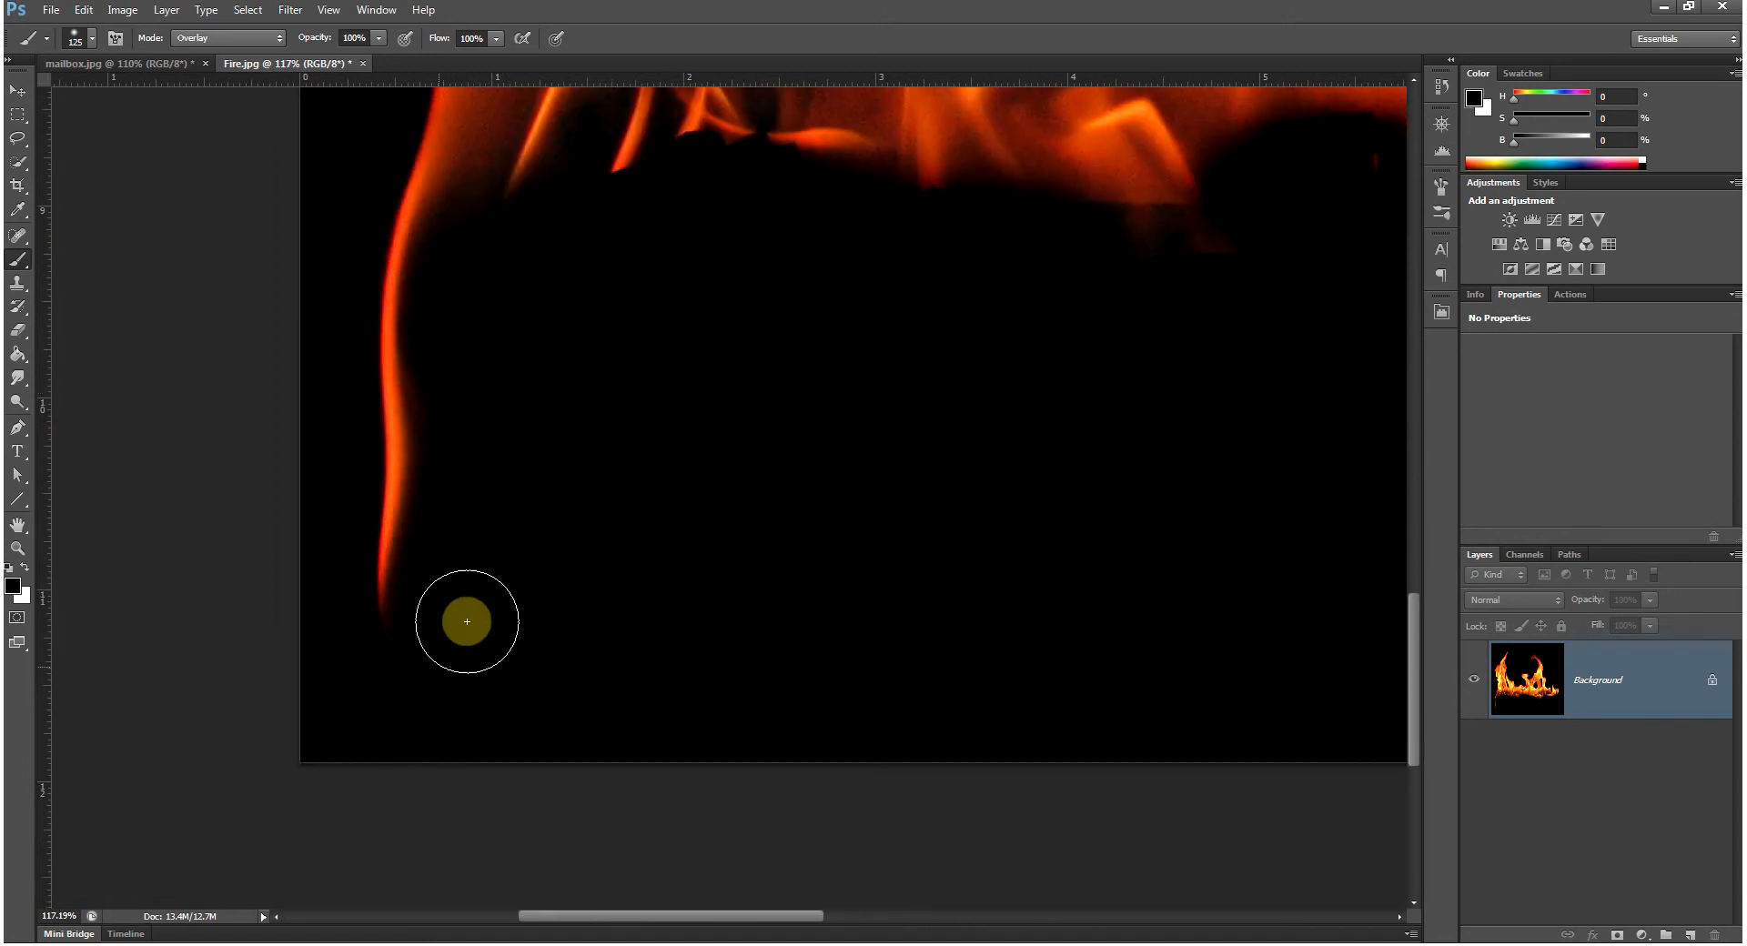
Step: Paint black inside the two gaps of the tall right flame, using a size 60 brush for the narrower one
mouse_move(998, 277)
left_mouse_down()
mouse_move(557, 681)
mouse_move(749, 735)
mouse_move(827, 642)
mouse_move(788, 720)
mouse_move(709, 660)
mouse_move(537, 827)
mouse_move(636, 879)
left_mouse_up()
left_click(559, 681)
mouse_move(506, 327)
left_mouse_down()
mouse_move(428, 429)
mouse_move(270, 357)
left_mouse_up()
mouse_move(1056, 497)
left_mouse_down()
mouse_move(1048, 623)
mouse_move(1013, 576)
left_mouse_up()
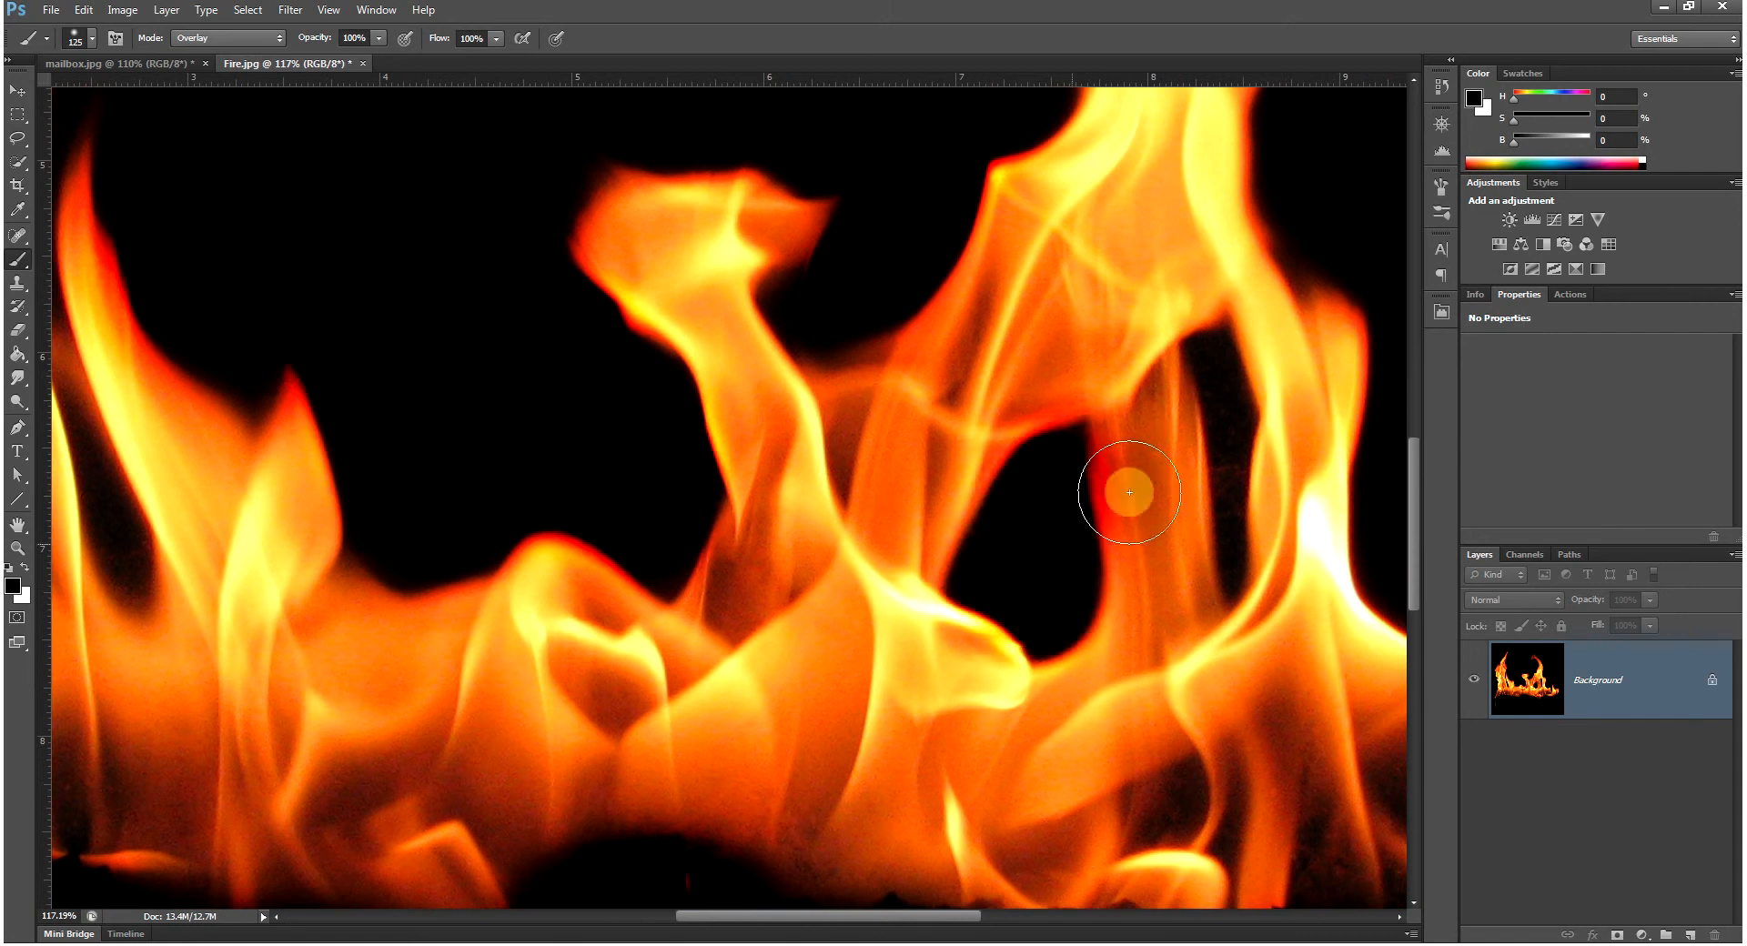
left_click_drag(1215, 358, 1232, 445)
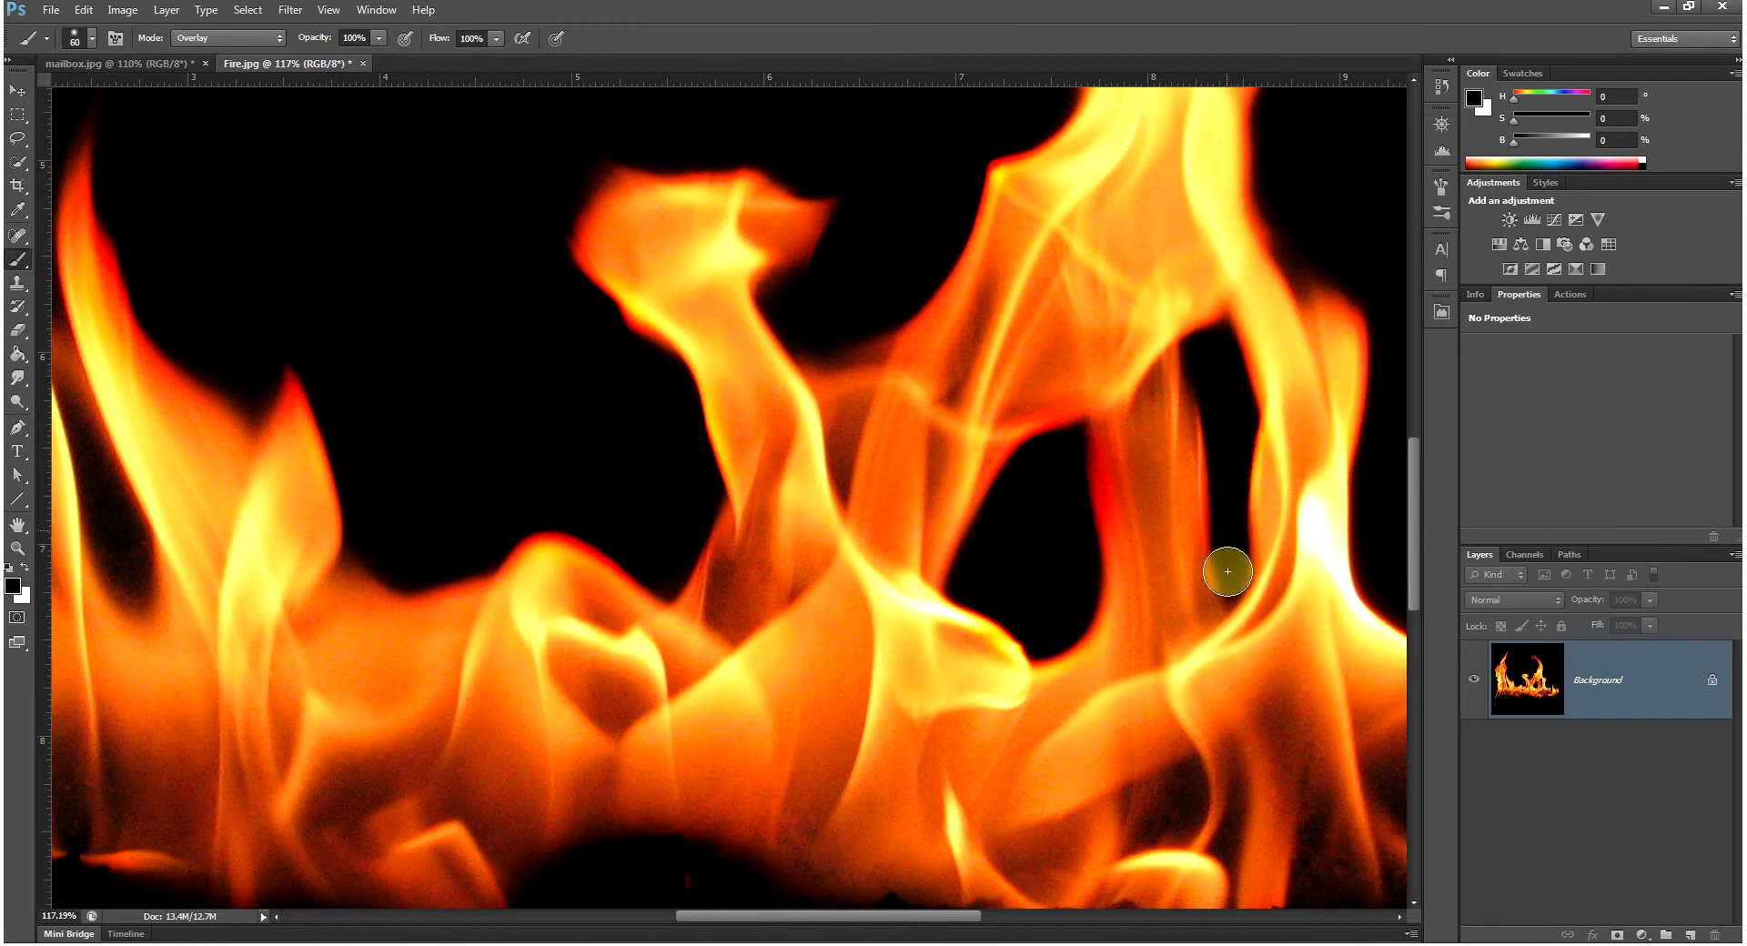
left_click_drag(1230, 559, 1211, 366)
Step: Lower the brush opacity to 47% and darken the narrow gap between the left flame and its smaller neighbour
left_click_drag(452, 460, 759, 526)
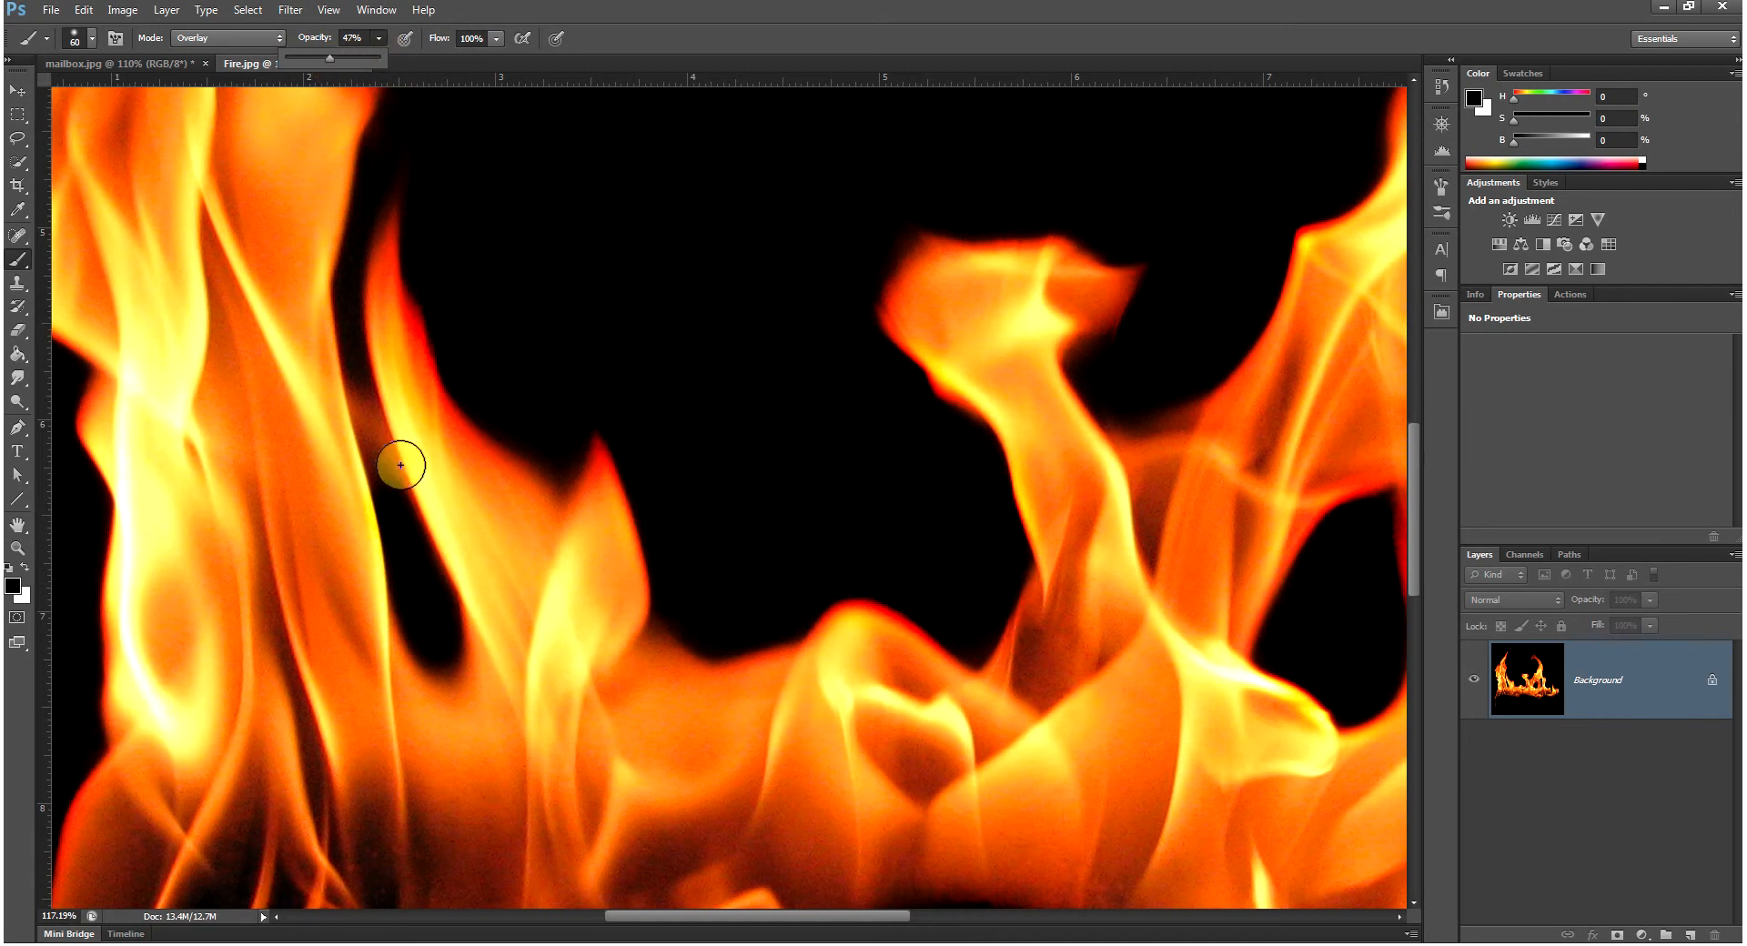
mouse_move(385, 467)
left_mouse_down()
mouse_move(357, 286)
mouse_move(368, 218)
mouse_move(345, 254)
mouse_move(342, 358)
mouse_move(370, 202)
mouse_move(348, 280)
mouse_move(392, 600)
left_mouse_up()
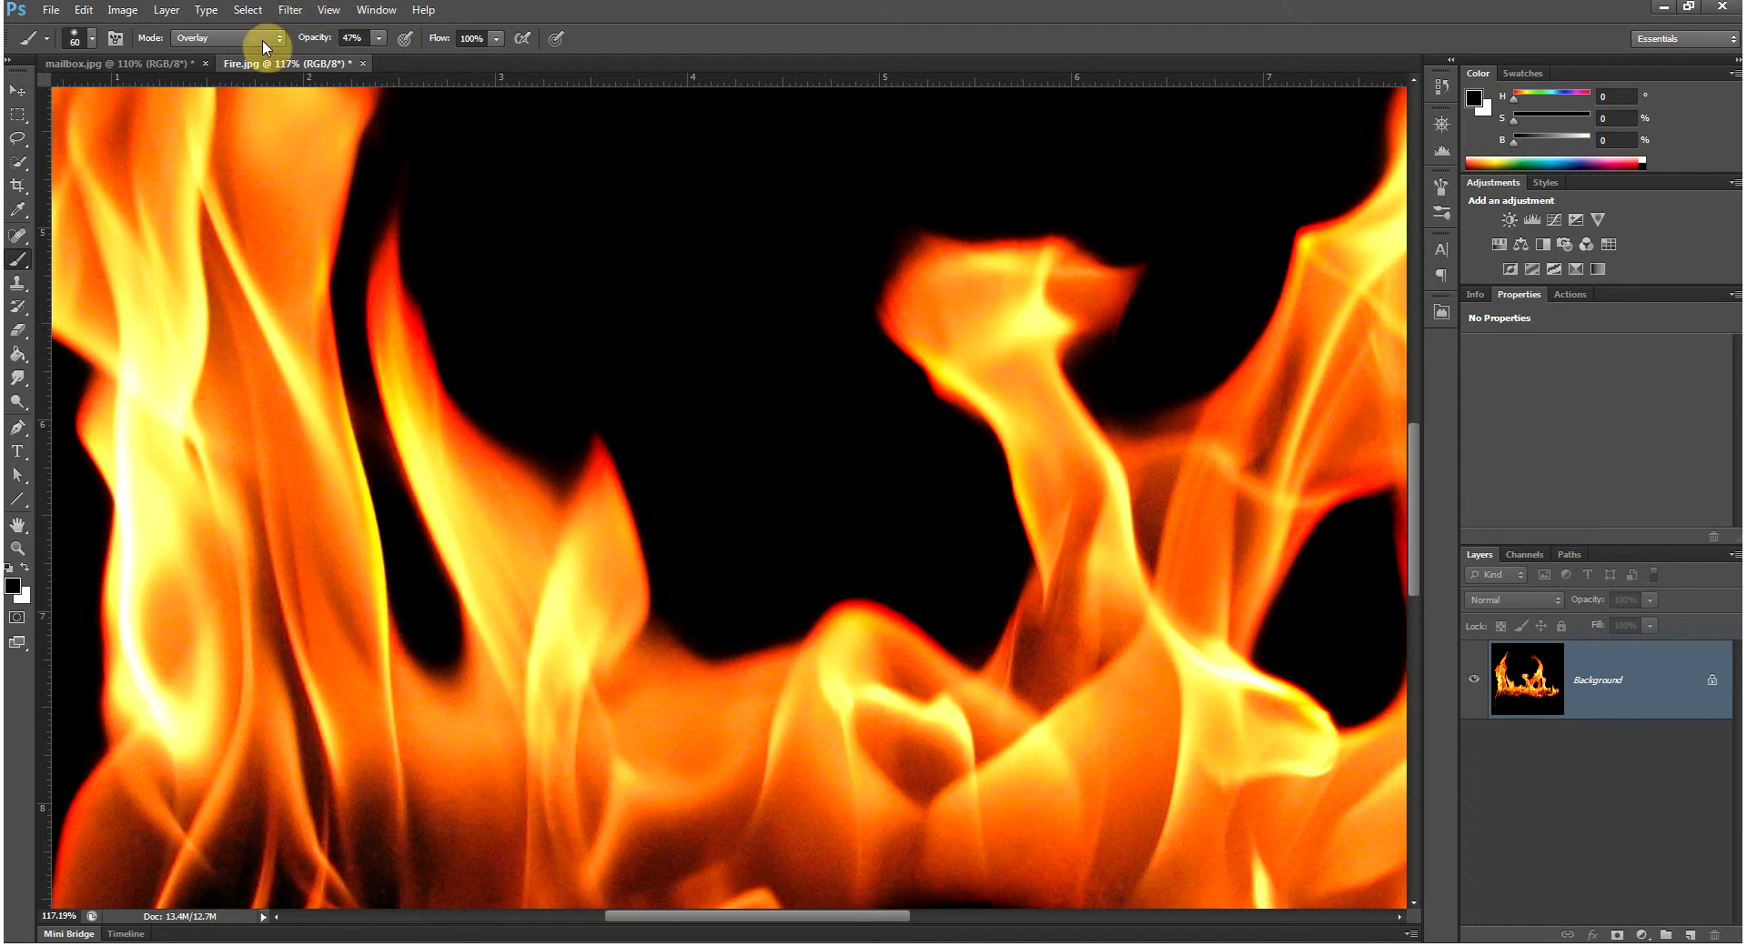
Step: Set the brush to Normal mode, 100% opacity and size 40, and paint black along the fire's lower right edge
left_click_drag(692, 658, 647, 210)
left_click_drag(756, 492, 593, 648)
left_click_drag(836, 593, 832, 601)
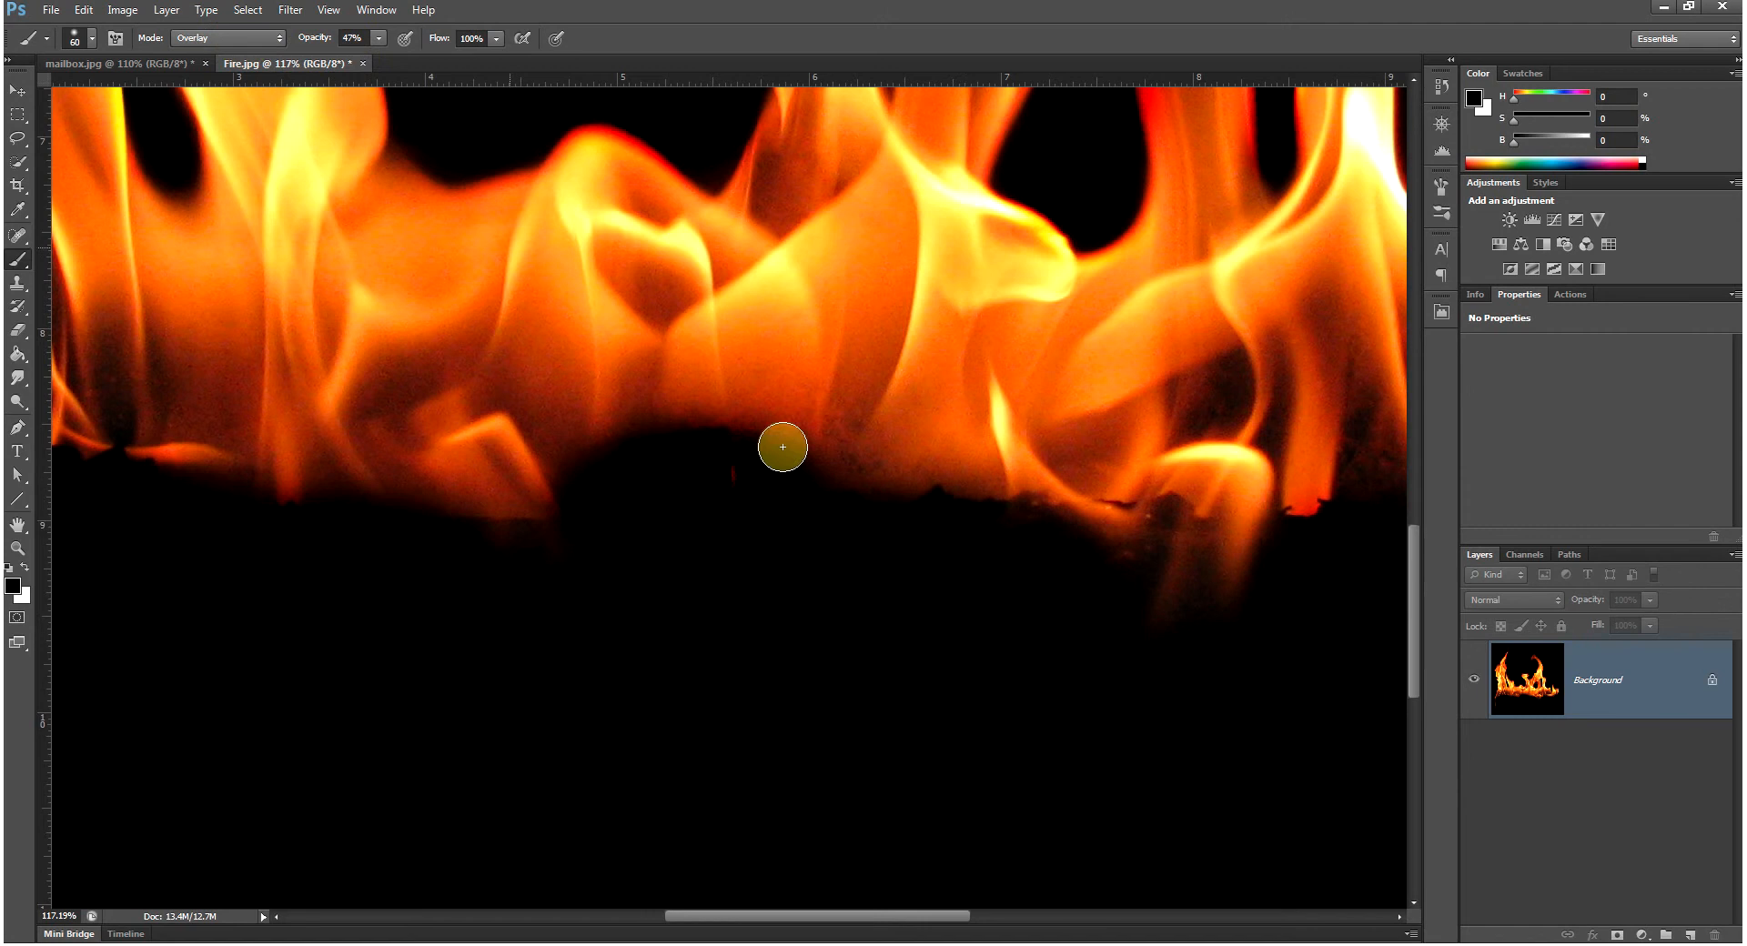
left_click(220, 38)
left_click(210, 58)
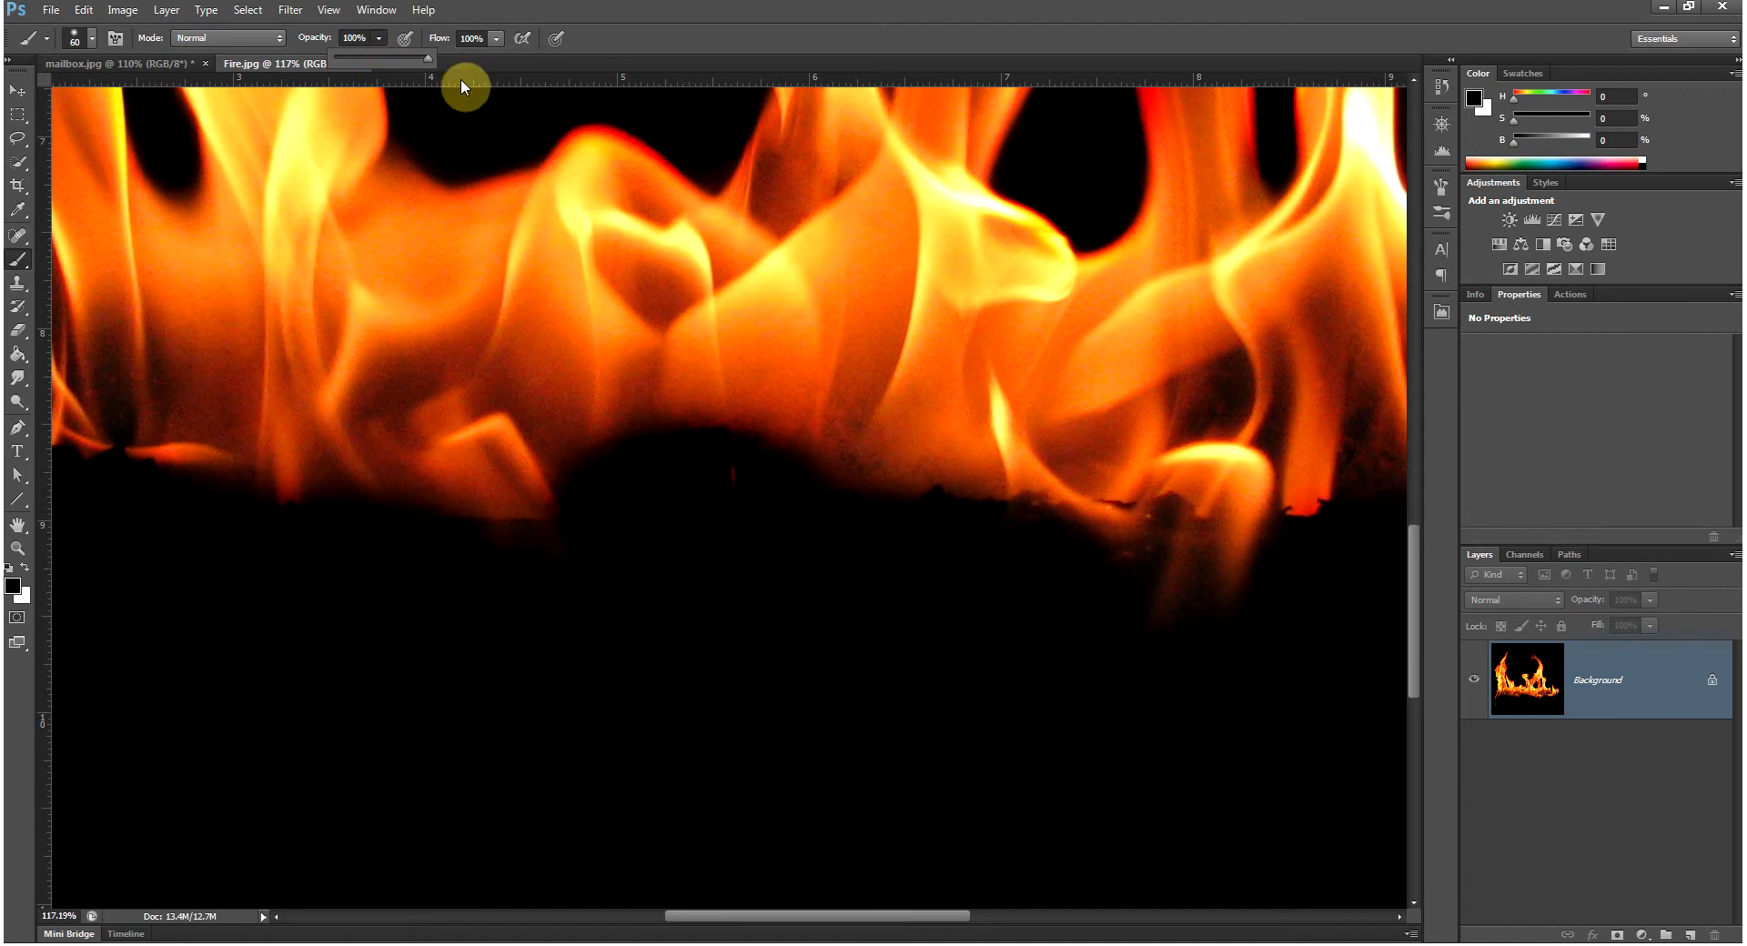
key("space")
left_click_drag(1042, 687, 666, 764)
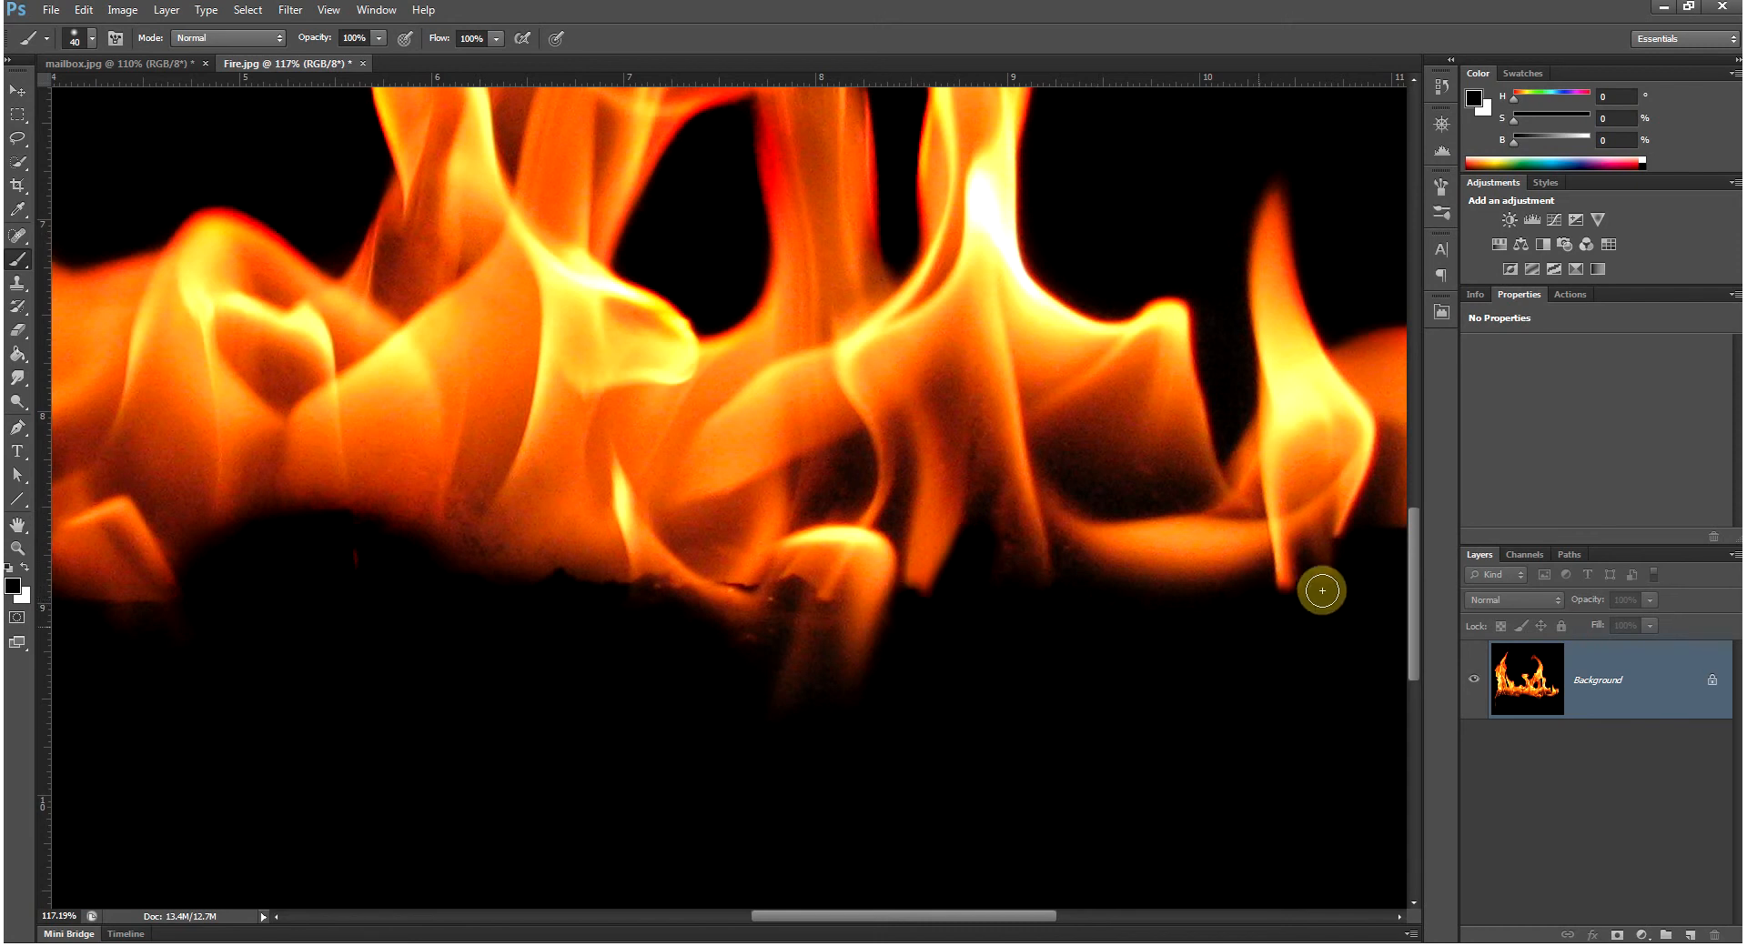
Step: Enlarge the brush to 80 and paint out the stray red speck in the dark area below the central flames
left_click_drag(928, 784, 1178, 761)
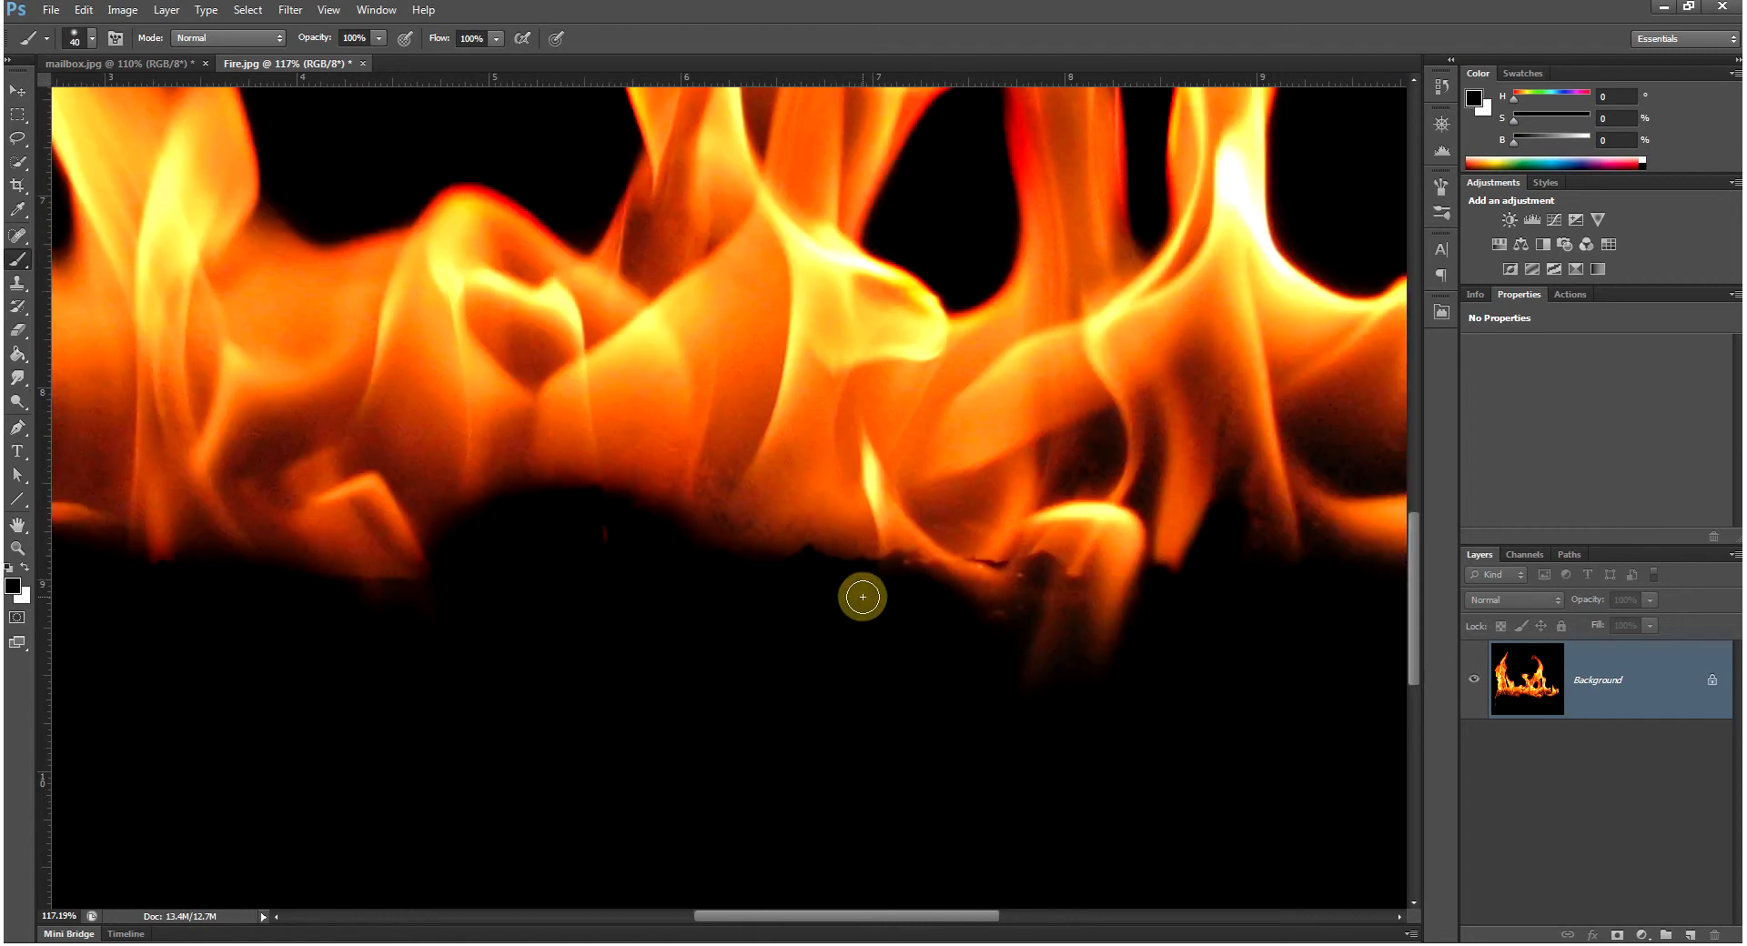
key("bracketright")
key("bracketright")
key("bracketright")
key("bracketright")
left_click(641, 629)
left_click(606, 541)
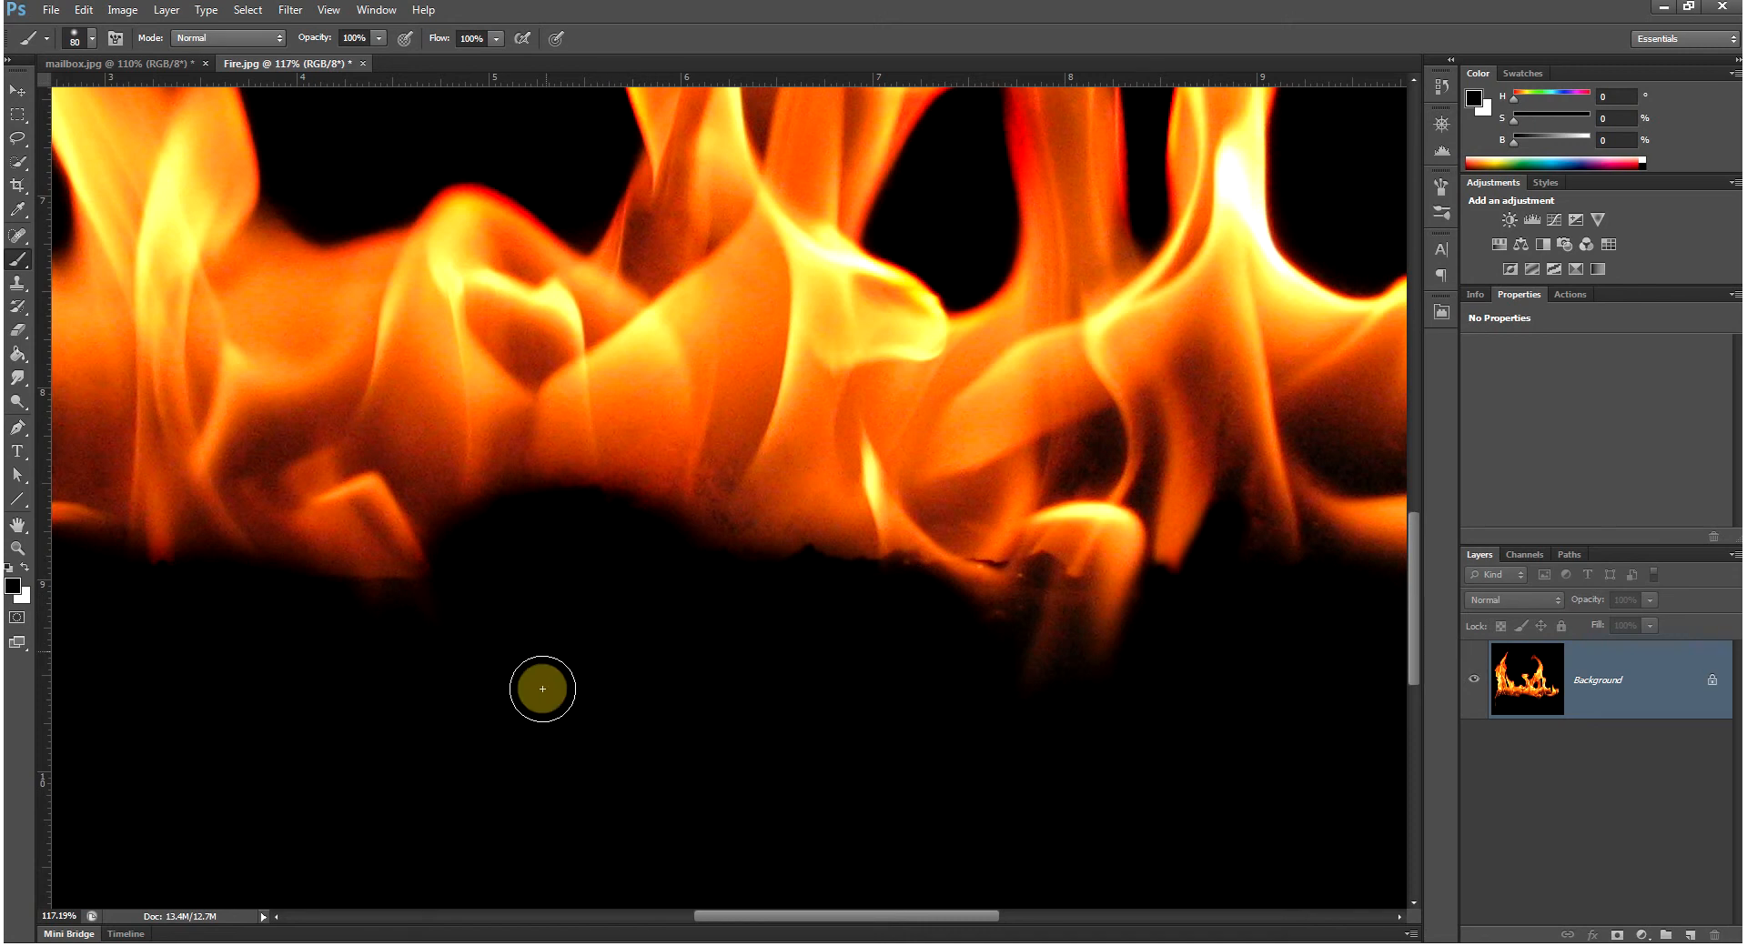
Step: Paint black along the underside of the flames in the lower left part of the fire
key("space")
left_click_drag(542, 688, 800, 713)
left_click_drag(573, 741, 937, 731)
left_click_drag(776, 706, 875, 725)
left_click(740, 584)
mouse_move(739, 585)
left_mouse_down()
mouse_move(652, 562)
mouse_move(654, 590)
left_mouse_up()
Step: Reduce the brush to 35 and trim the small hanging flame tips at the fire's lower left with black
key("bracketleft")
key("bracketleft")
key("bracketleft")
key("bracketleft")
key("bracketleft")
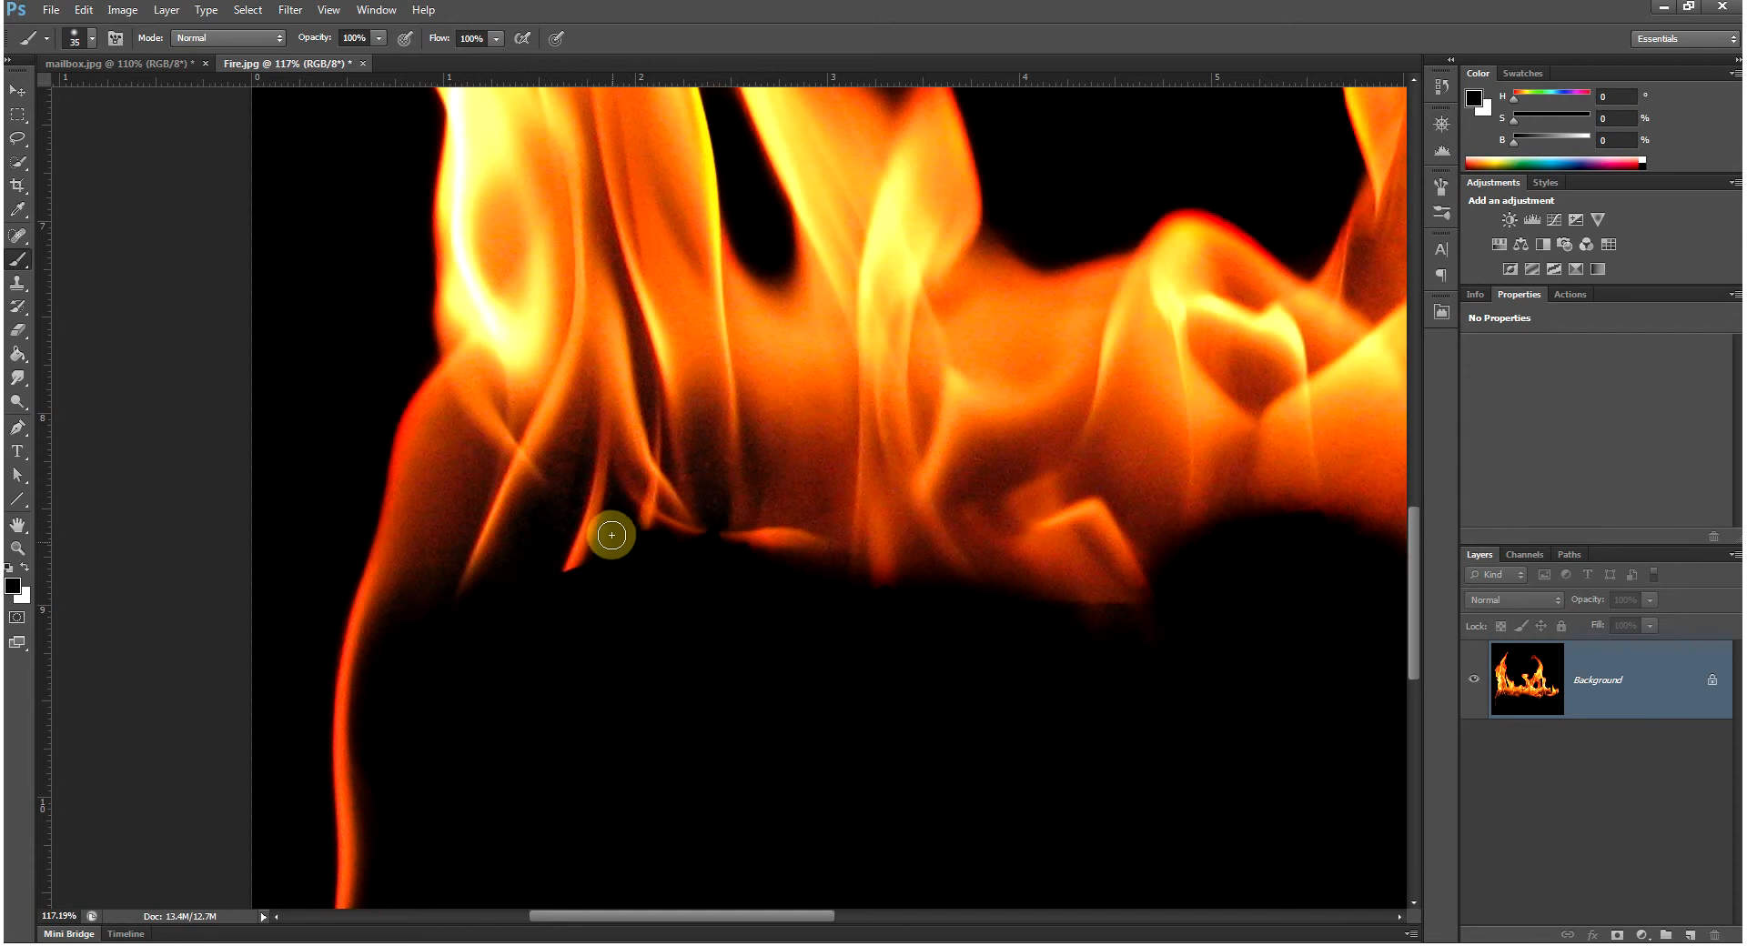
left_click(559, 522)
mouse_move(559, 523)
left_mouse_down()
mouse_move(527, 624)
mouse_move(550, 518)
mouse_move(543, 602)
mouse_move(539, 529)
mouse_move(481, 624)
mouse_move(561, 572)
mouse_move(540, 654)
left_mouse_up()
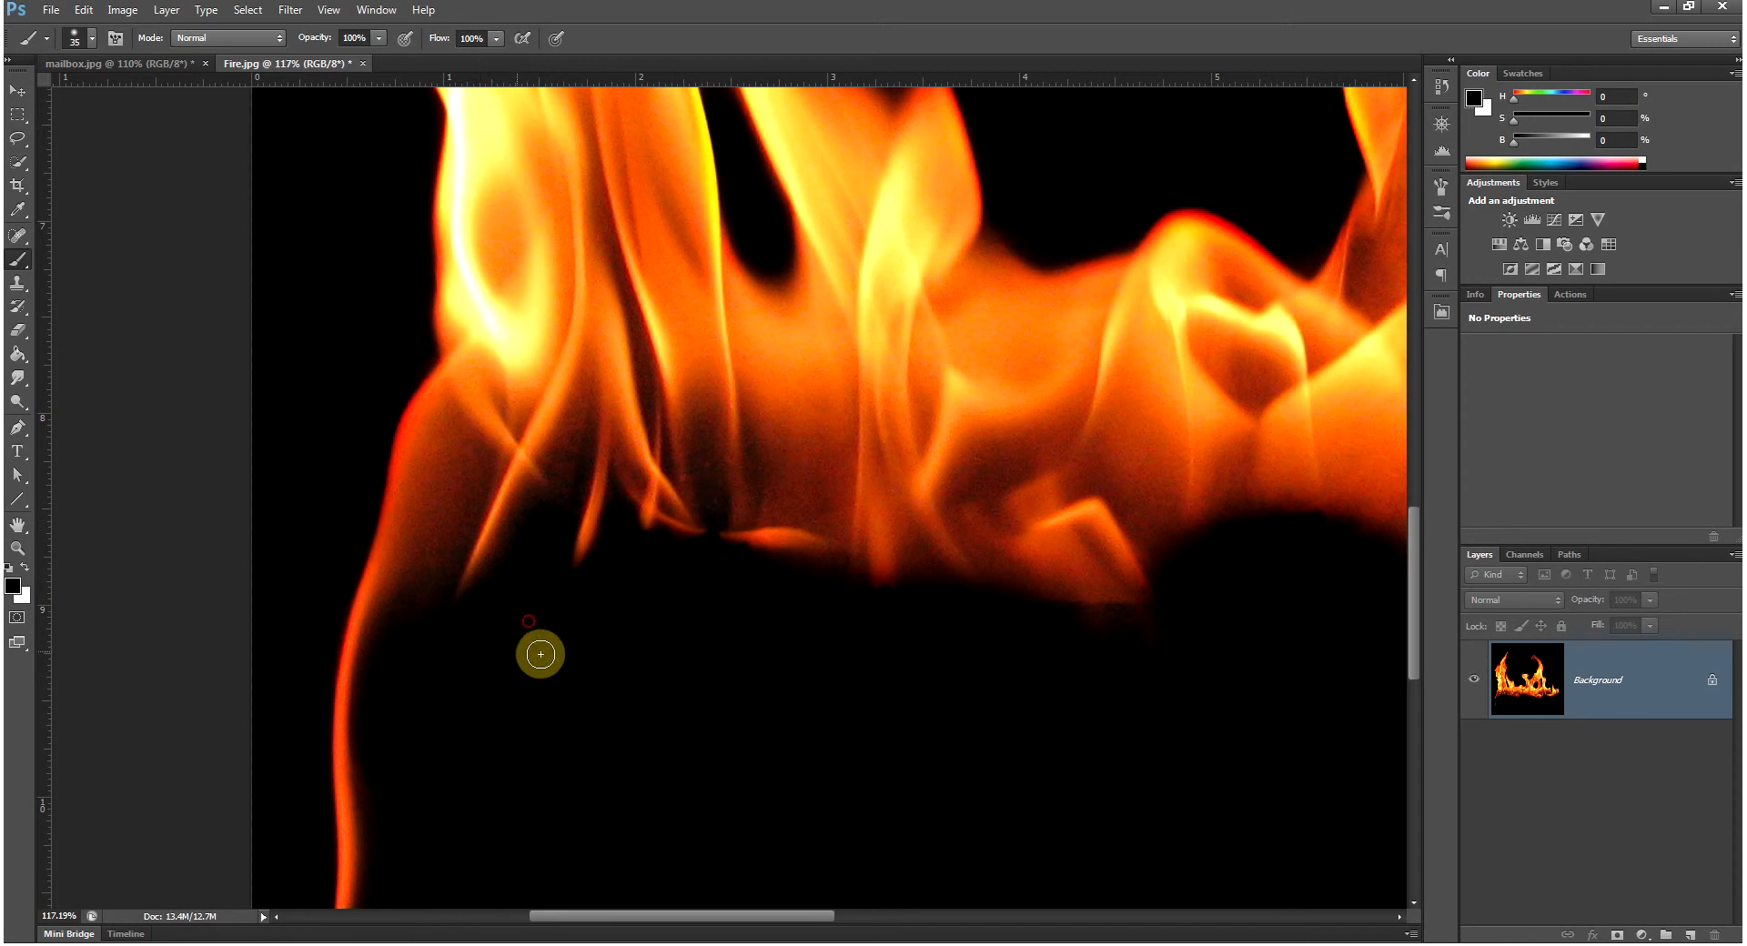
Step: Enlarge the brush to 50 and smooth the ragged underside of the fire right of its centre with black
key("space")
mouse_move(885, 670)
left_mouse_down()
mouse_move(696, 801)
mouse_move(588, 799)
left_mouse_up()
left_click_drag(926, 777, 604, 743)
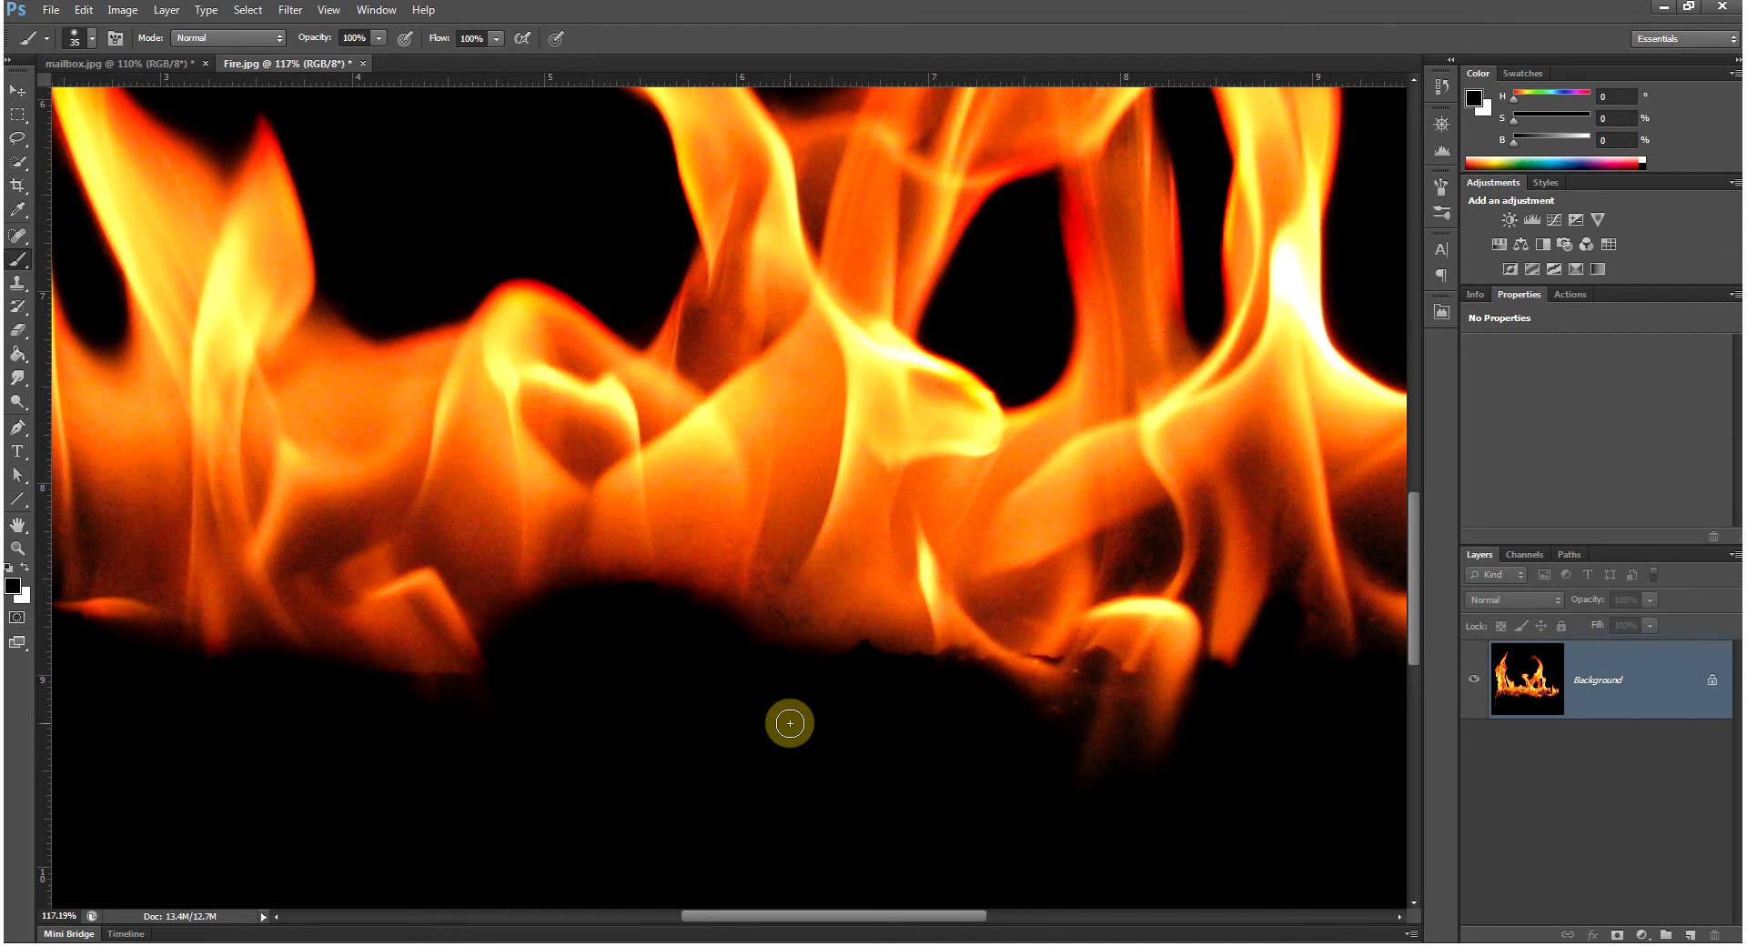
key("bracketright")
key("bracketright")
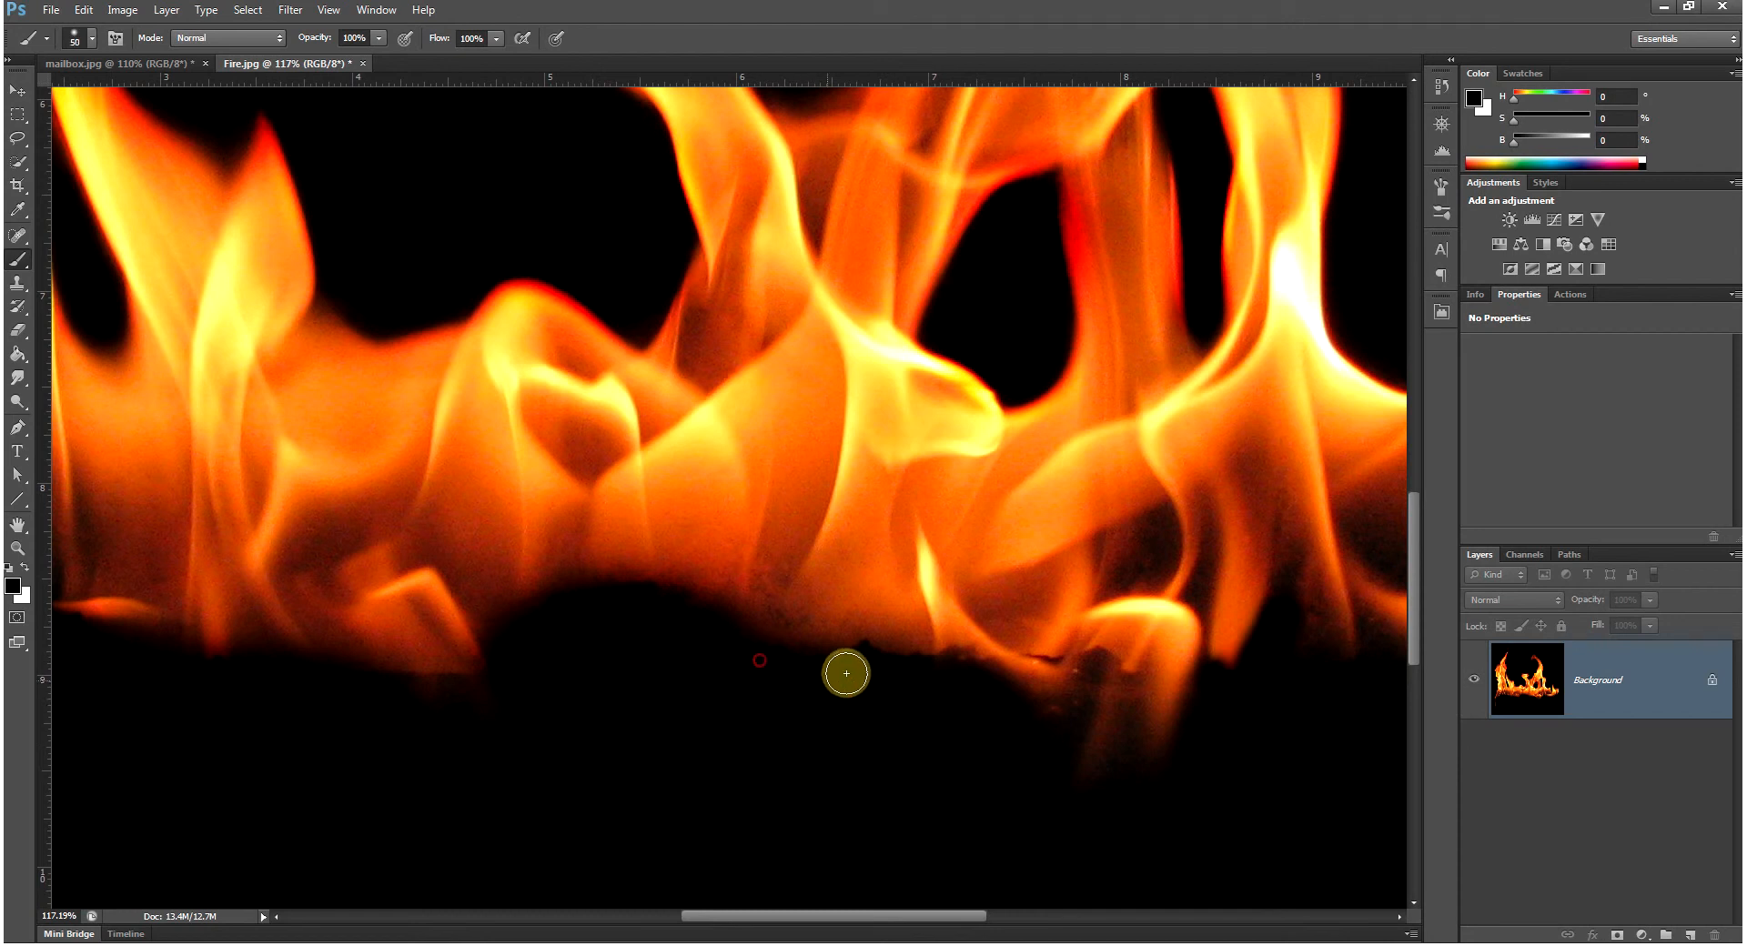
mouse_move(914, 679)
left_mouse_down()
mouse_move(865, 658)
mouse_move(770, 706)
left_mouse_up()
mouse_move(810, 698)
left_mouse_down()
mouse_move(915, 680)
mouse_move(993, 701)
left_mouse_up()
left_click_drag(932, 768, 505, 738)
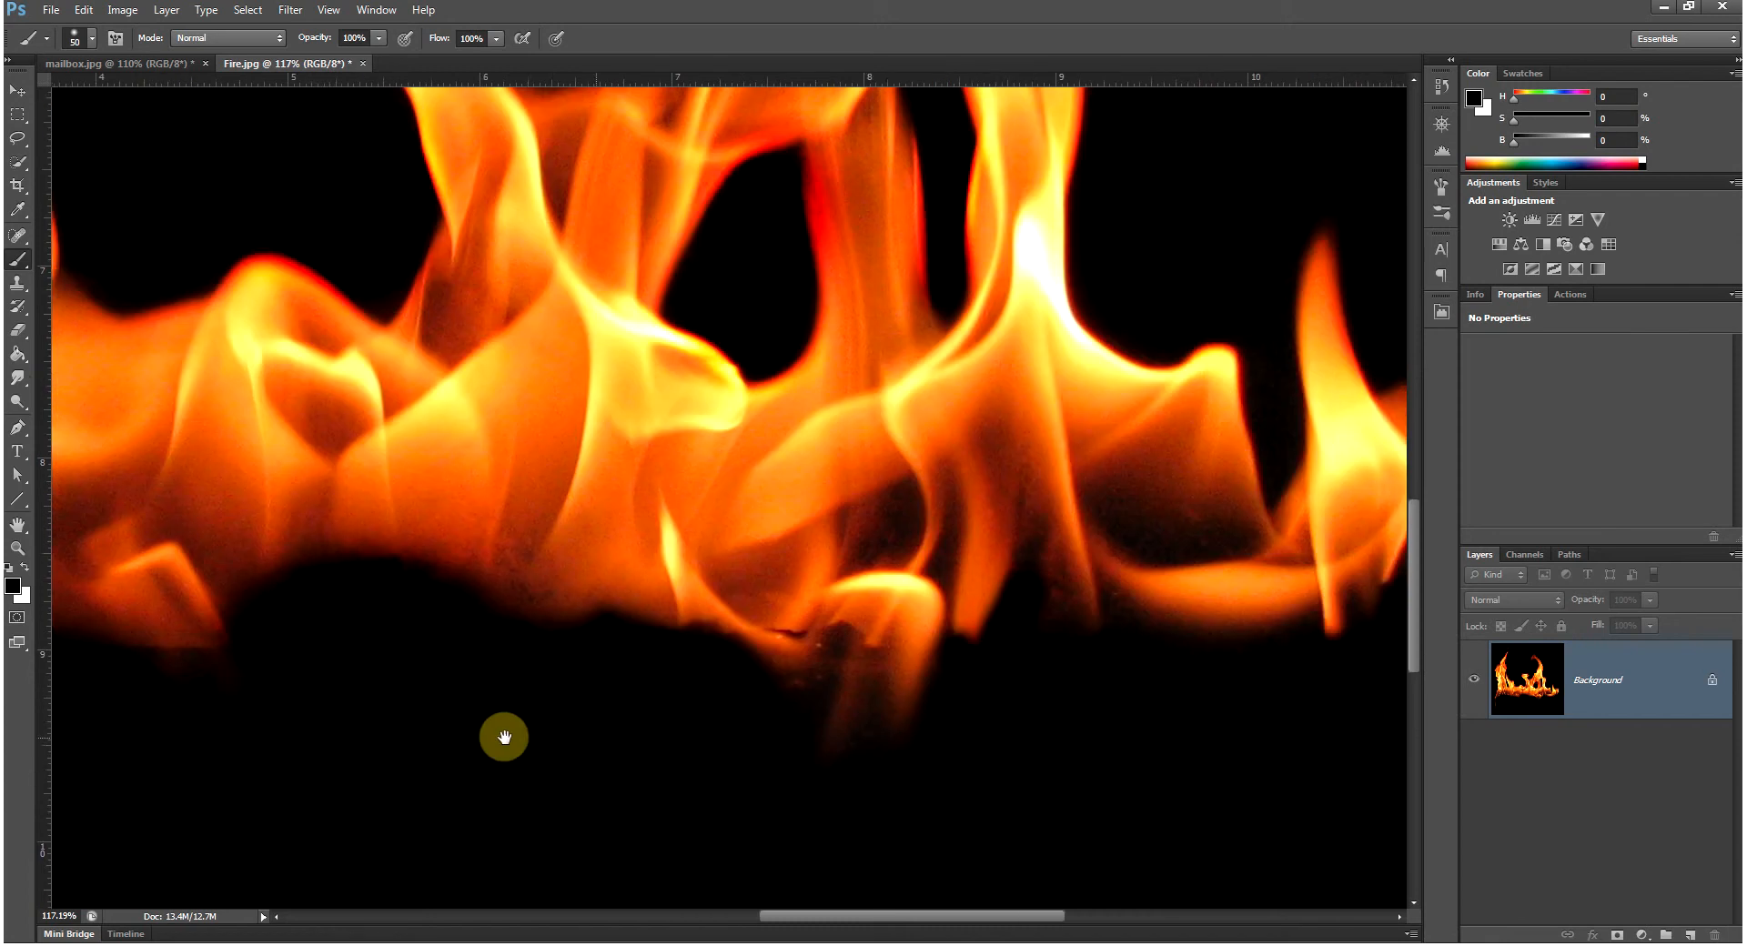
left_click(643, 533)
left_click_drag(592, 609, 577, 639)
left_click_drag(627, 564, 709, 716)
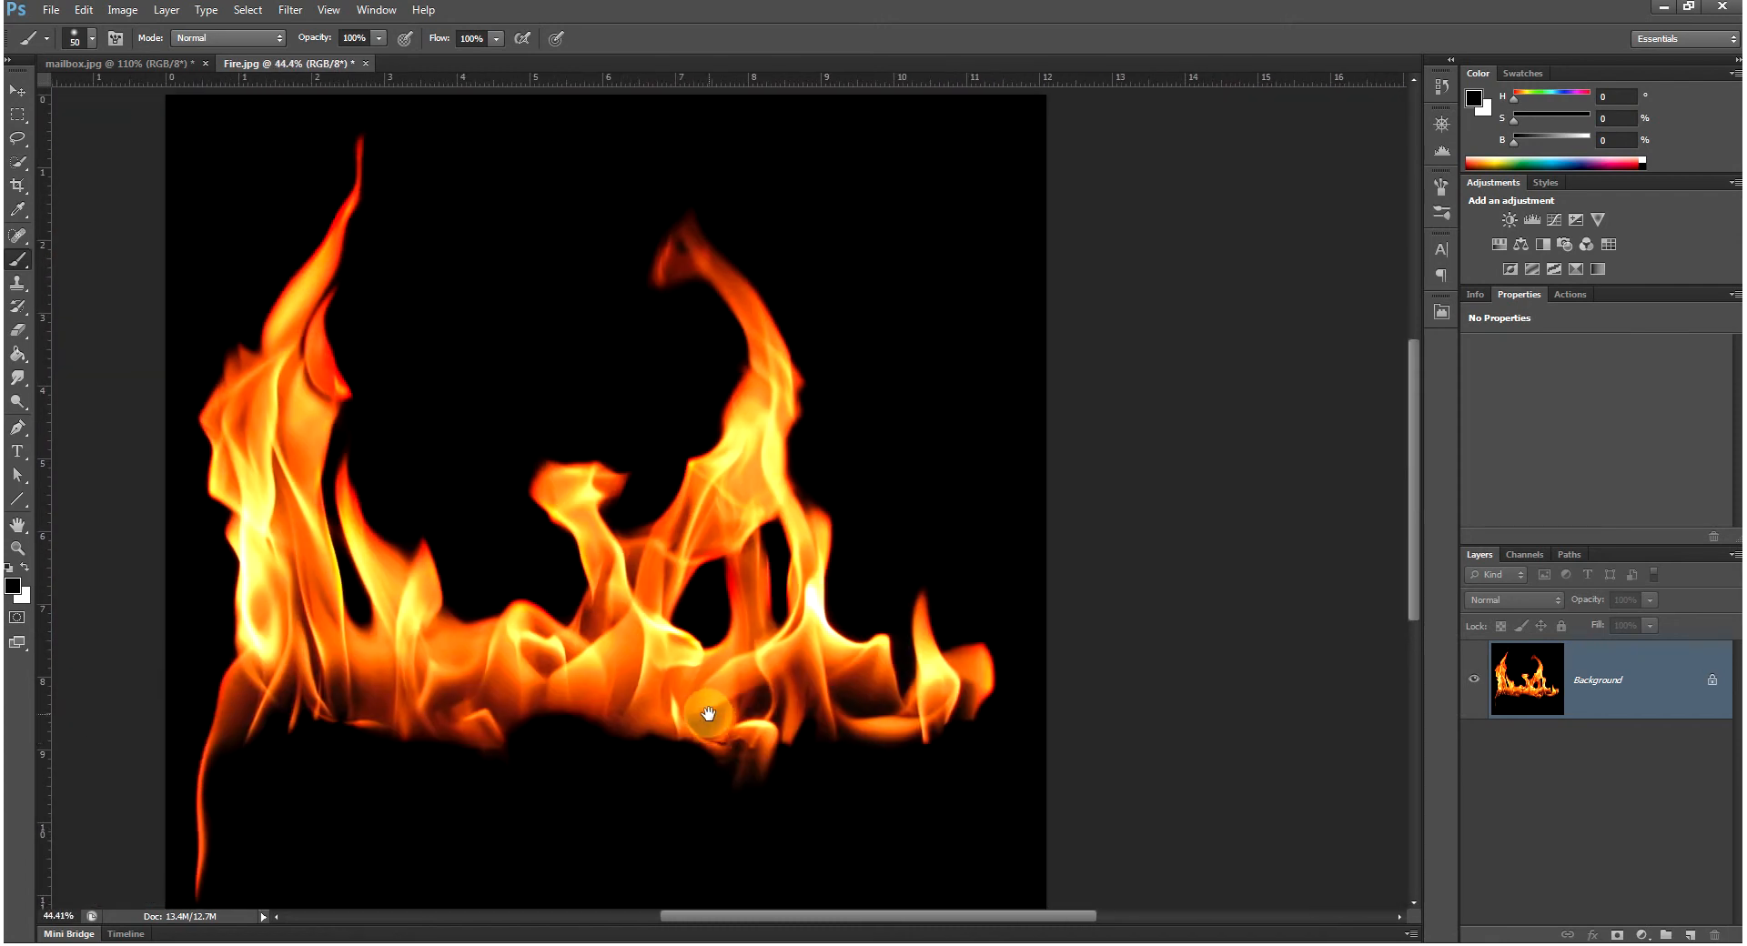
left_click_drag(744, 656, 717, 679)
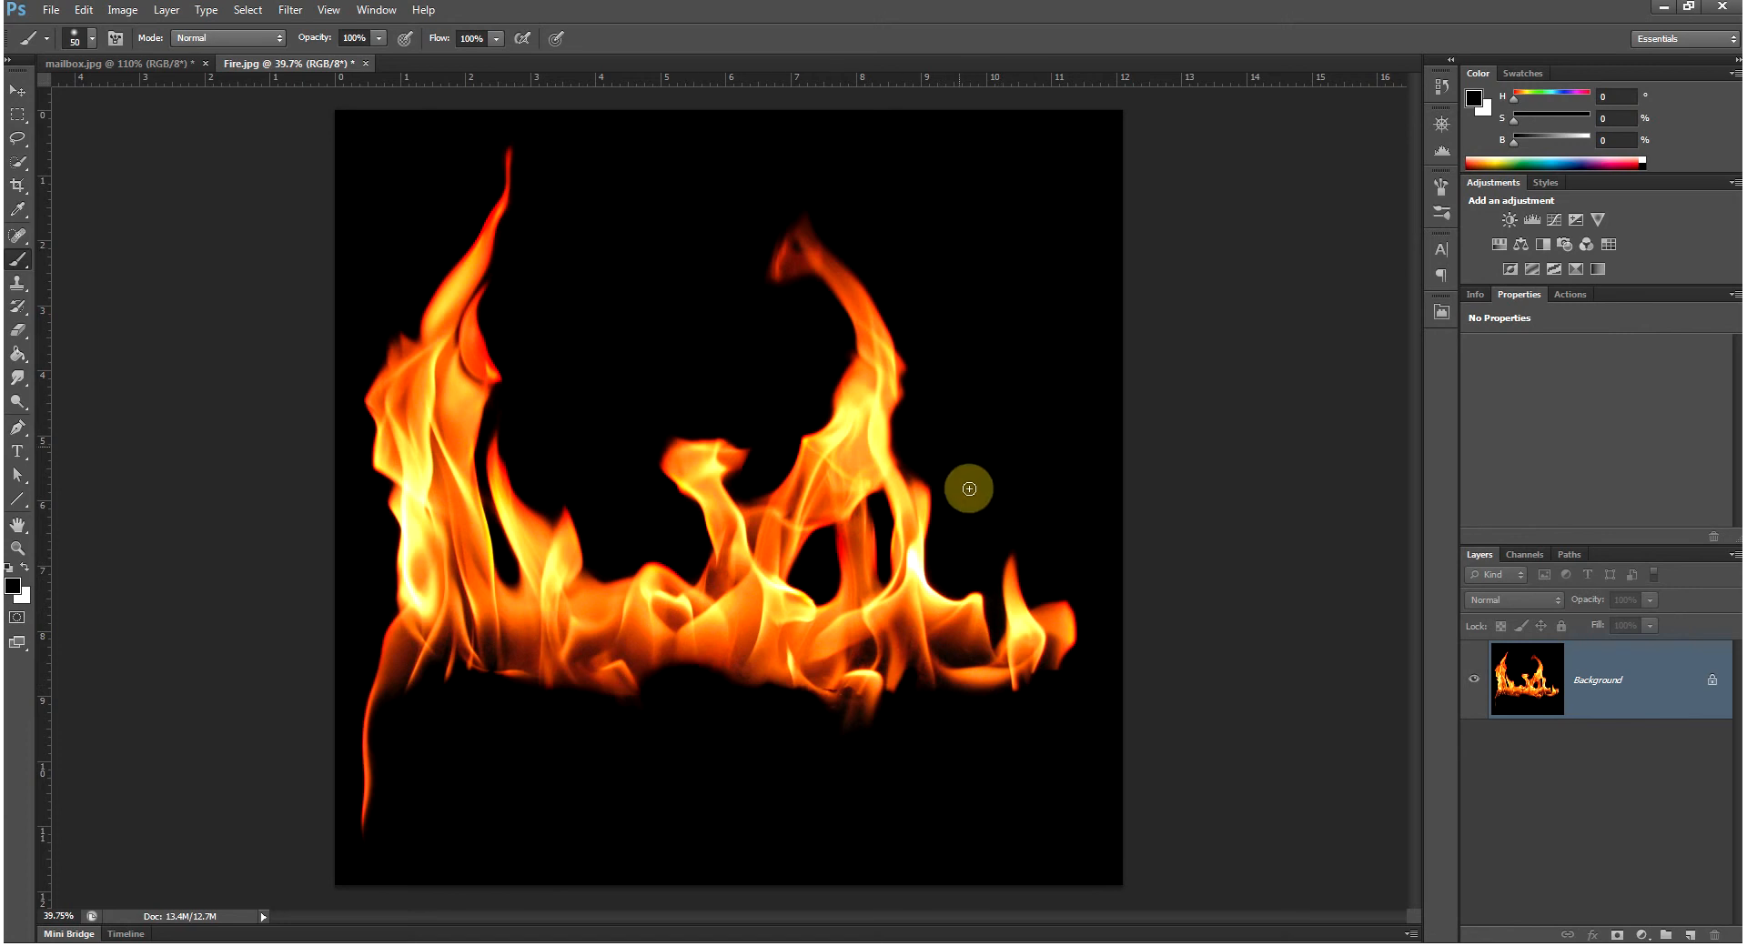
Step: Examine the Blue, Green and Red channels one at a time to compare how much flame detail each holds
left_click(1526, 555)
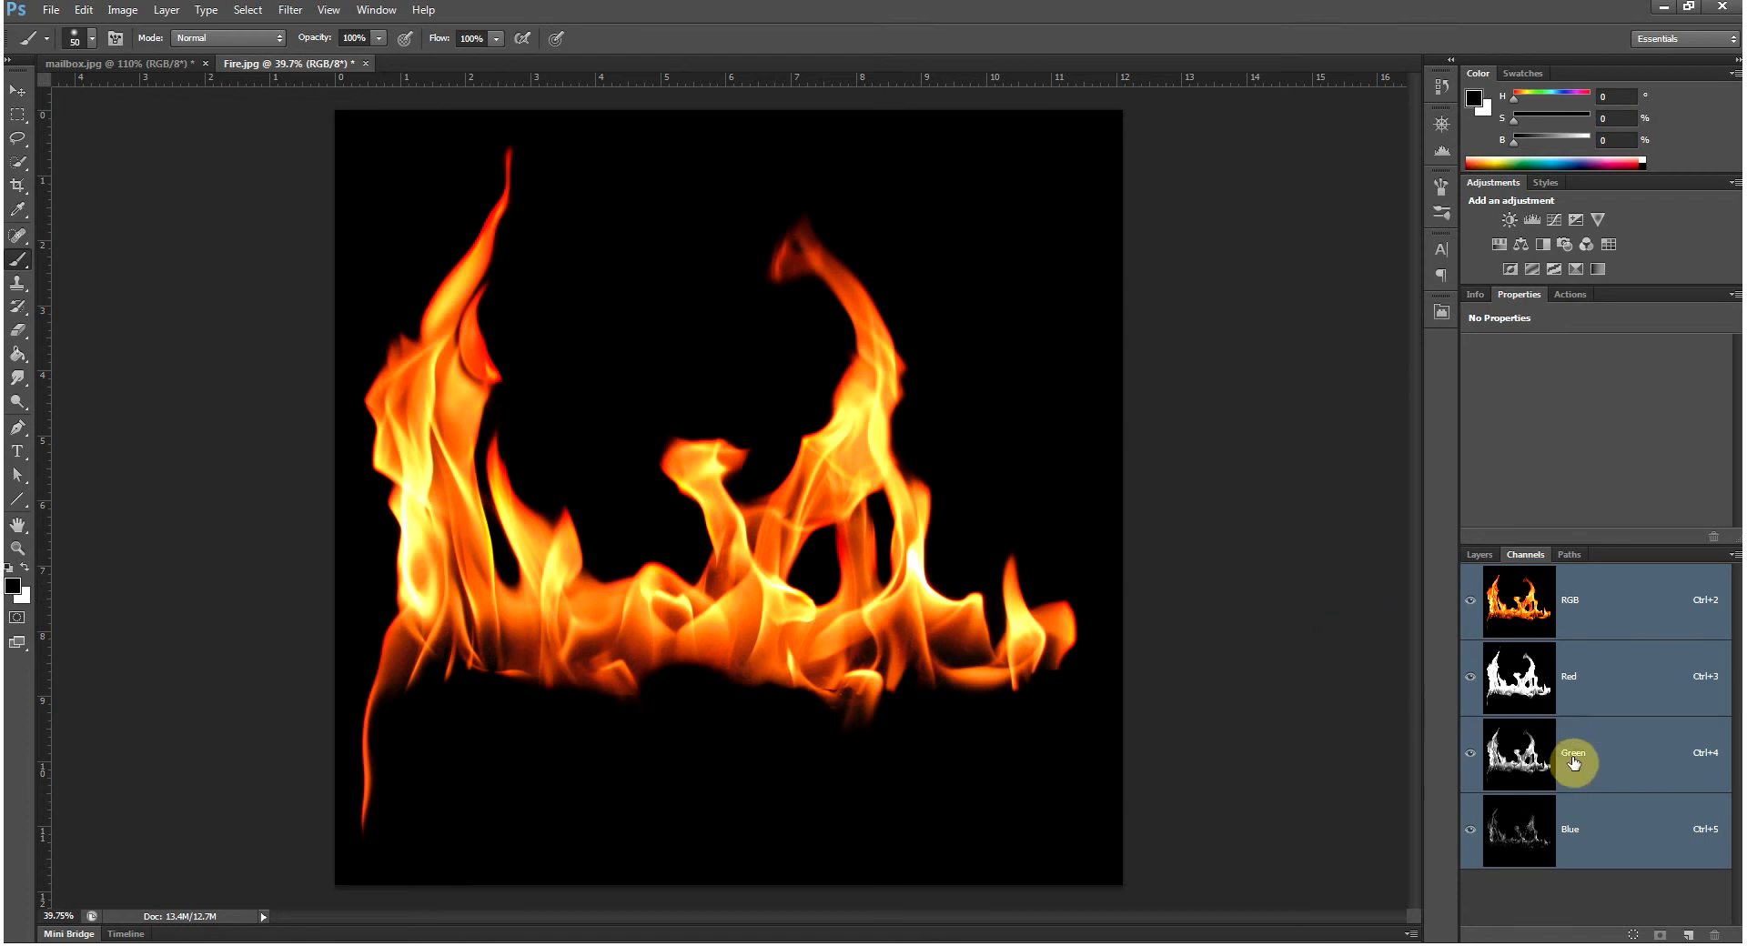
left_click(1519, 835)
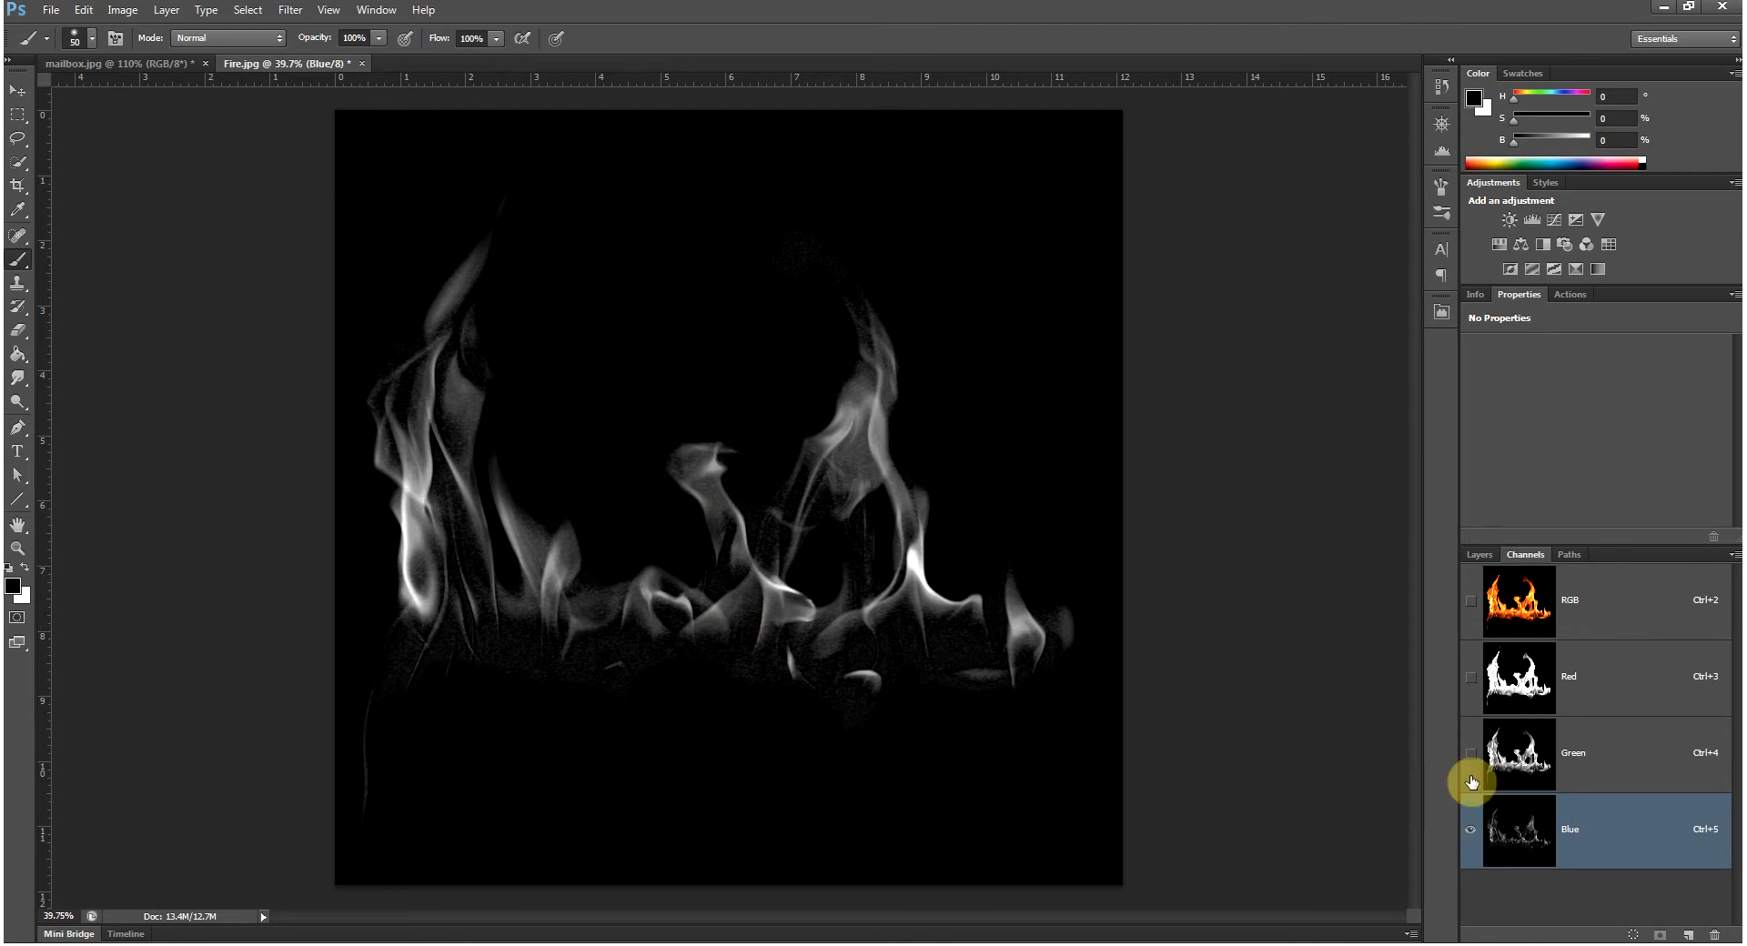
left_click(1525, 743)
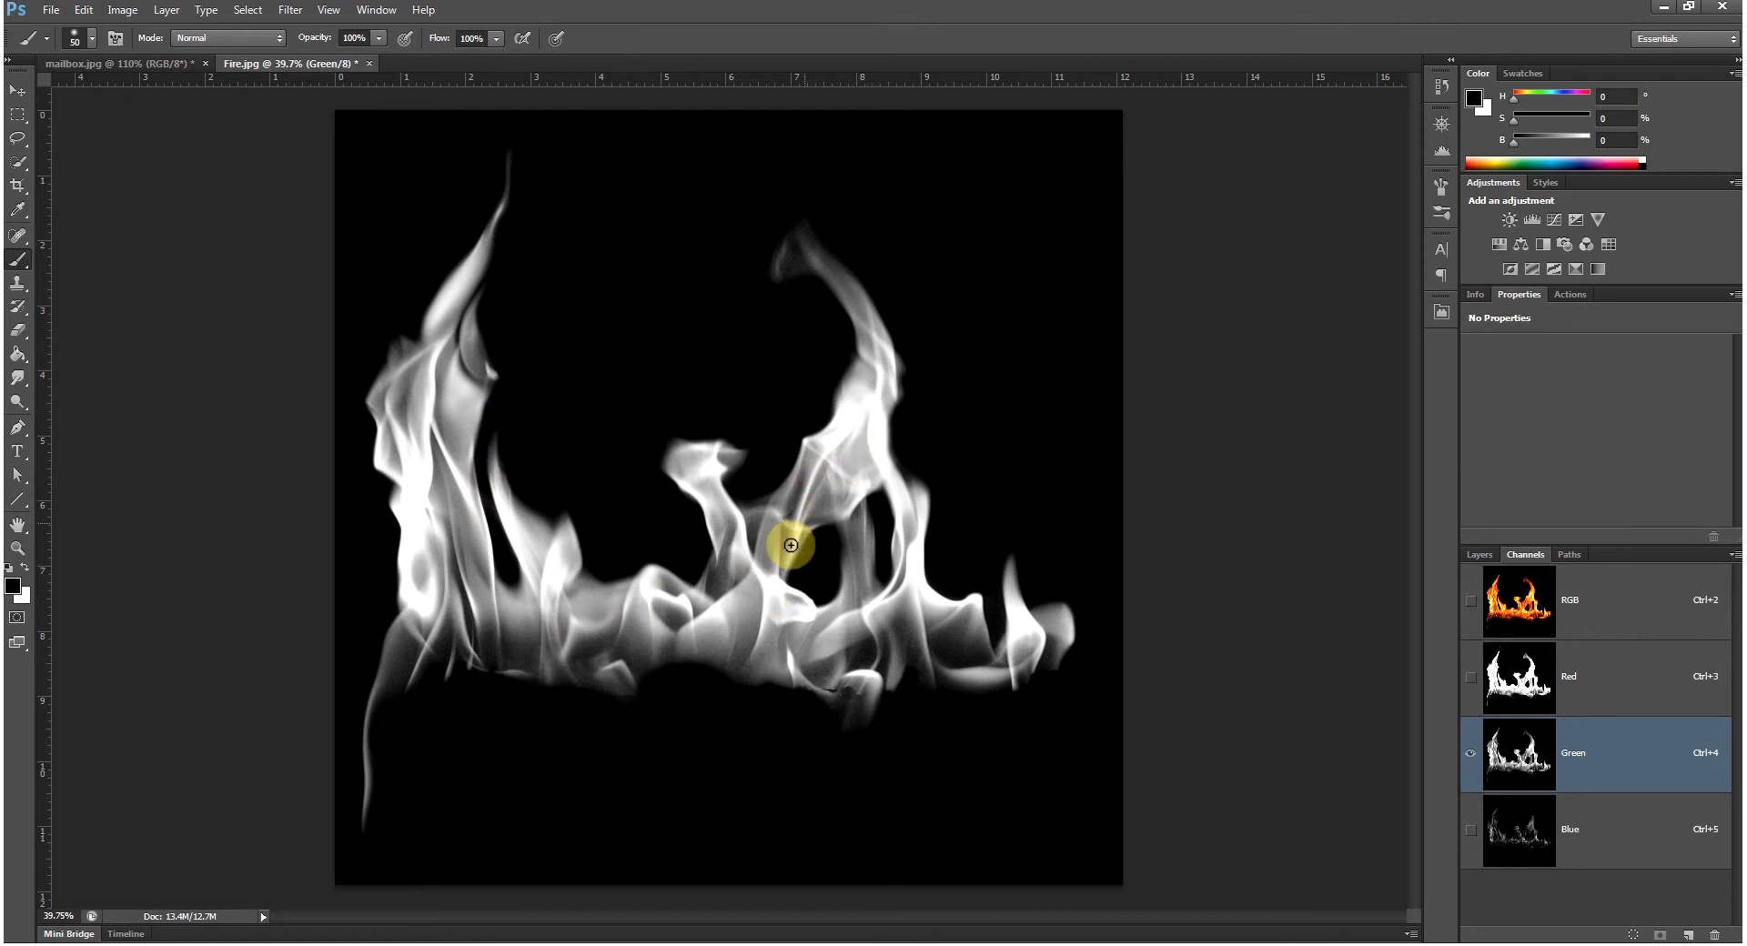
left_click(1513, 681)
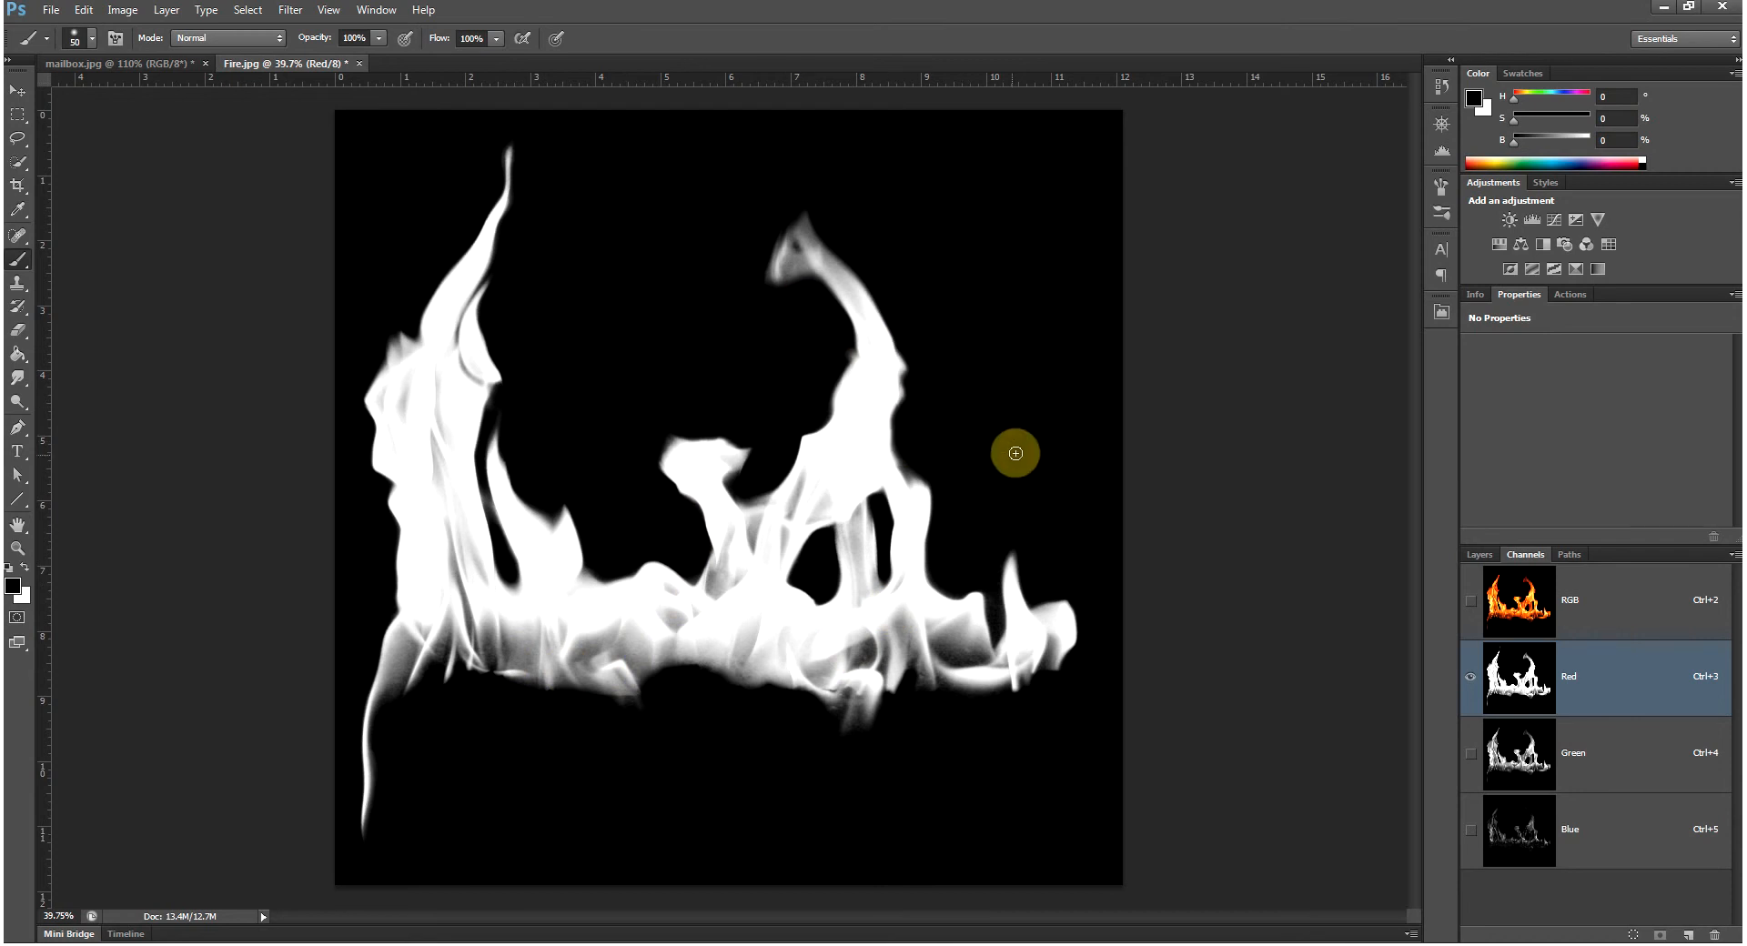
Step: Display the Green channel, load it as a selection, and inspect the selection outline across the flames
left_click(1529, 757)
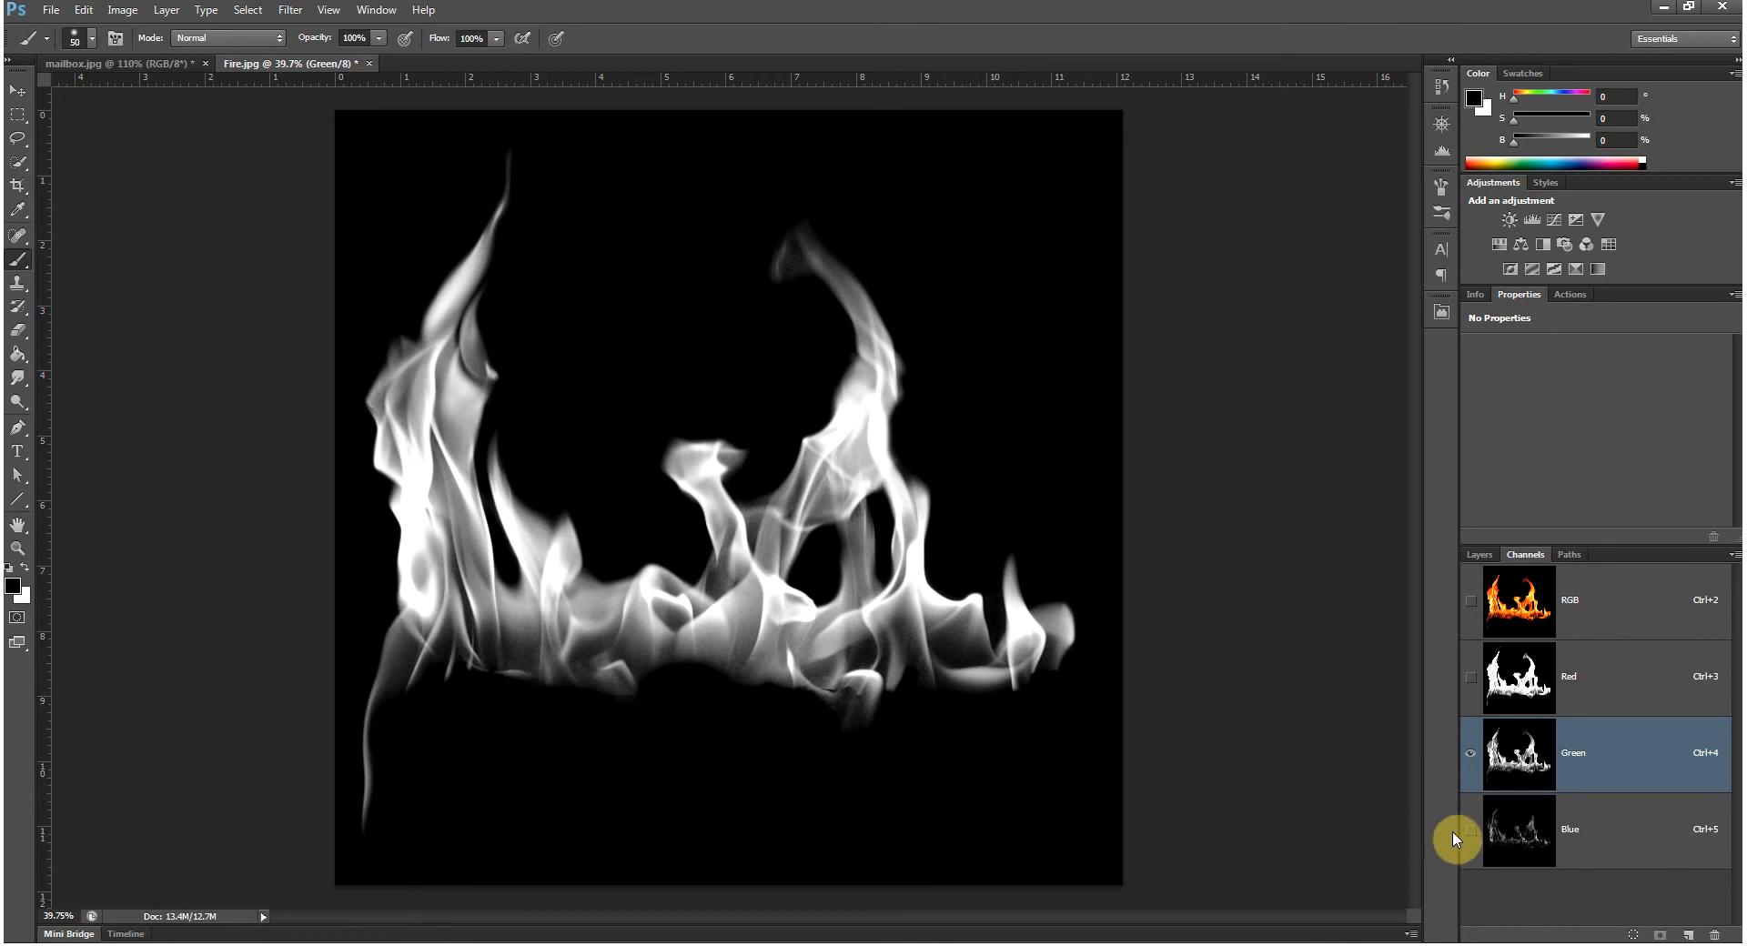
left_click(1528, 757, "ctrl")
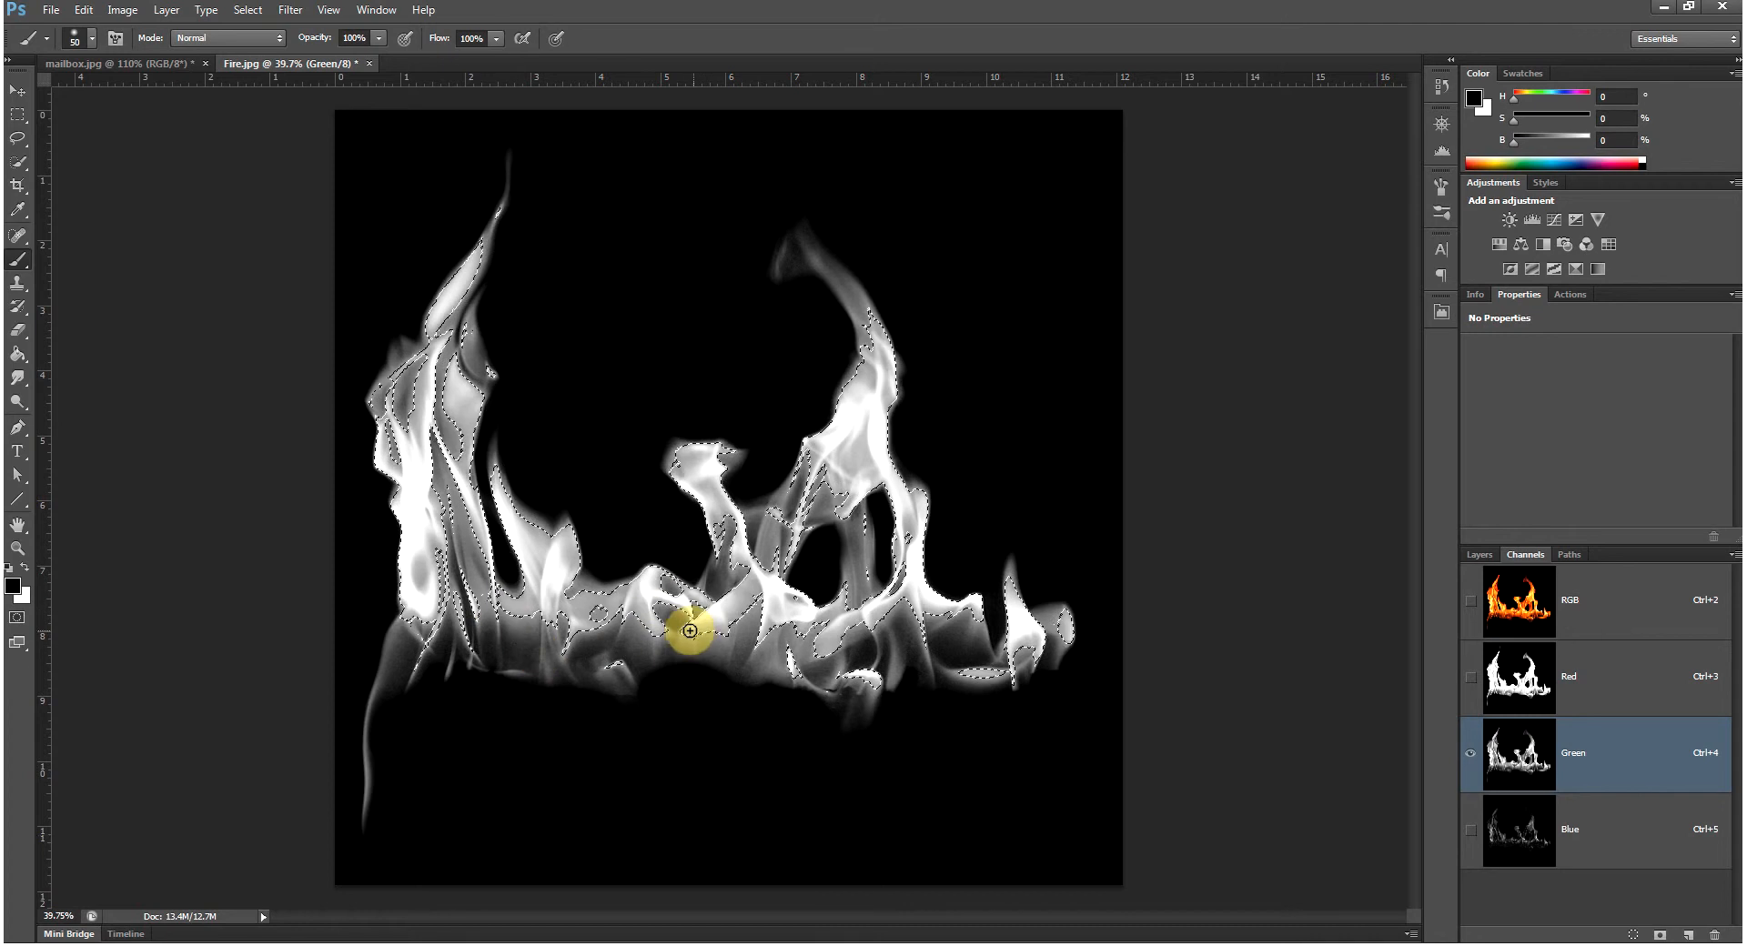
left_click_drag(635, 654, 709, 568)
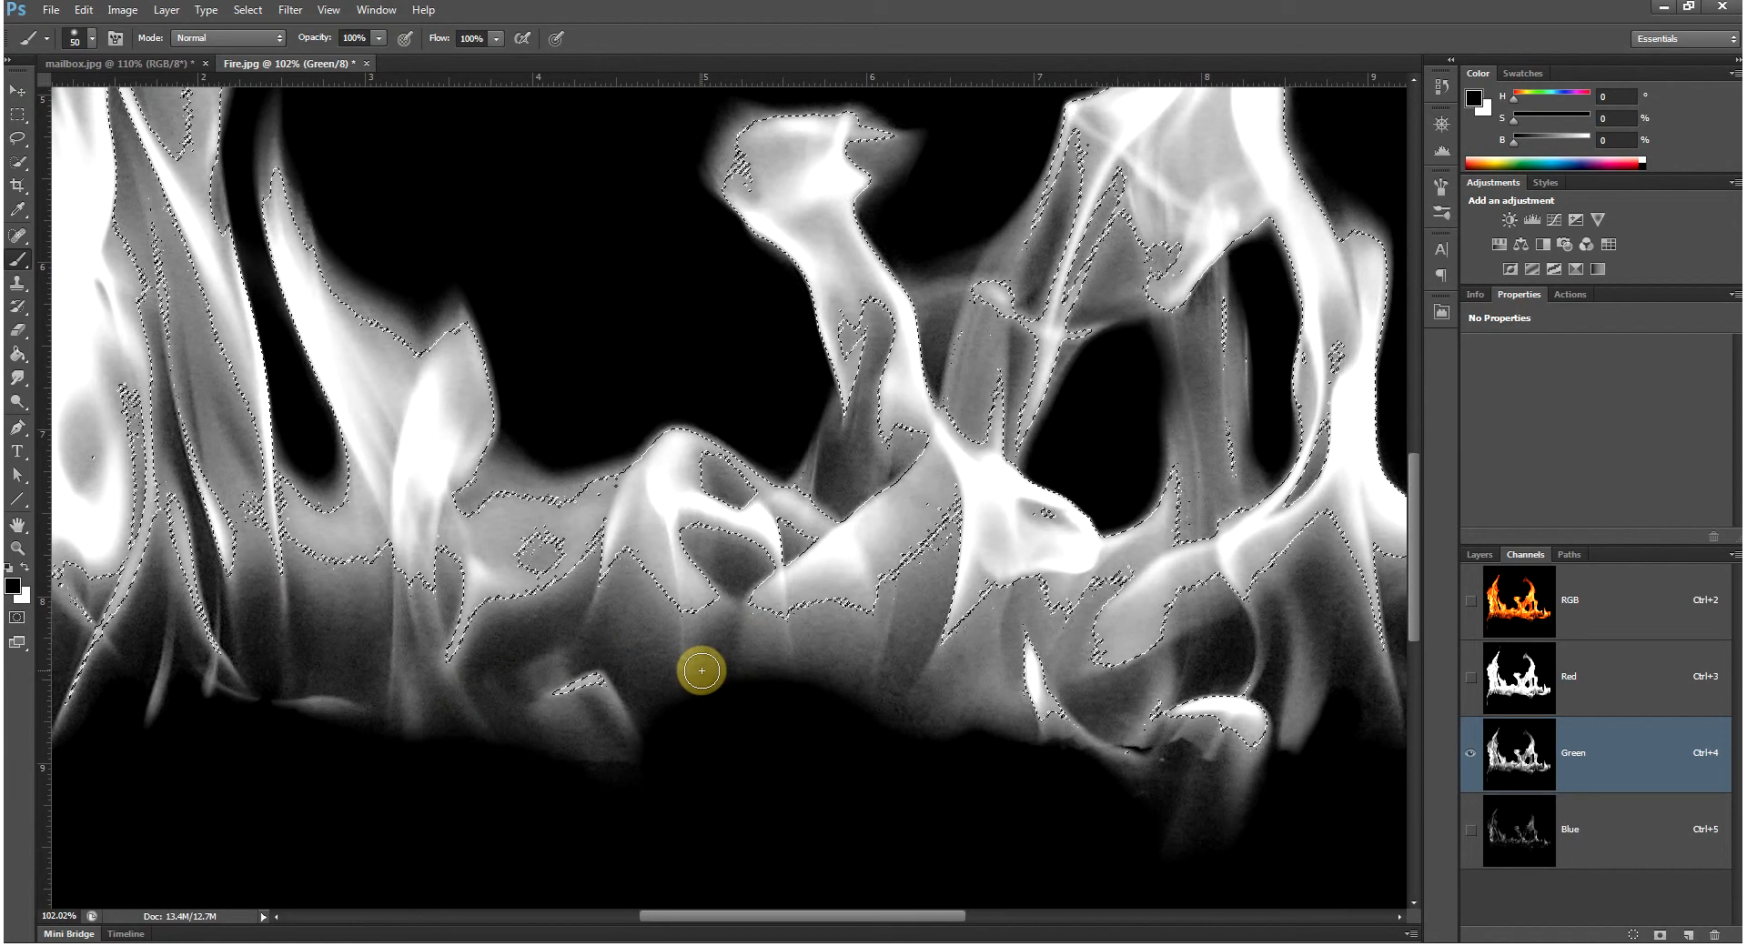
key("ctrl+space")
left_click_drag(821, 478, 761, 580)
key("space")
left_click_drag(811, 510, 743, 628)
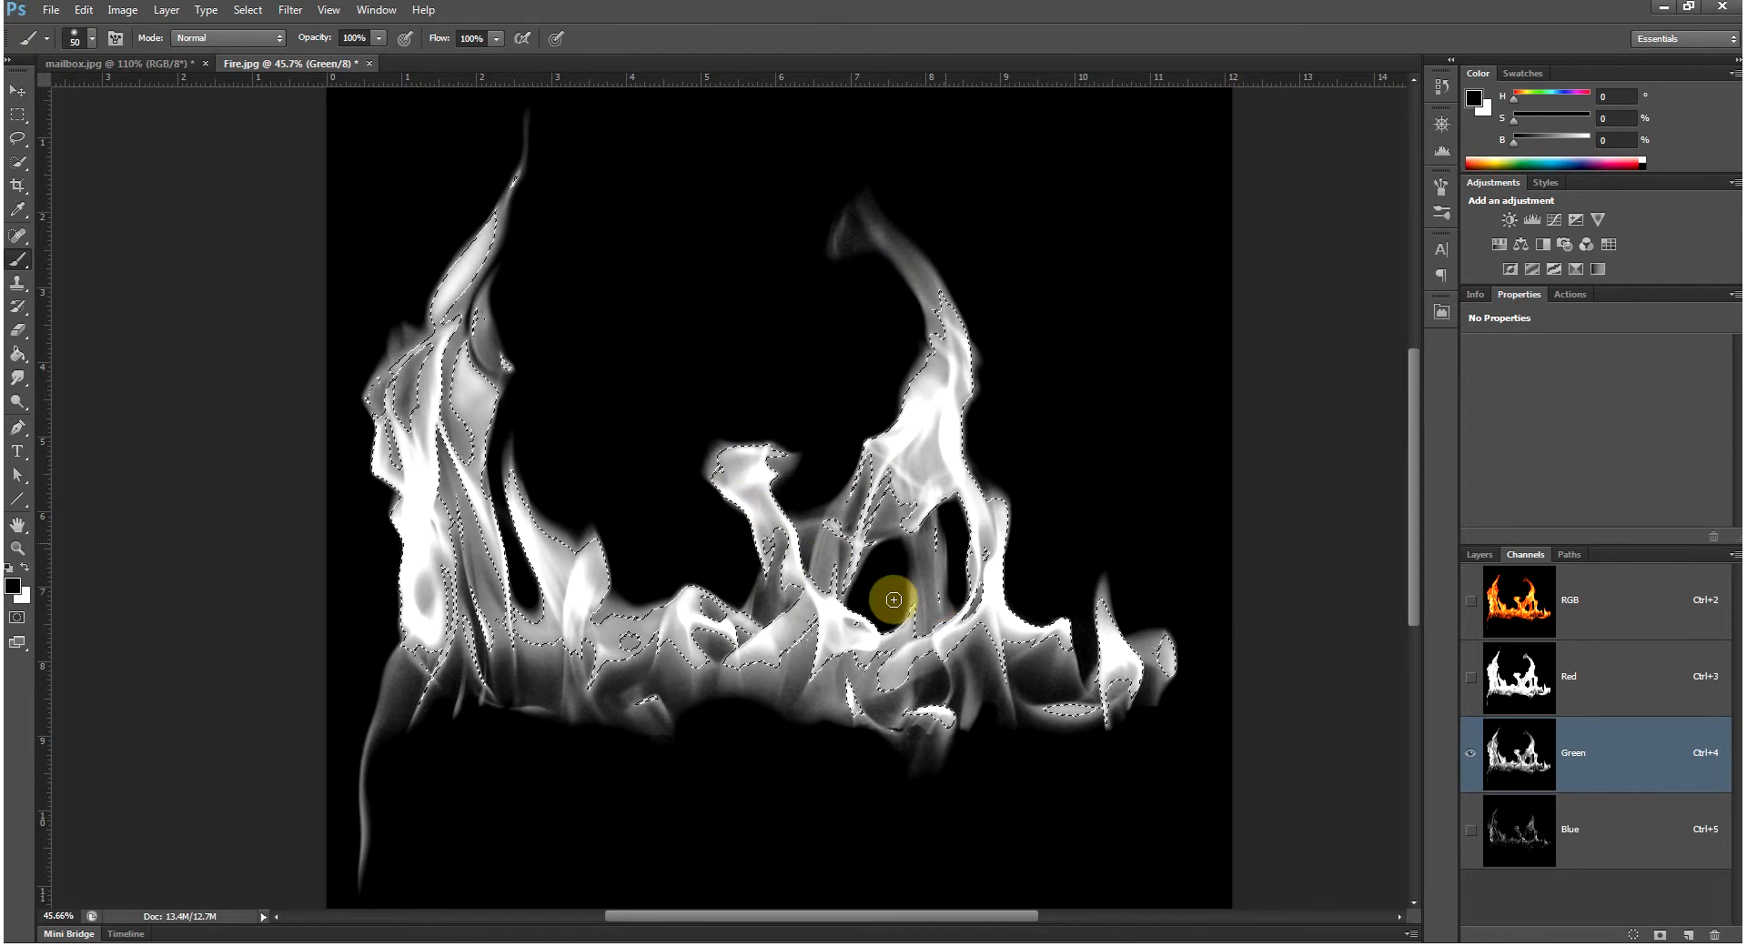
Step: Return to the RGB composite and copy the selected flames from the Background onto a new layer
left_click(1522, 612)
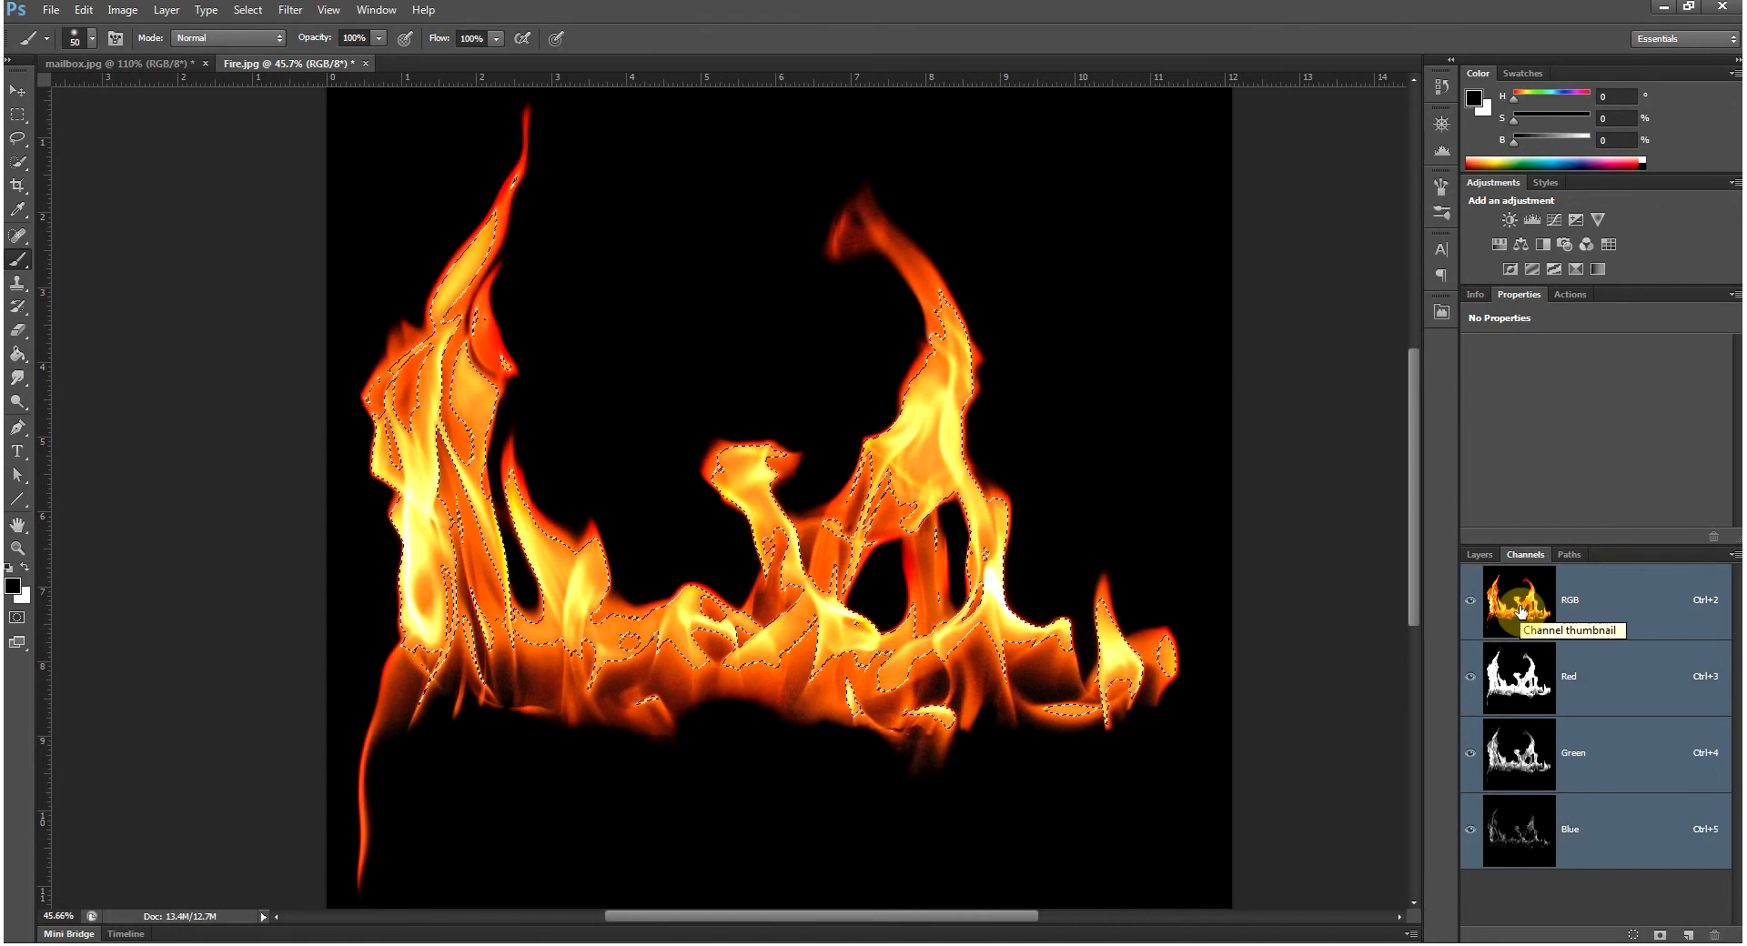
left_click(1478, 557)
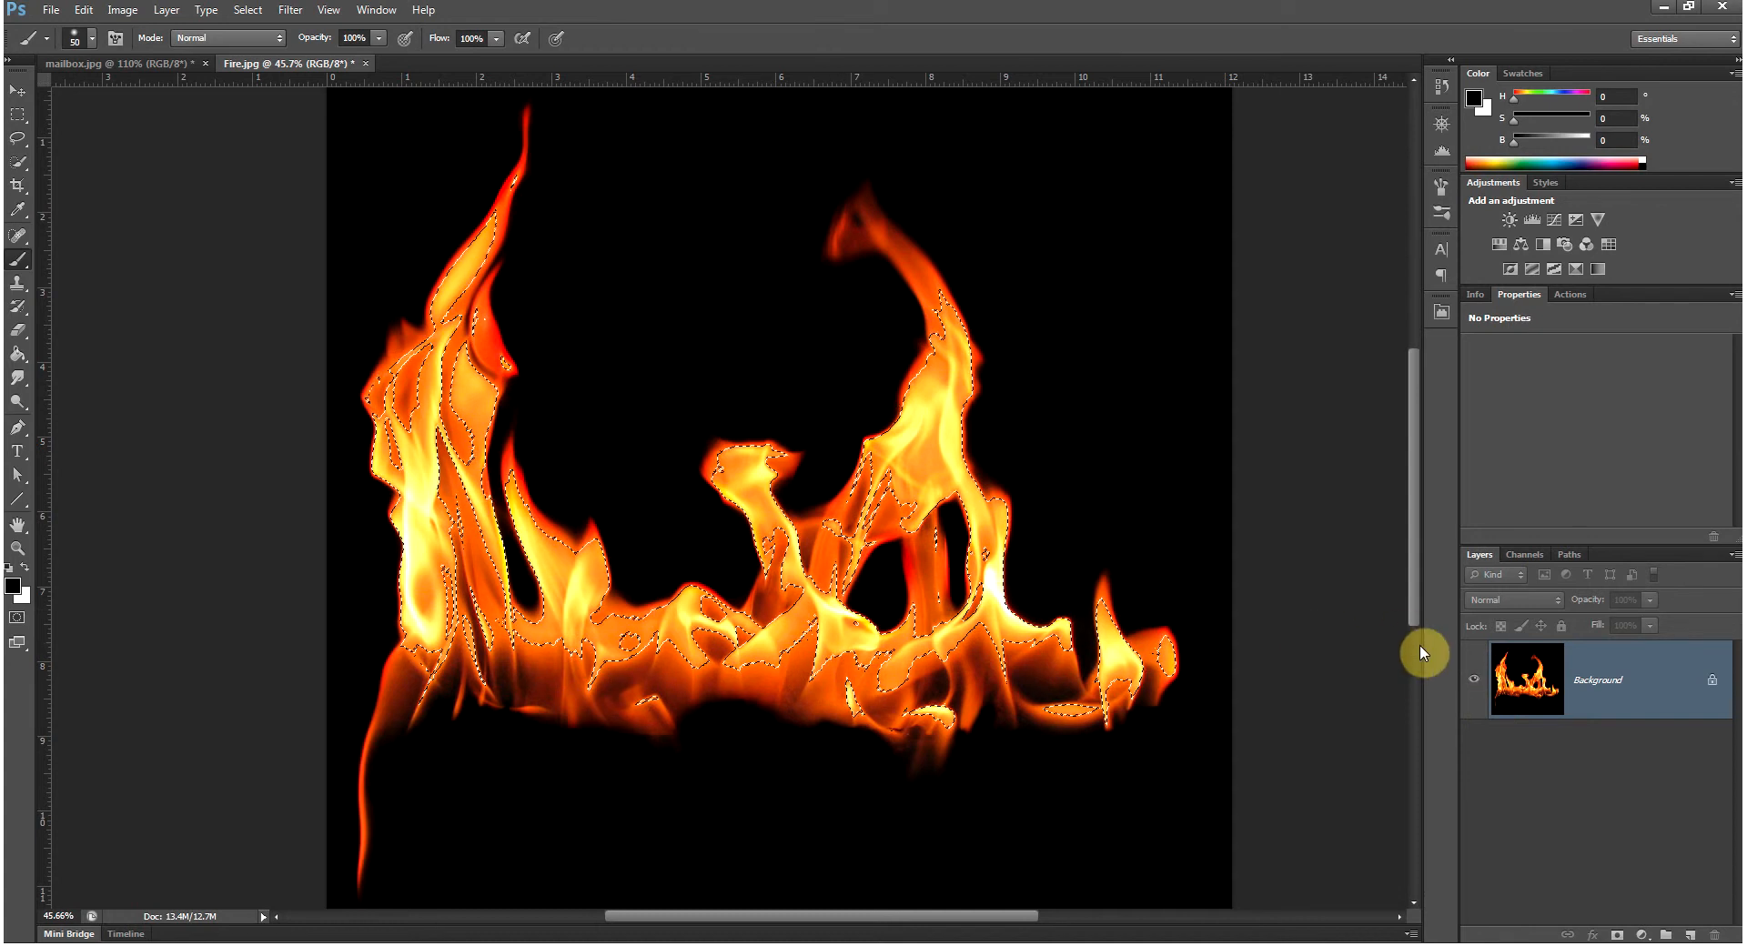
key("ctrl+j")
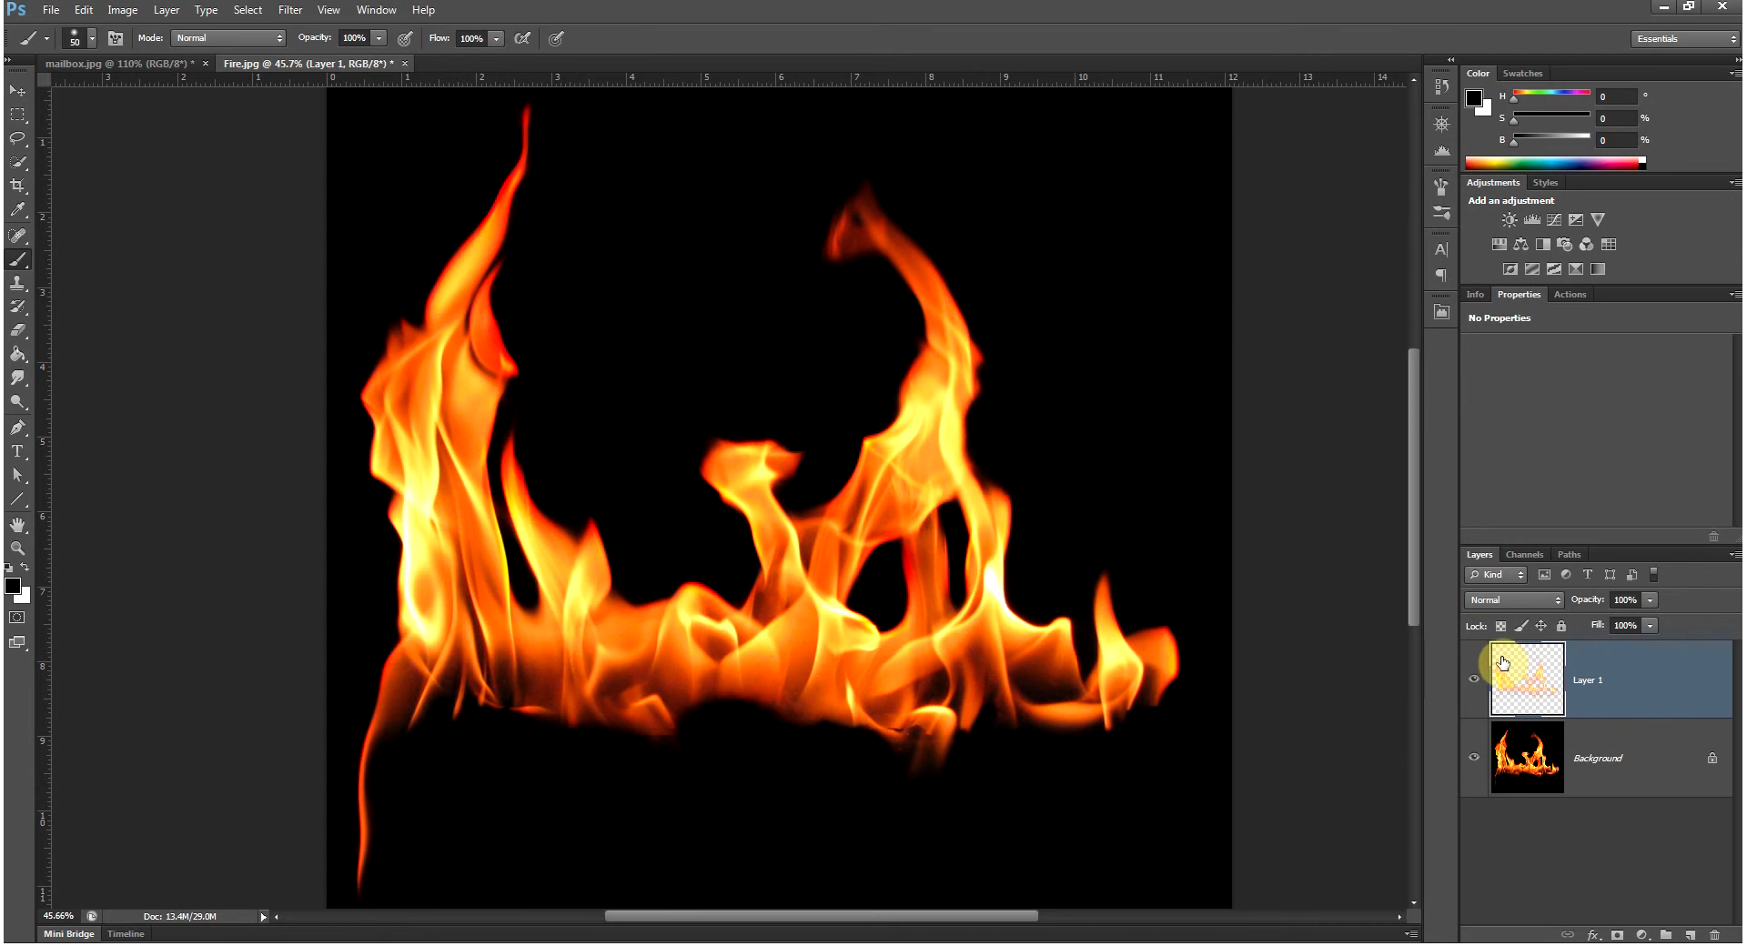
Step: Load the Red channel as a selection and add it as a layer mask to Layer 1
left_click(1475, 761)
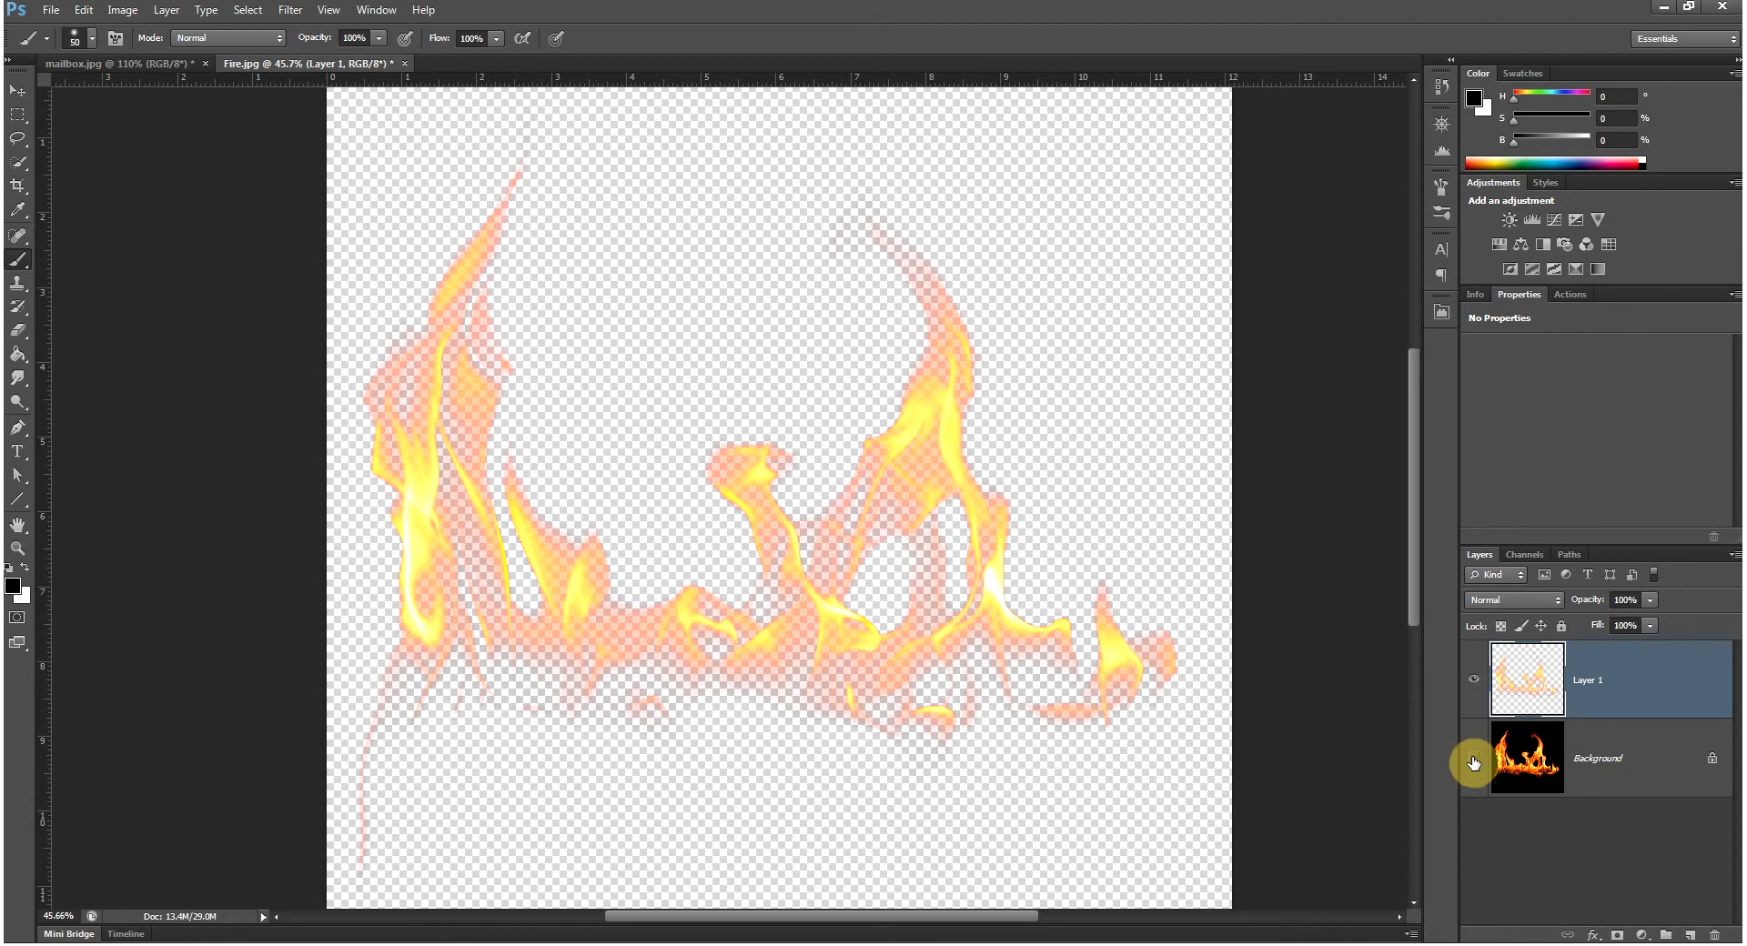
left_click(1474, 758)
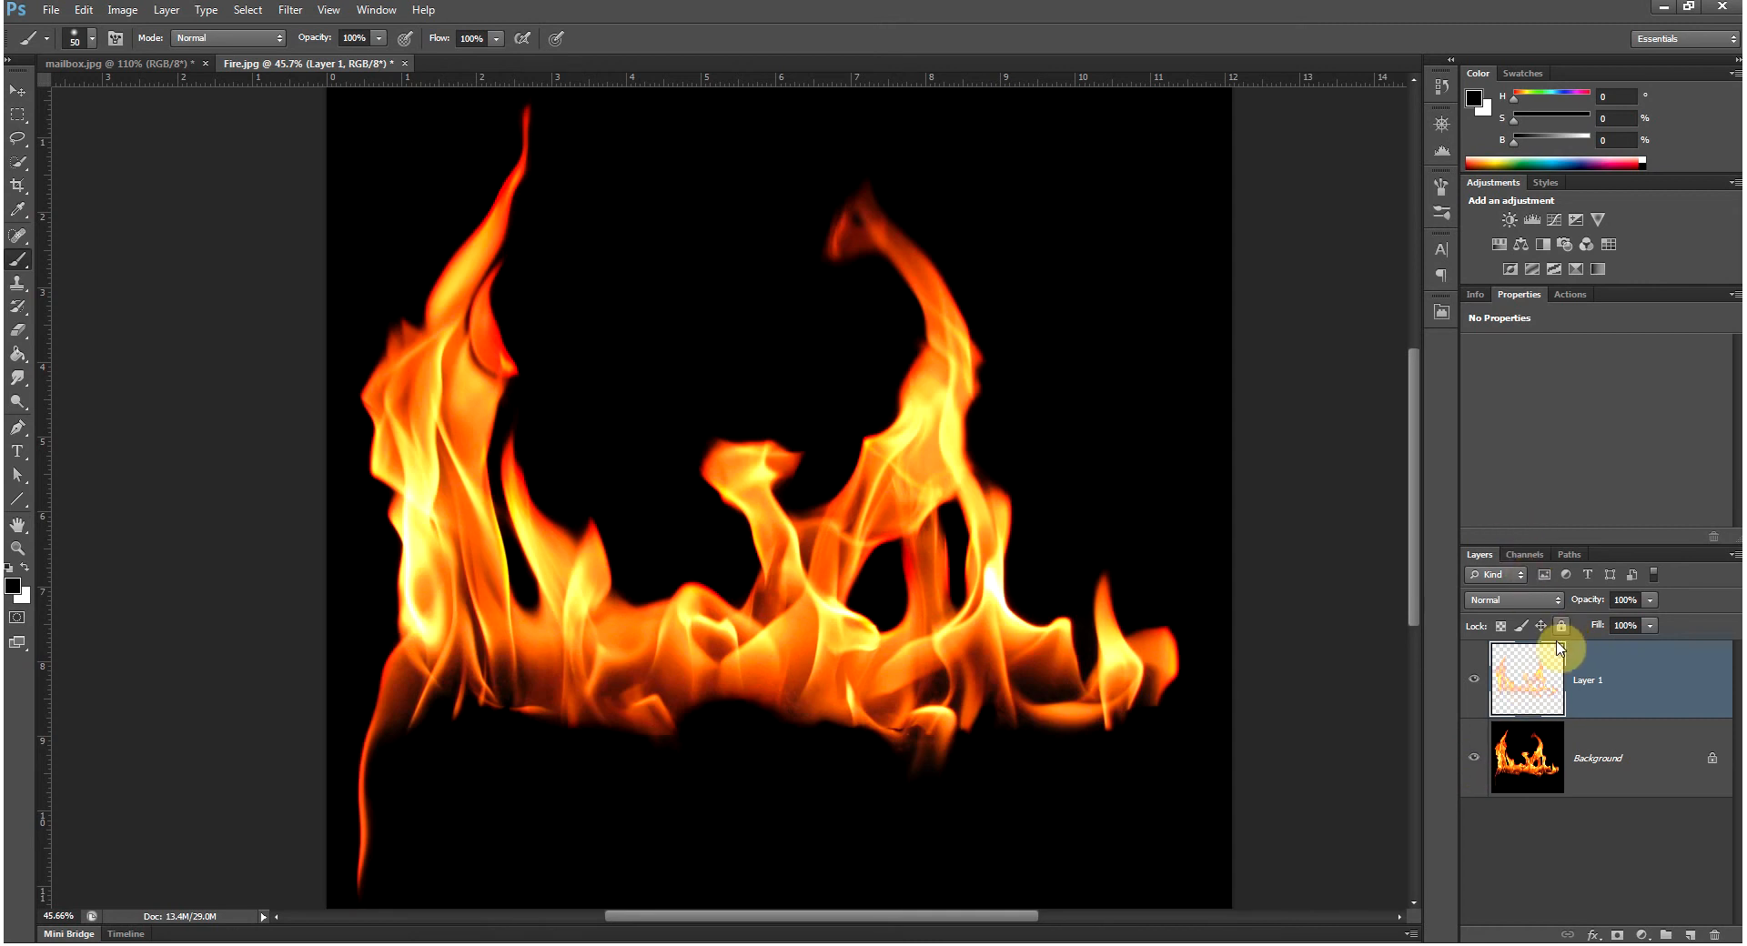
left_click(1524, 555)
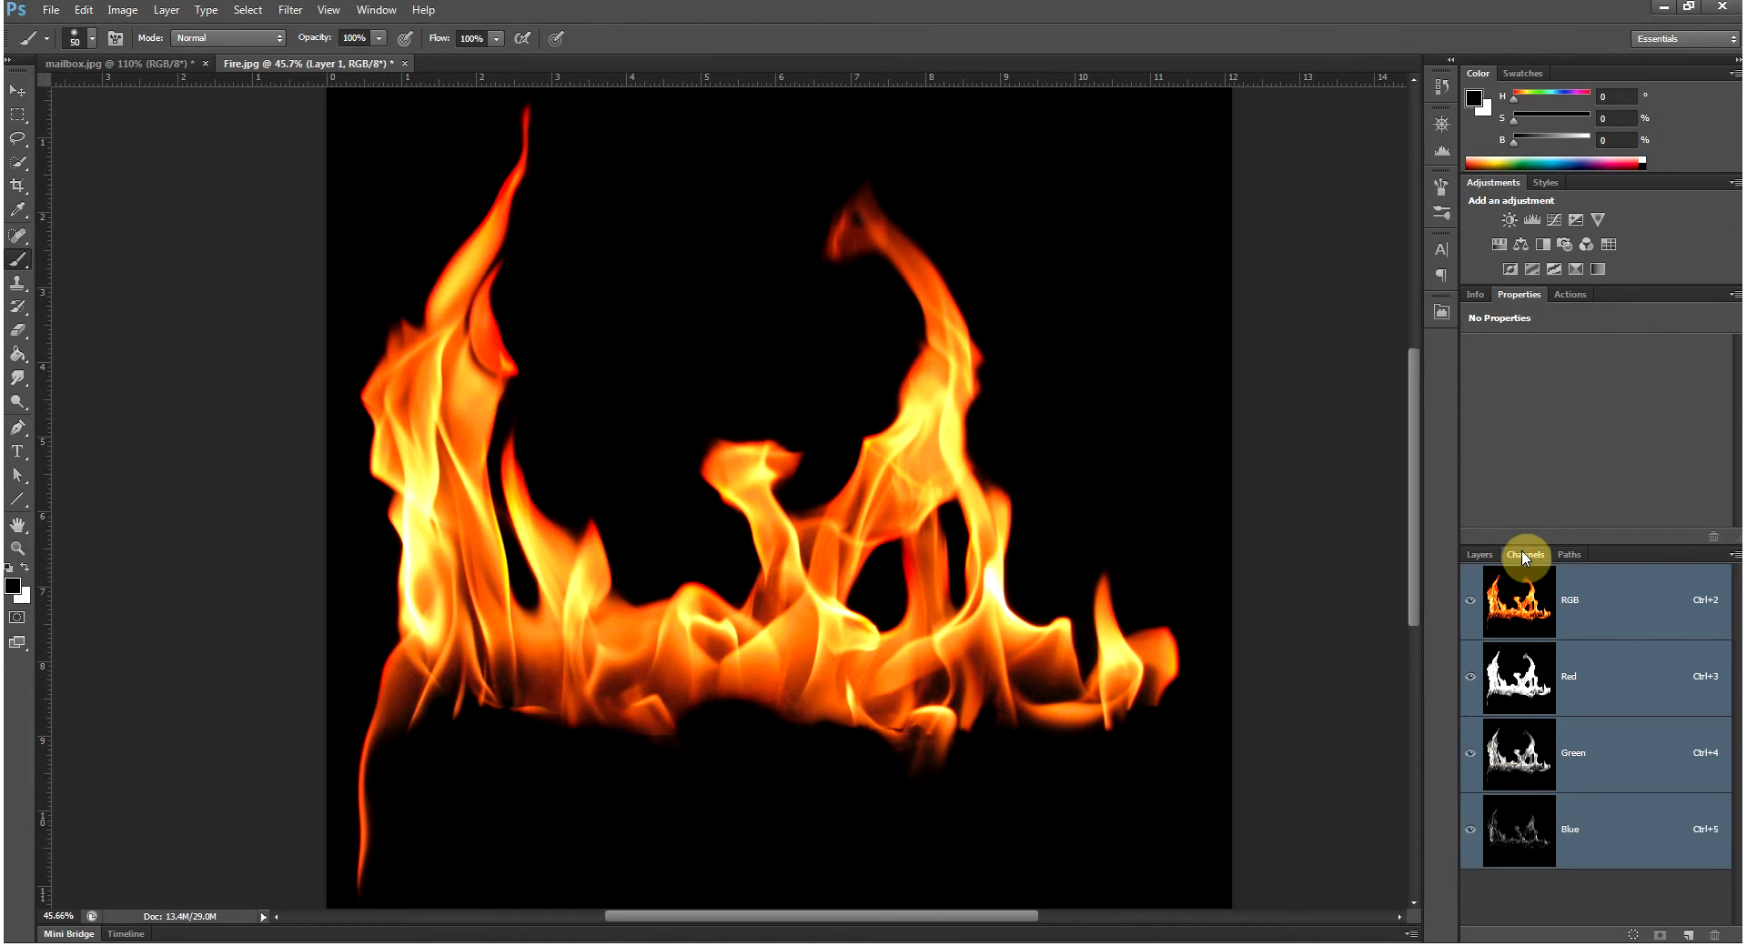
left_click(1536, 676)
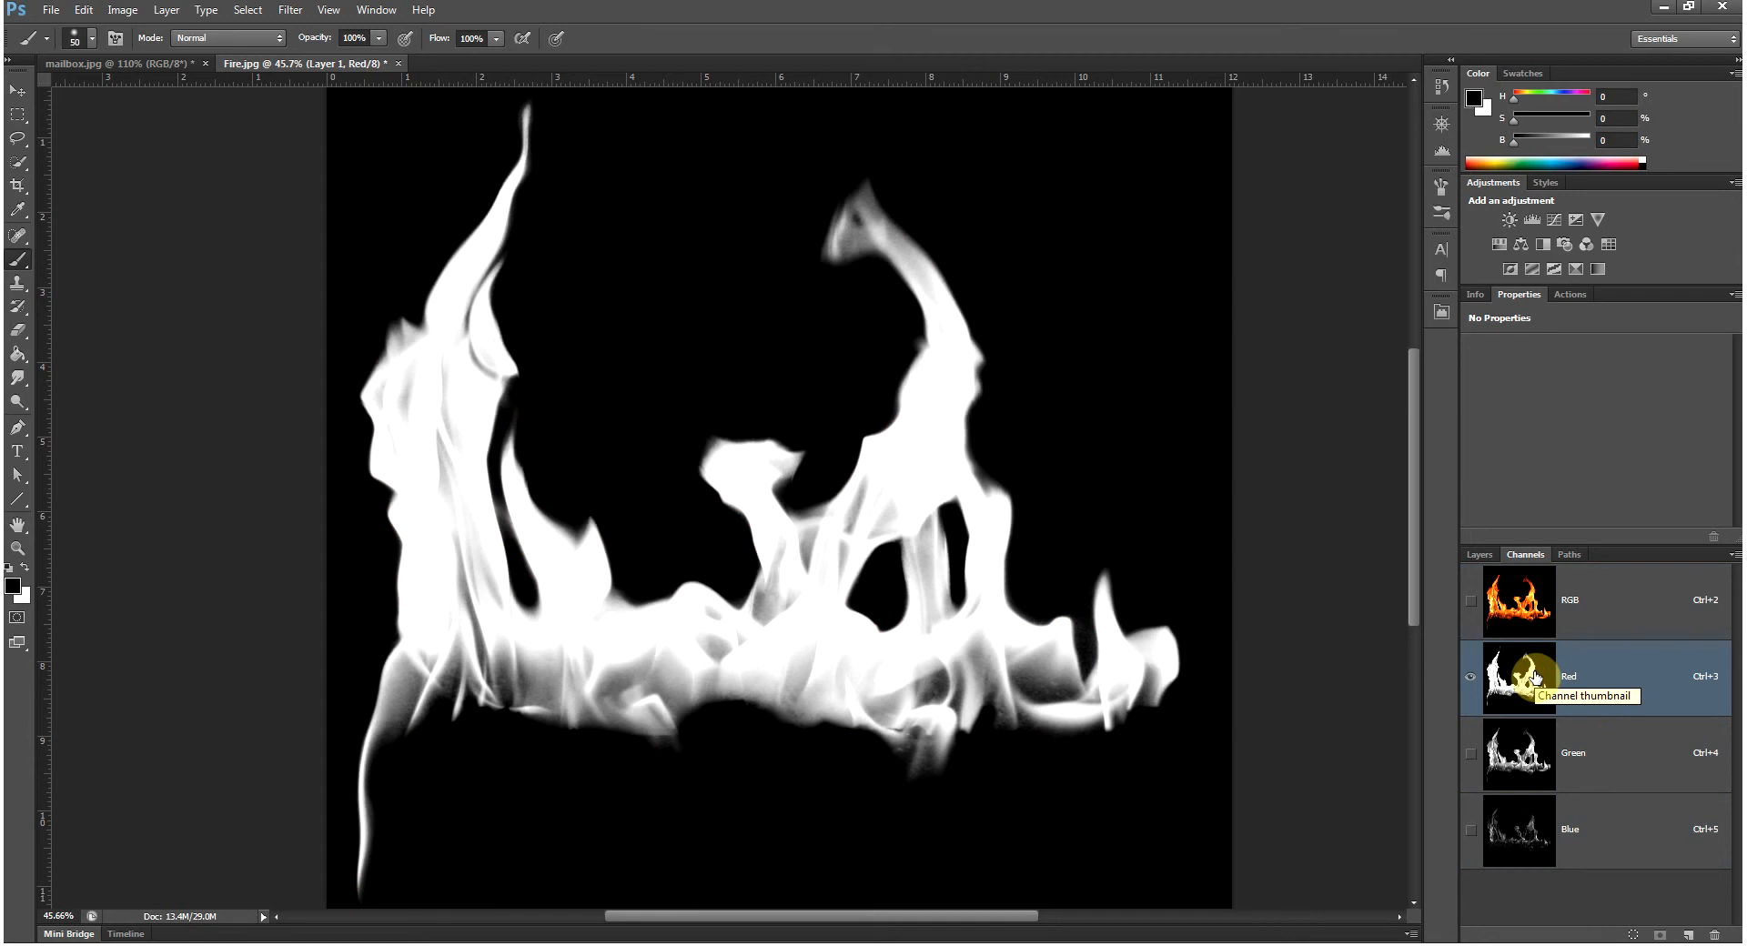
left_click(1536, 682, "ctrl")
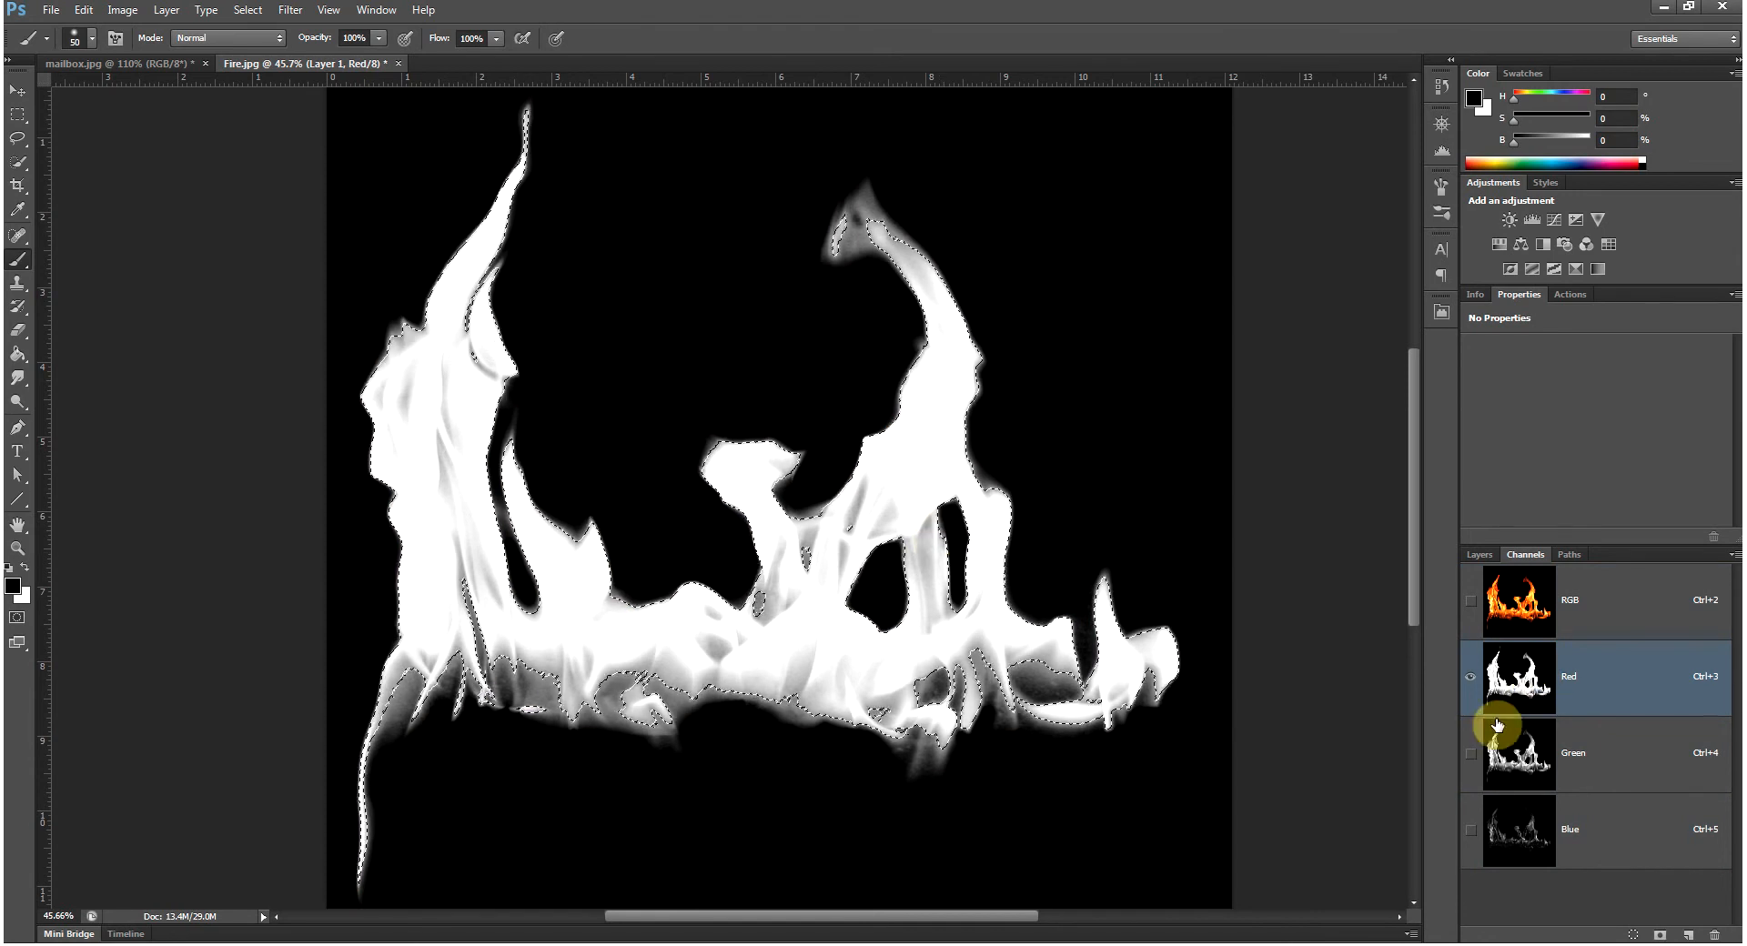
left_click(1517, 598)
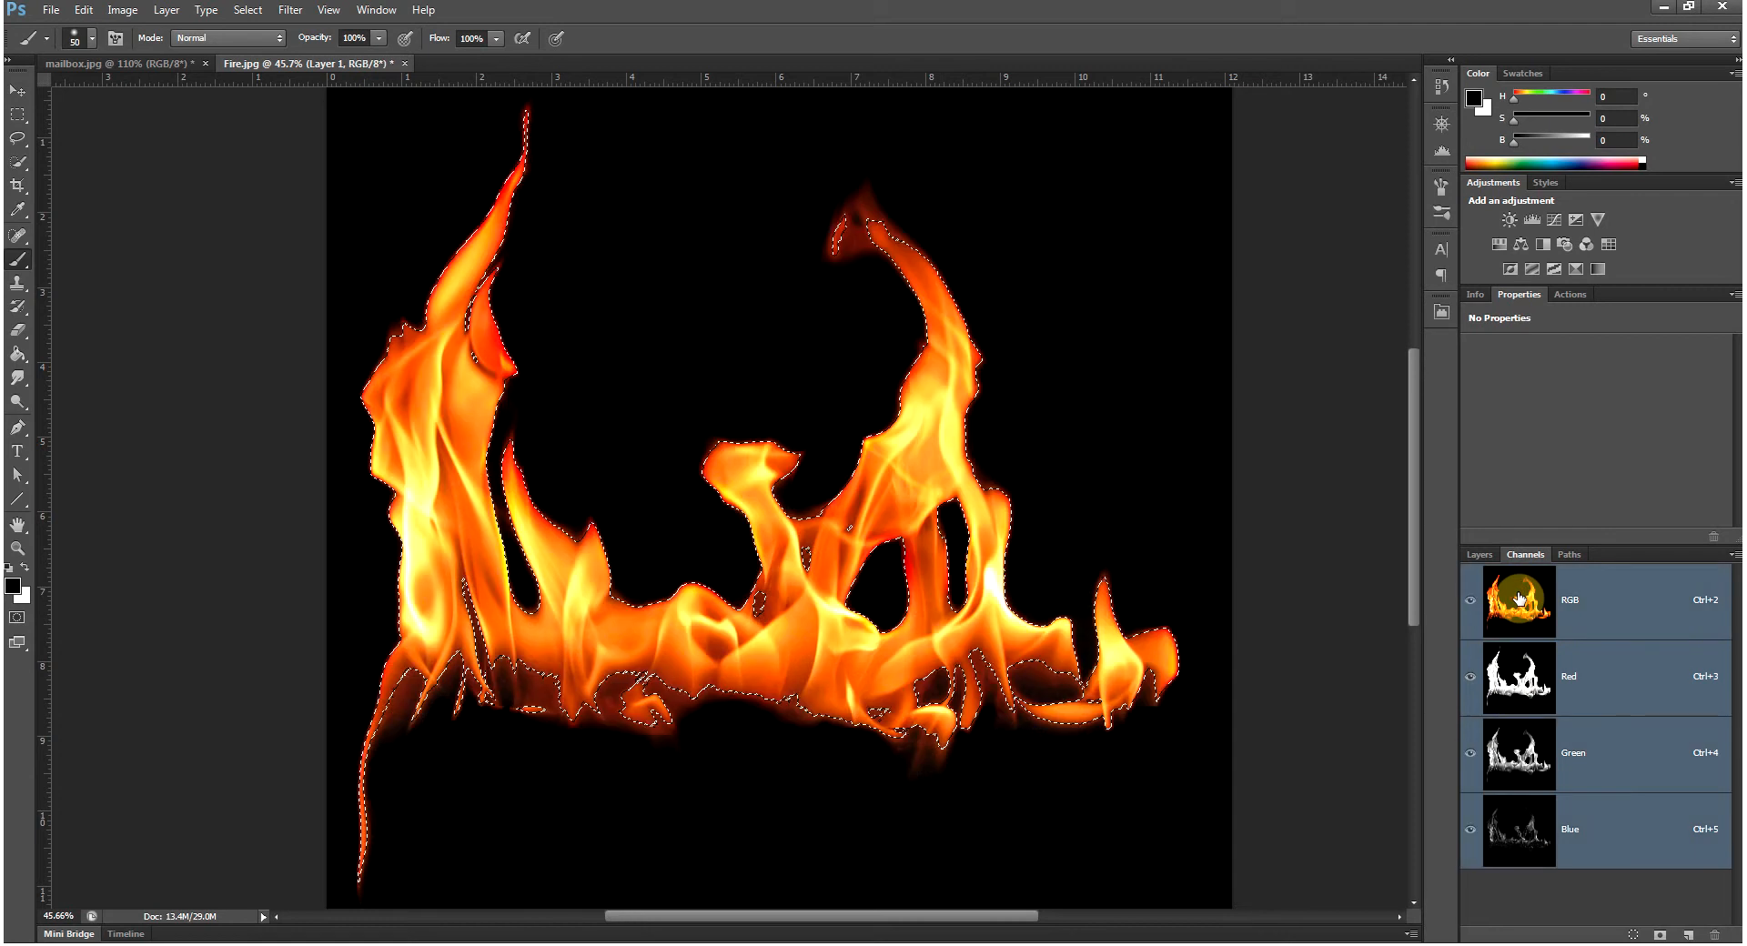
left_click(1476, 556)
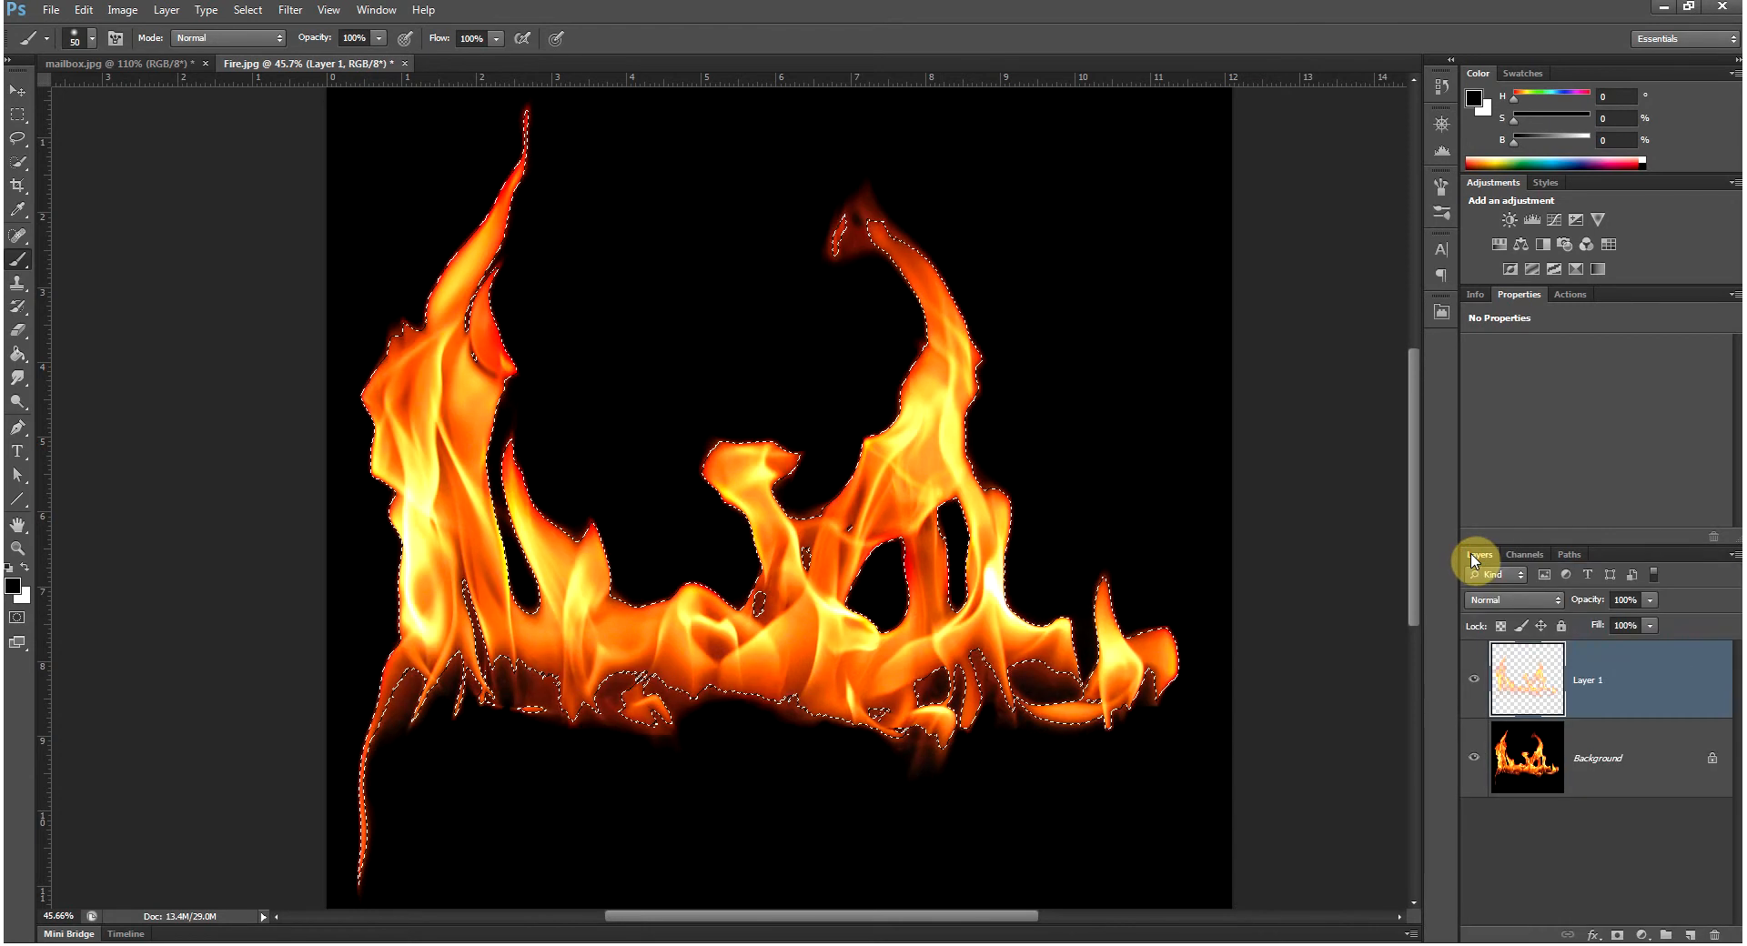
left_click(1618, 935)
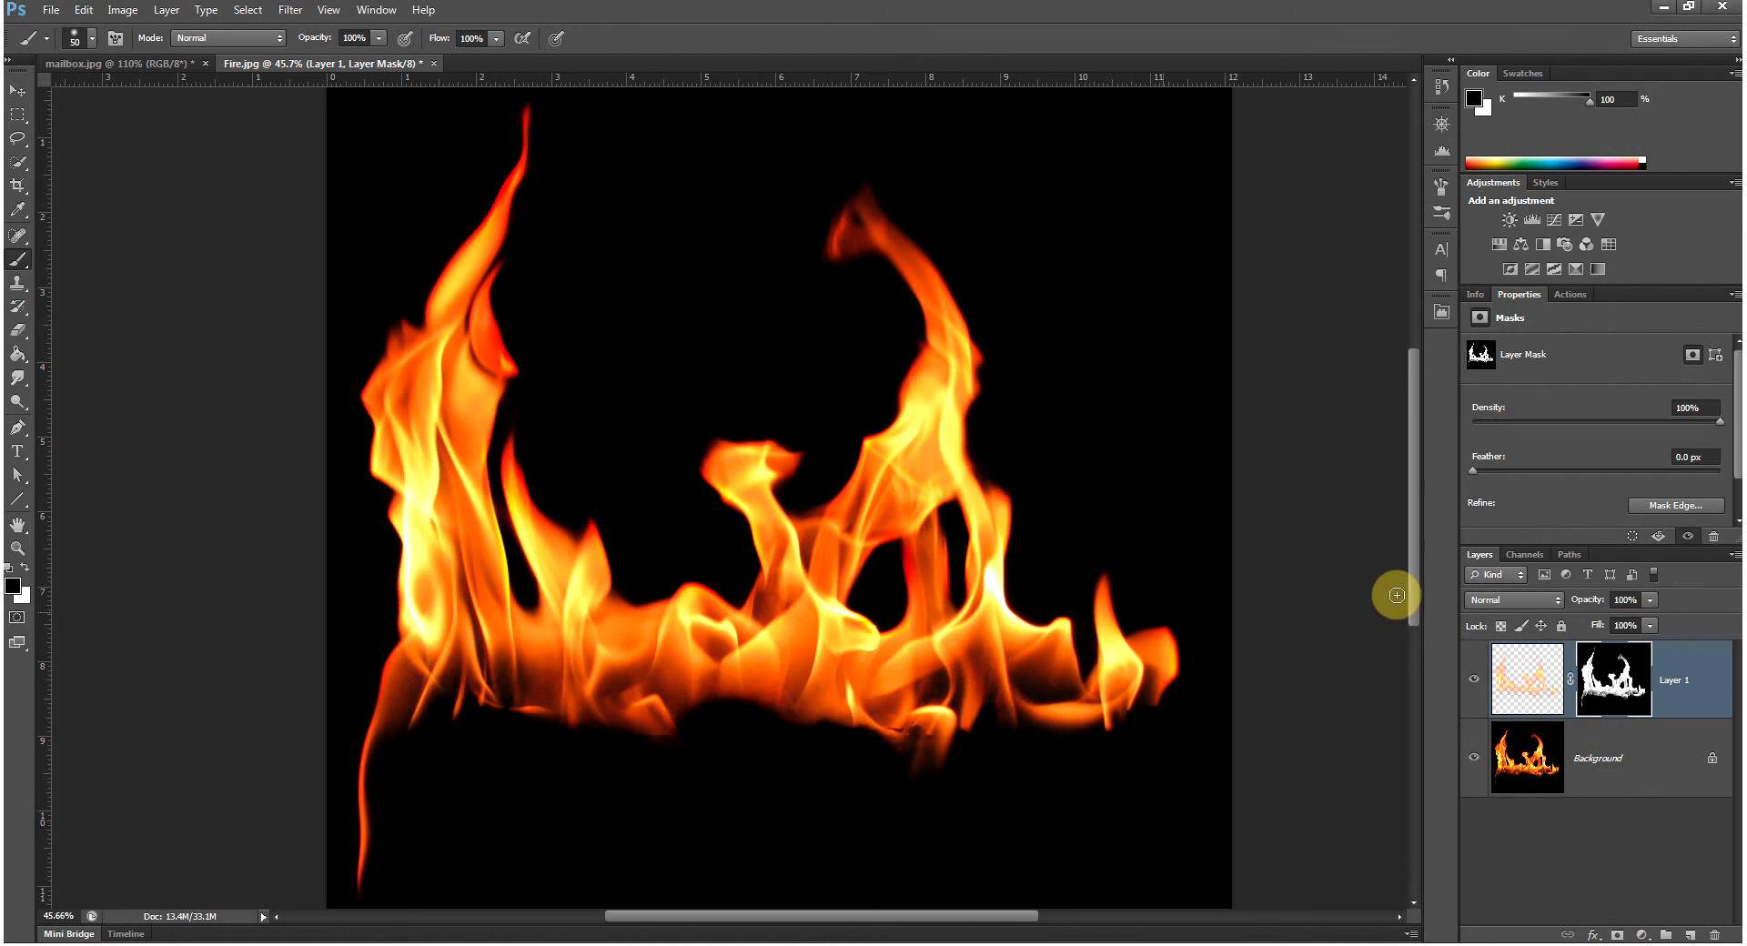
Step: Target the image content of the masked flame layer and copy the layer into the mailbox.jpg document
left_click(1514, 686)
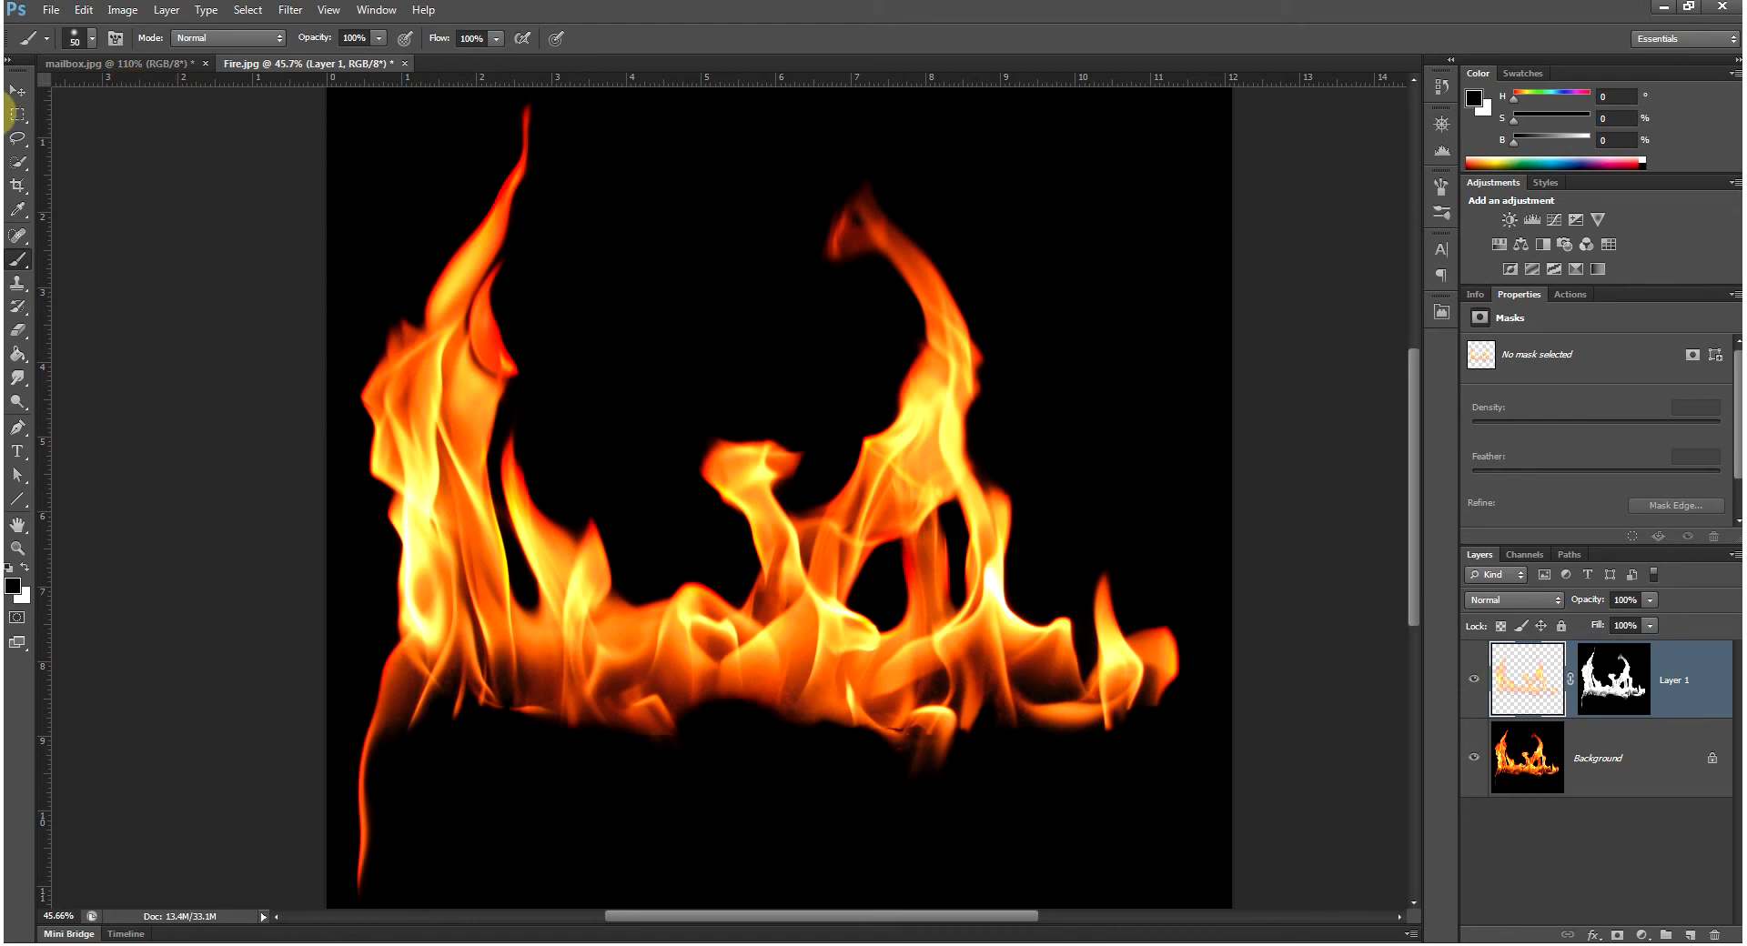
left_click(16, 94)
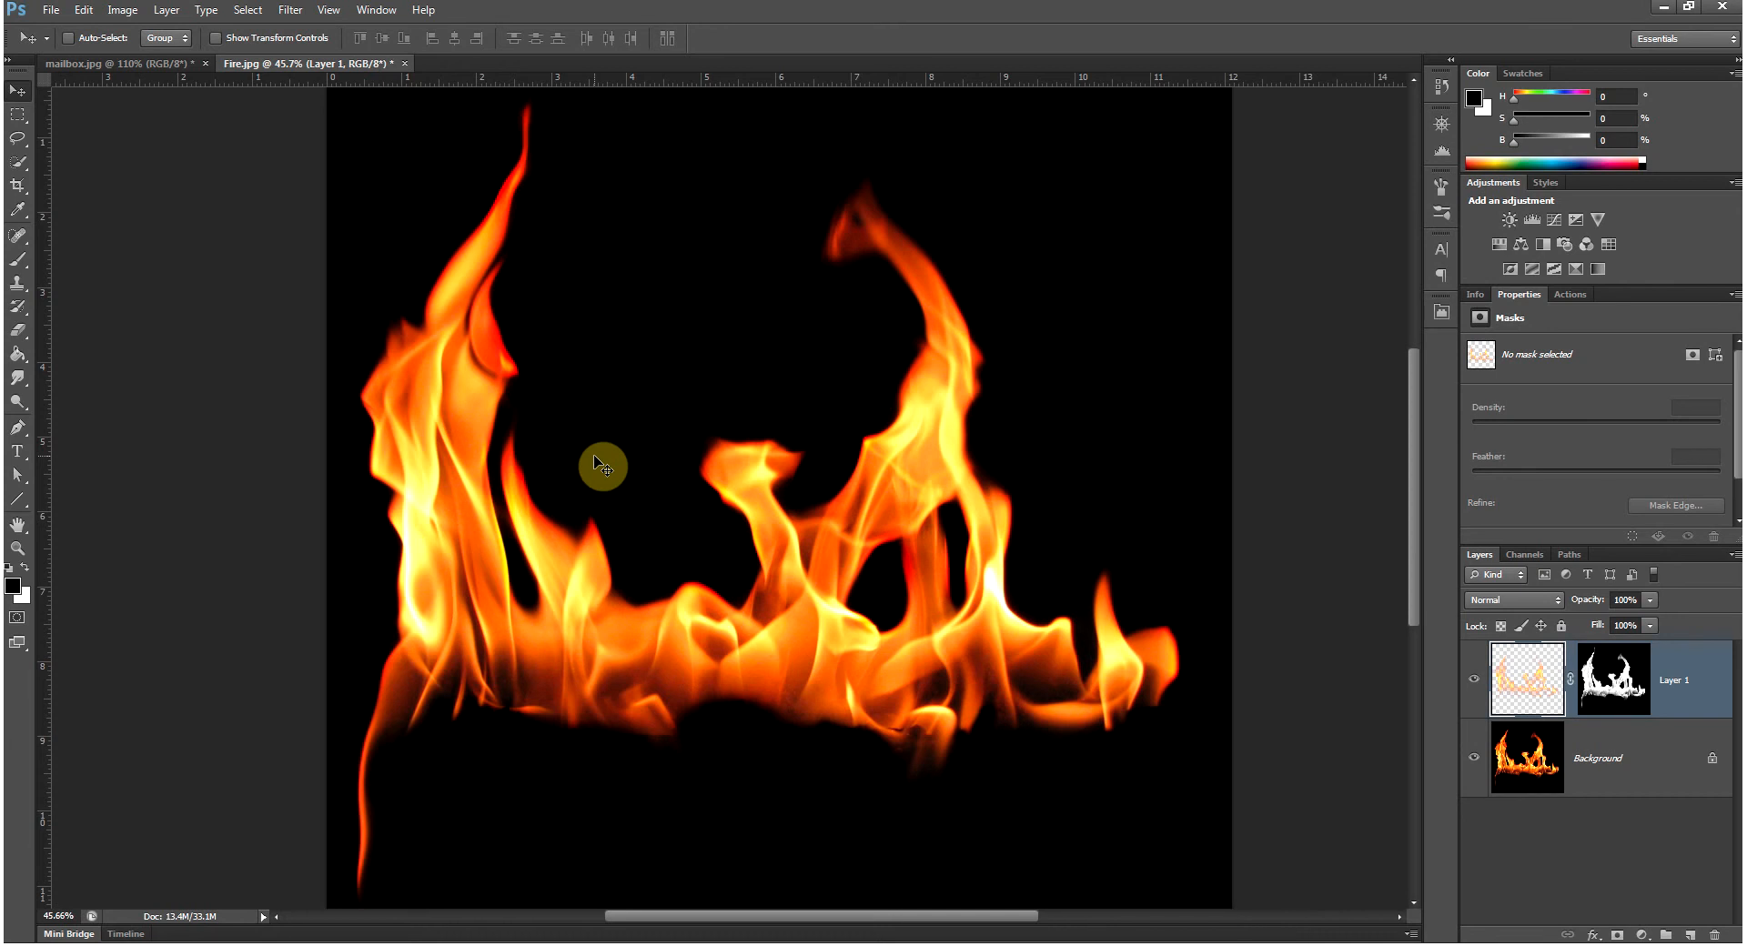
left_click_drag(393, 188, 503, 389)
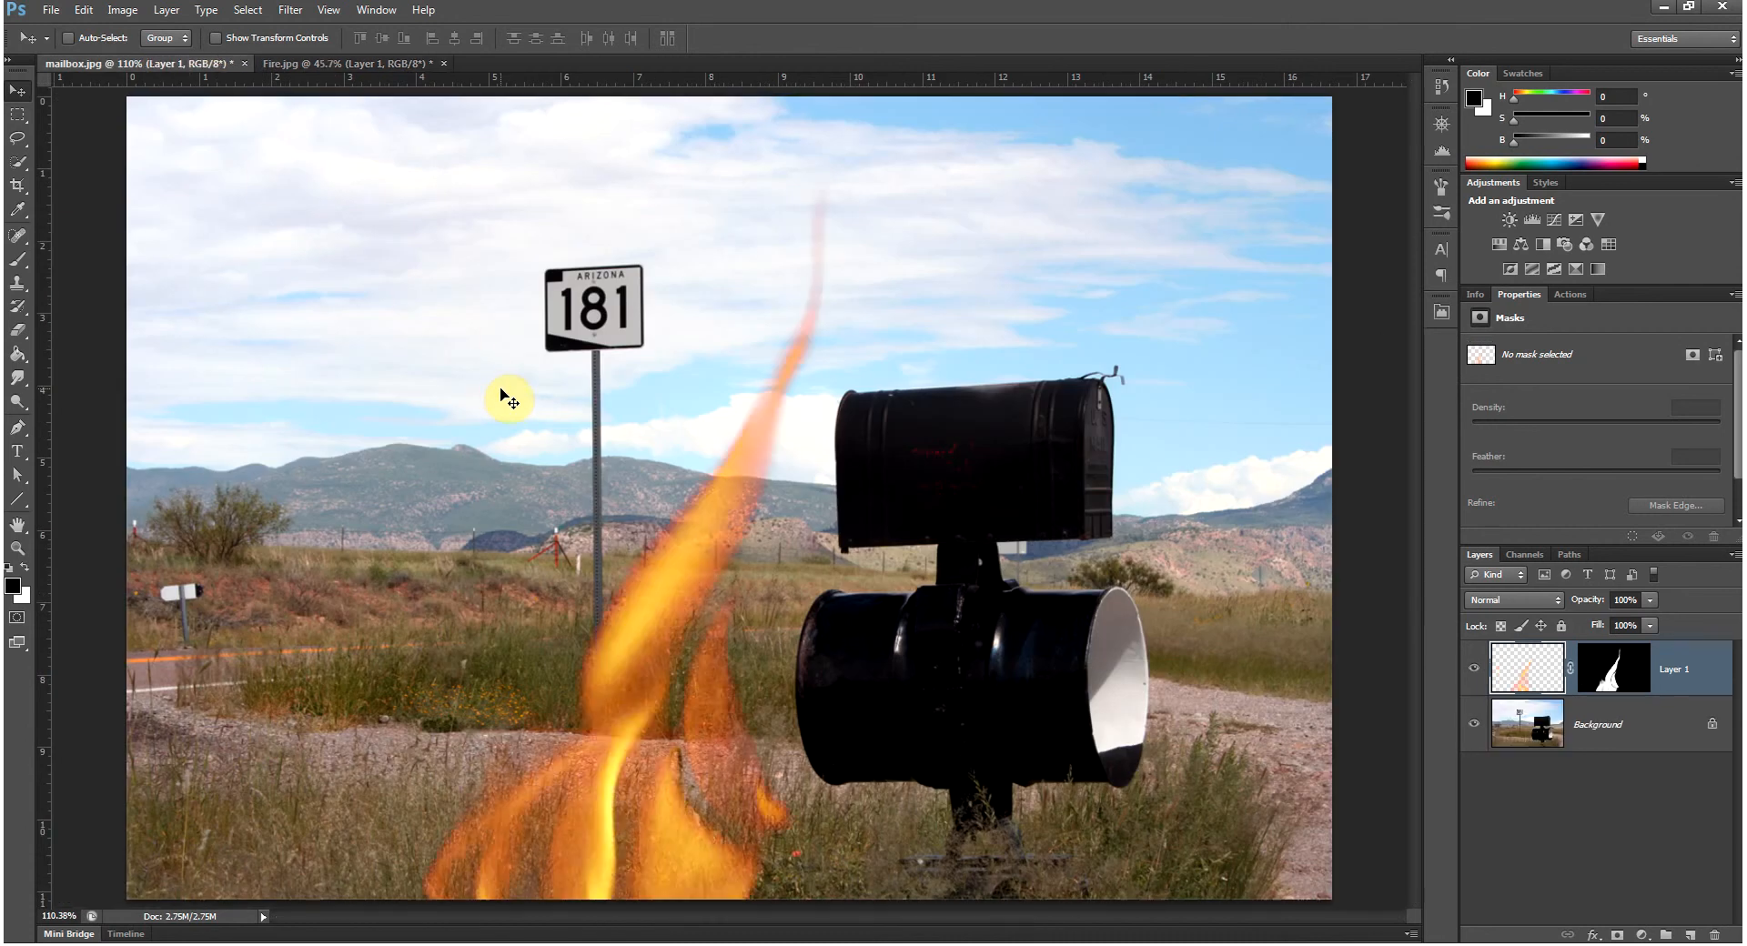
Step: Scale the flame layer proportionally to about 14.5% and place it along the top of the upper mailbox
key("ctrl+space")
left_click_drag(936, 347, 882, 394)
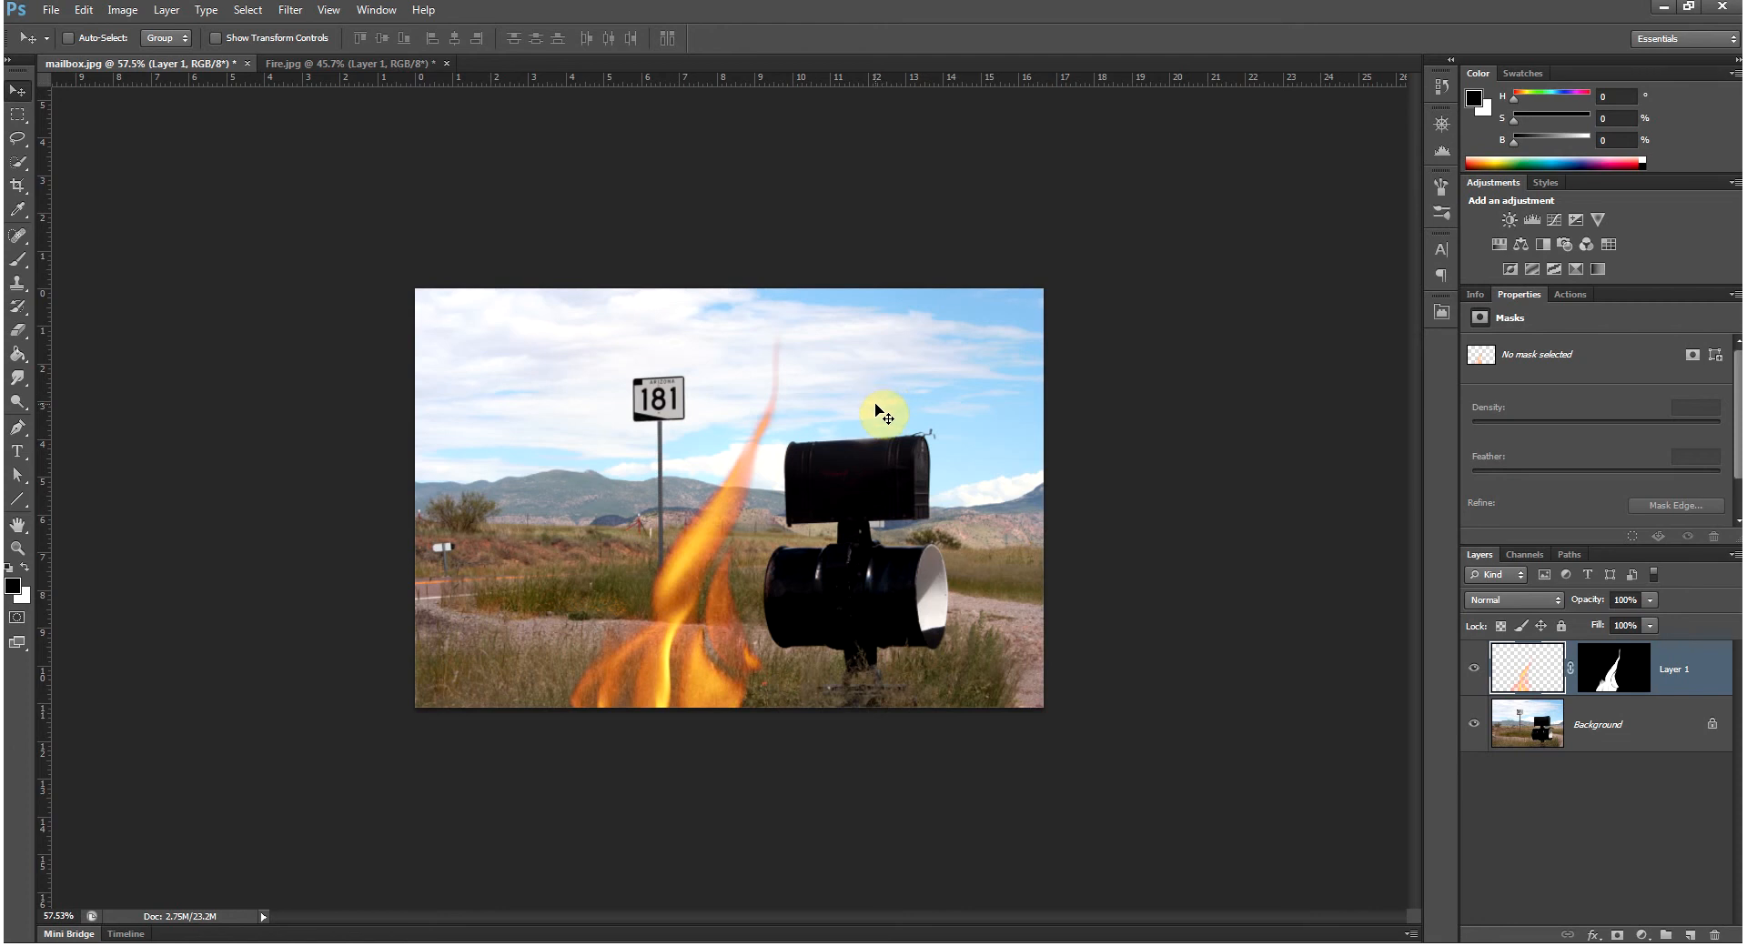
key("ctrl+t")
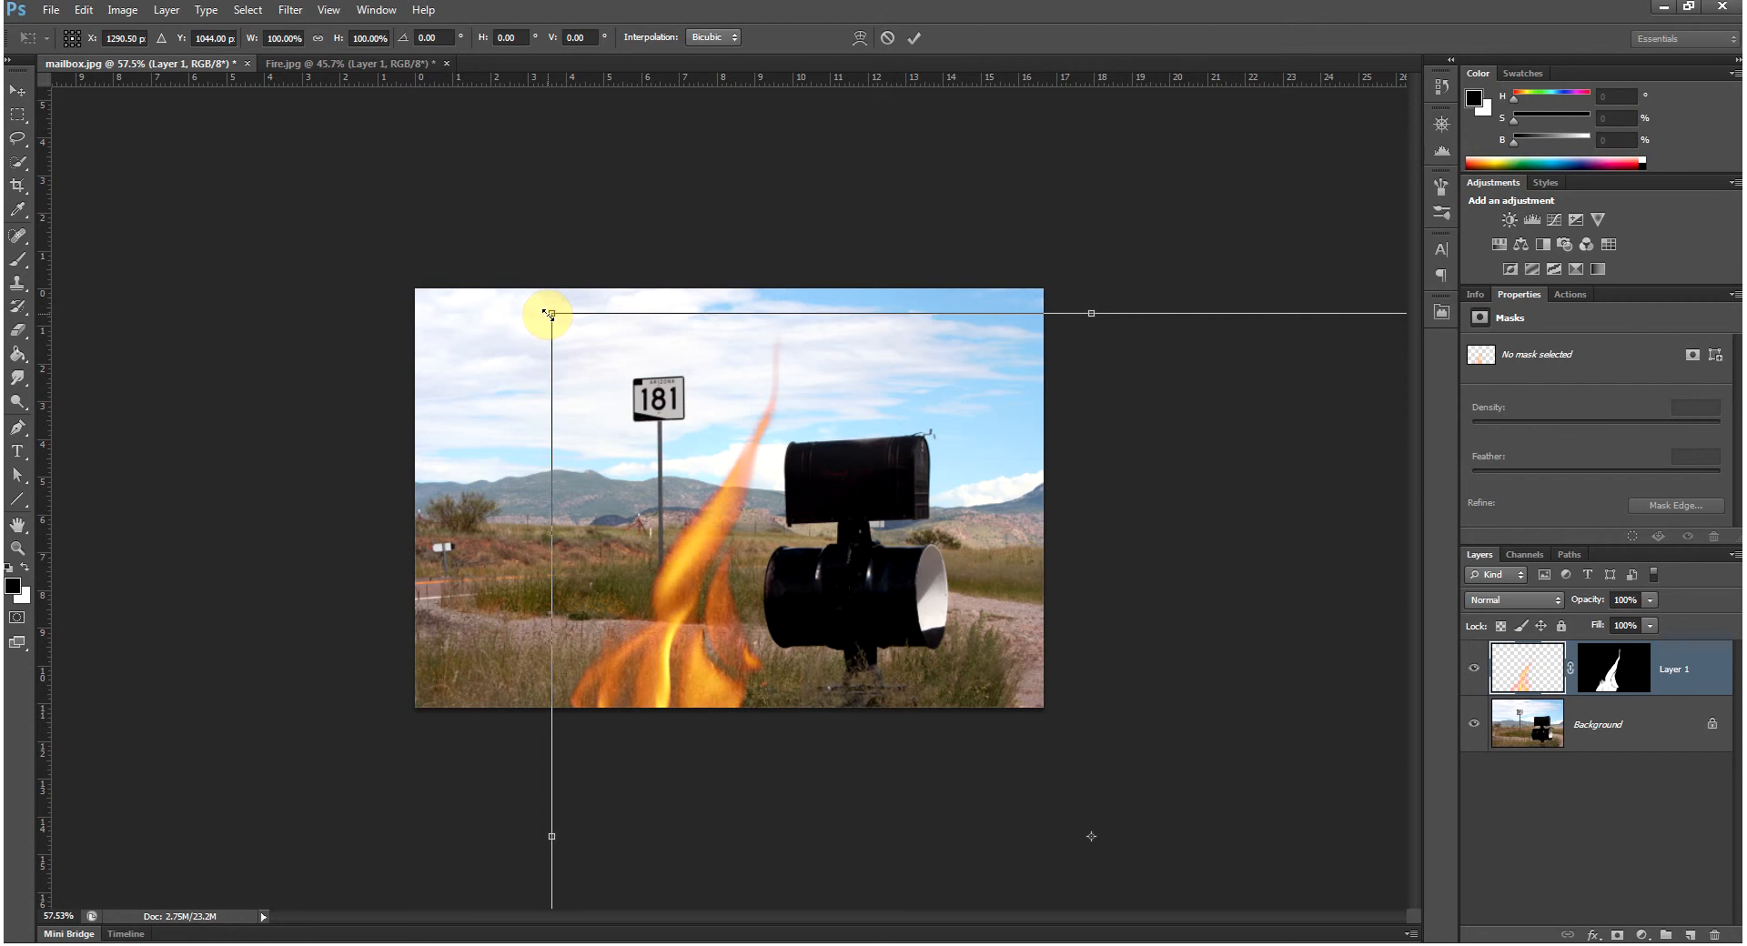
left_click_drag(548, 313, 388, 192)
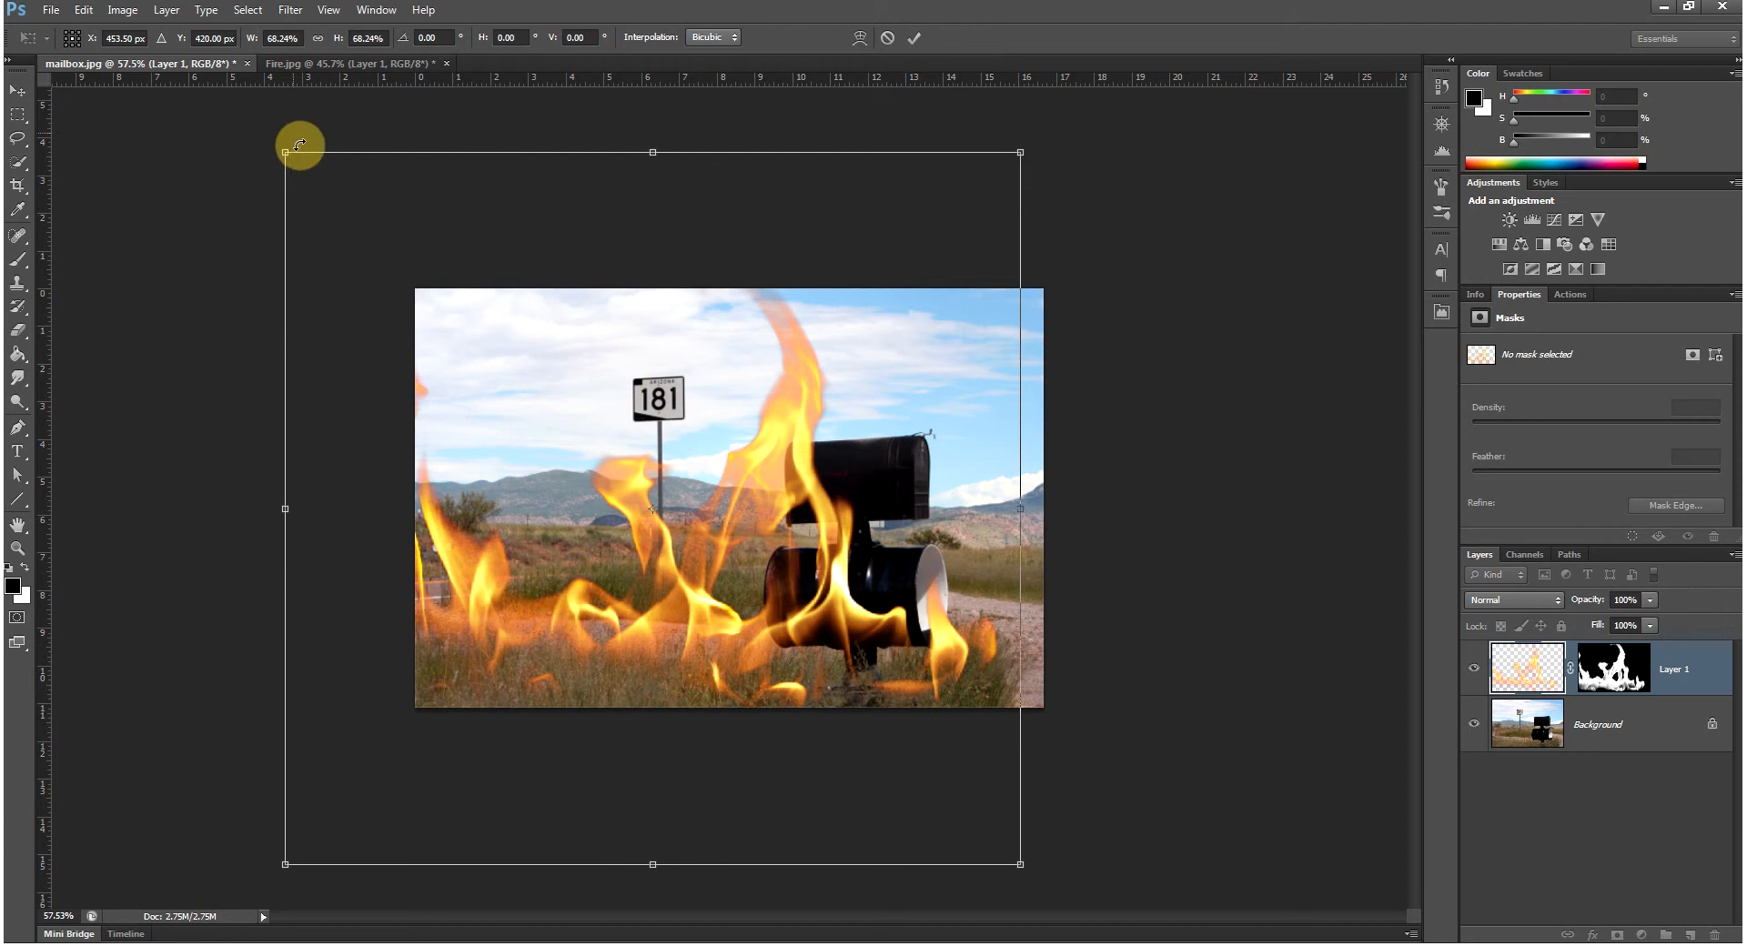
left_click_drag(292, 153, 753, 513)
left_click_drag(918, 678, 896, 423)
left_click_drag(680, 304, 802, 414)
left_click_drag(893, 528, 869, 432)
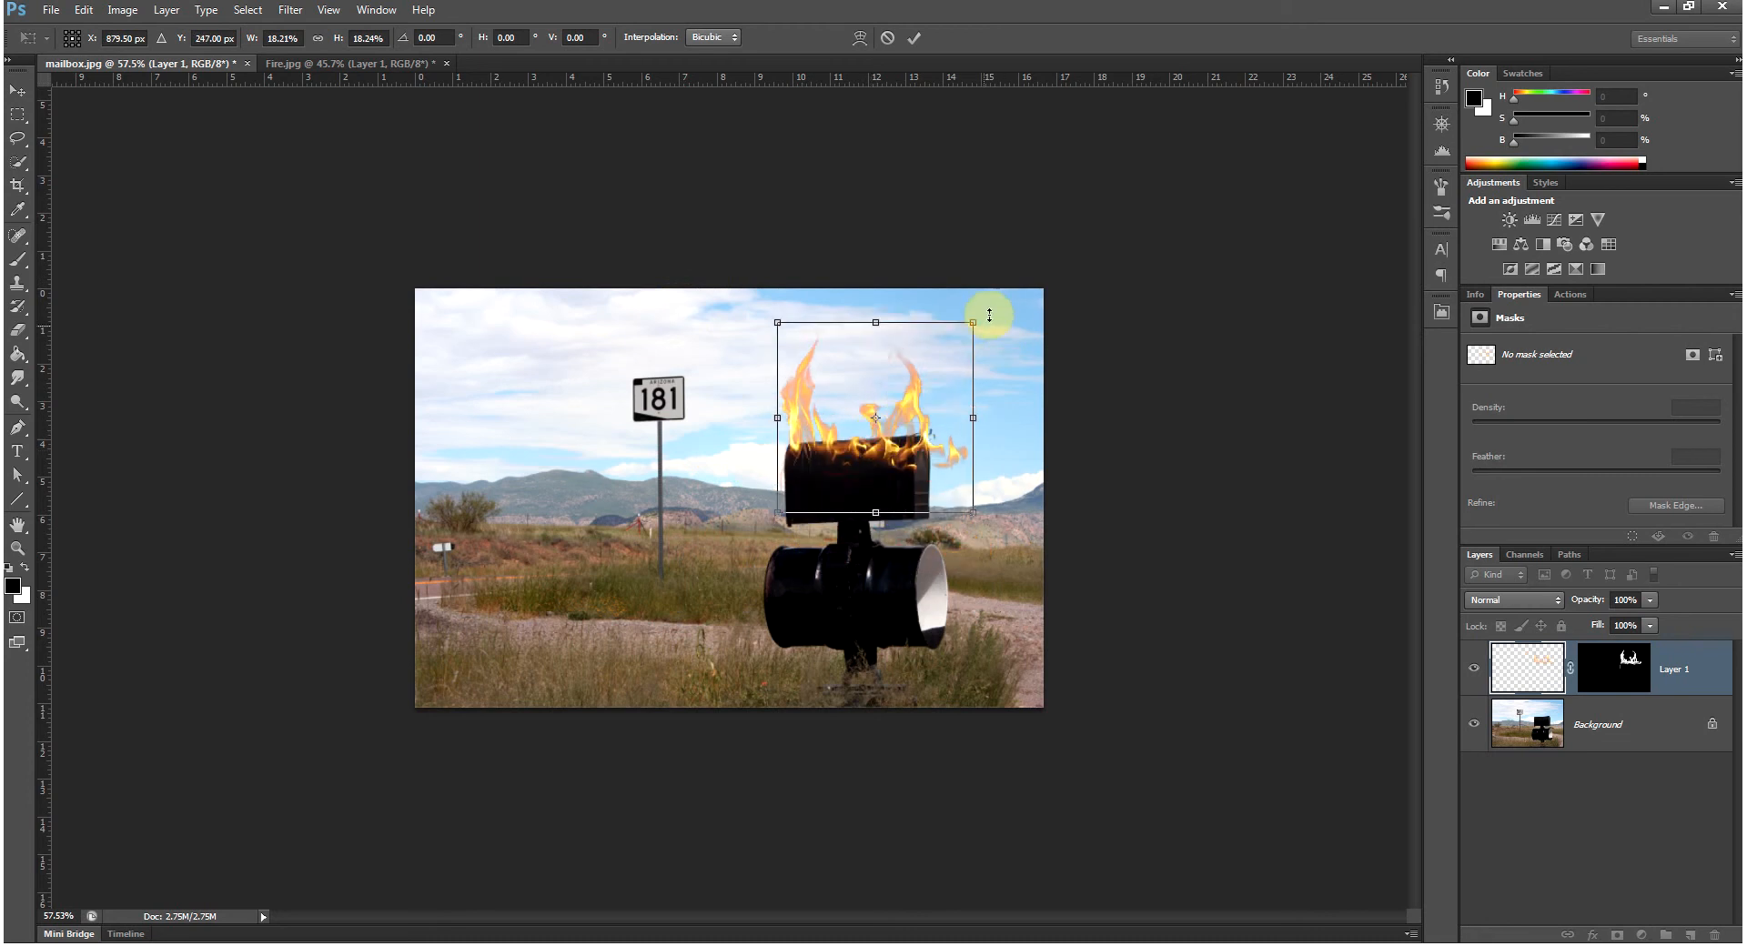
left_click_drag(975, 318, 933, 362)
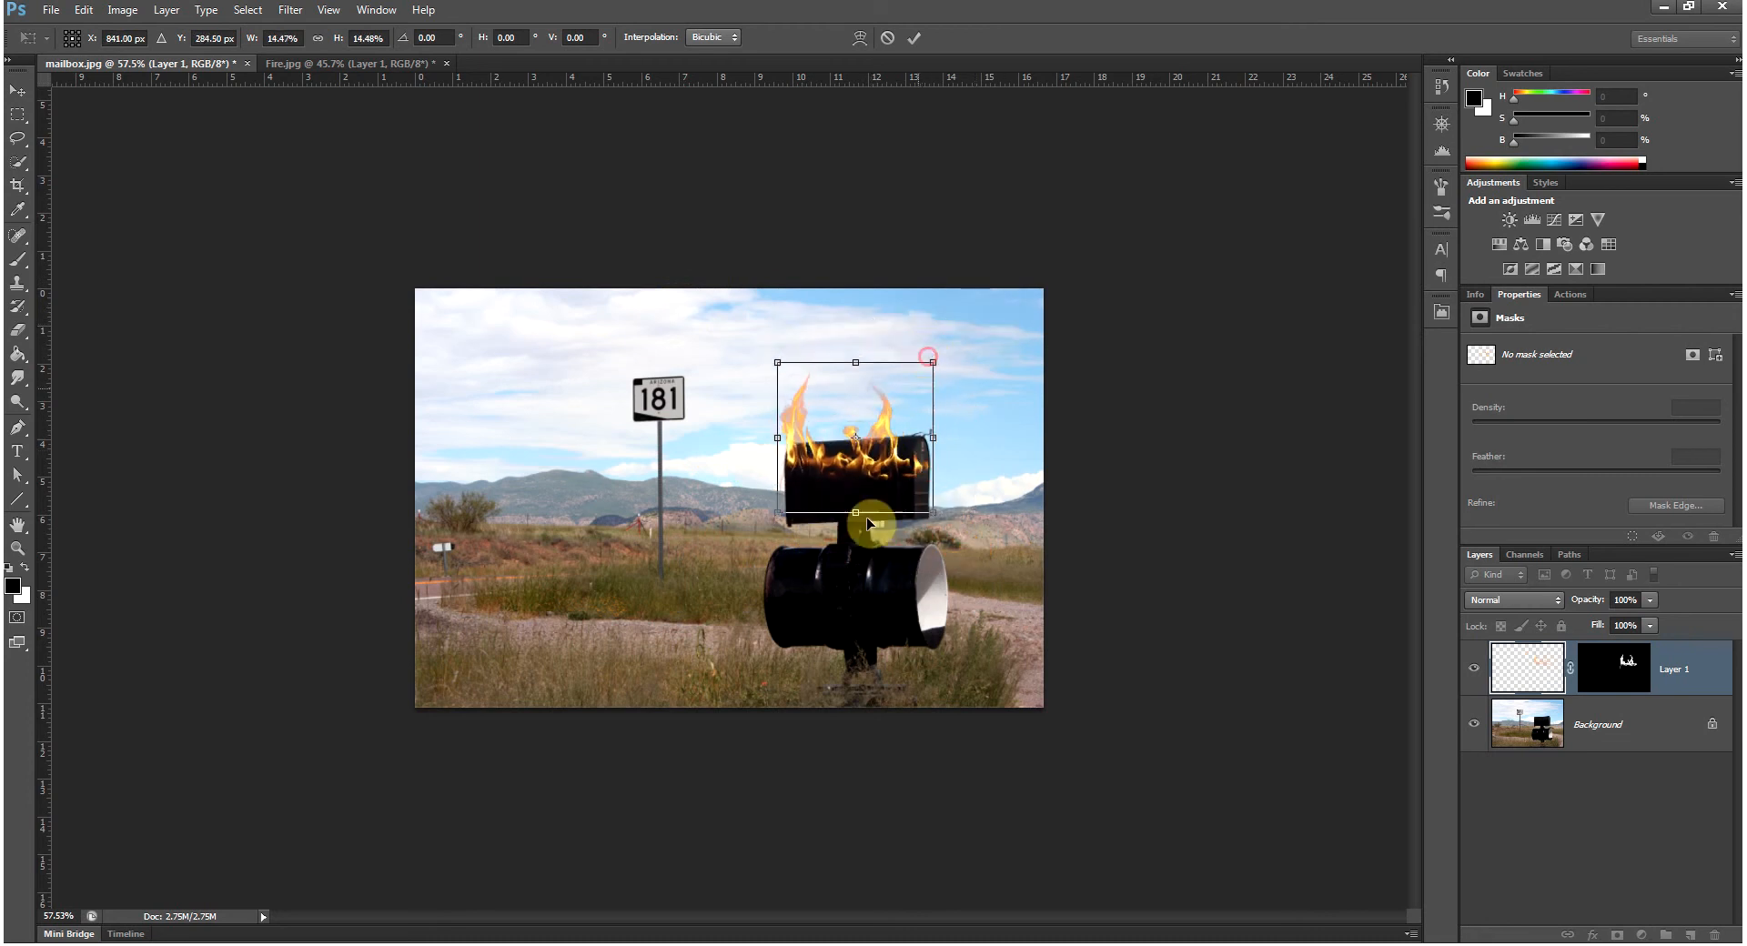
left_click_drag(863, 512, 884, 320)
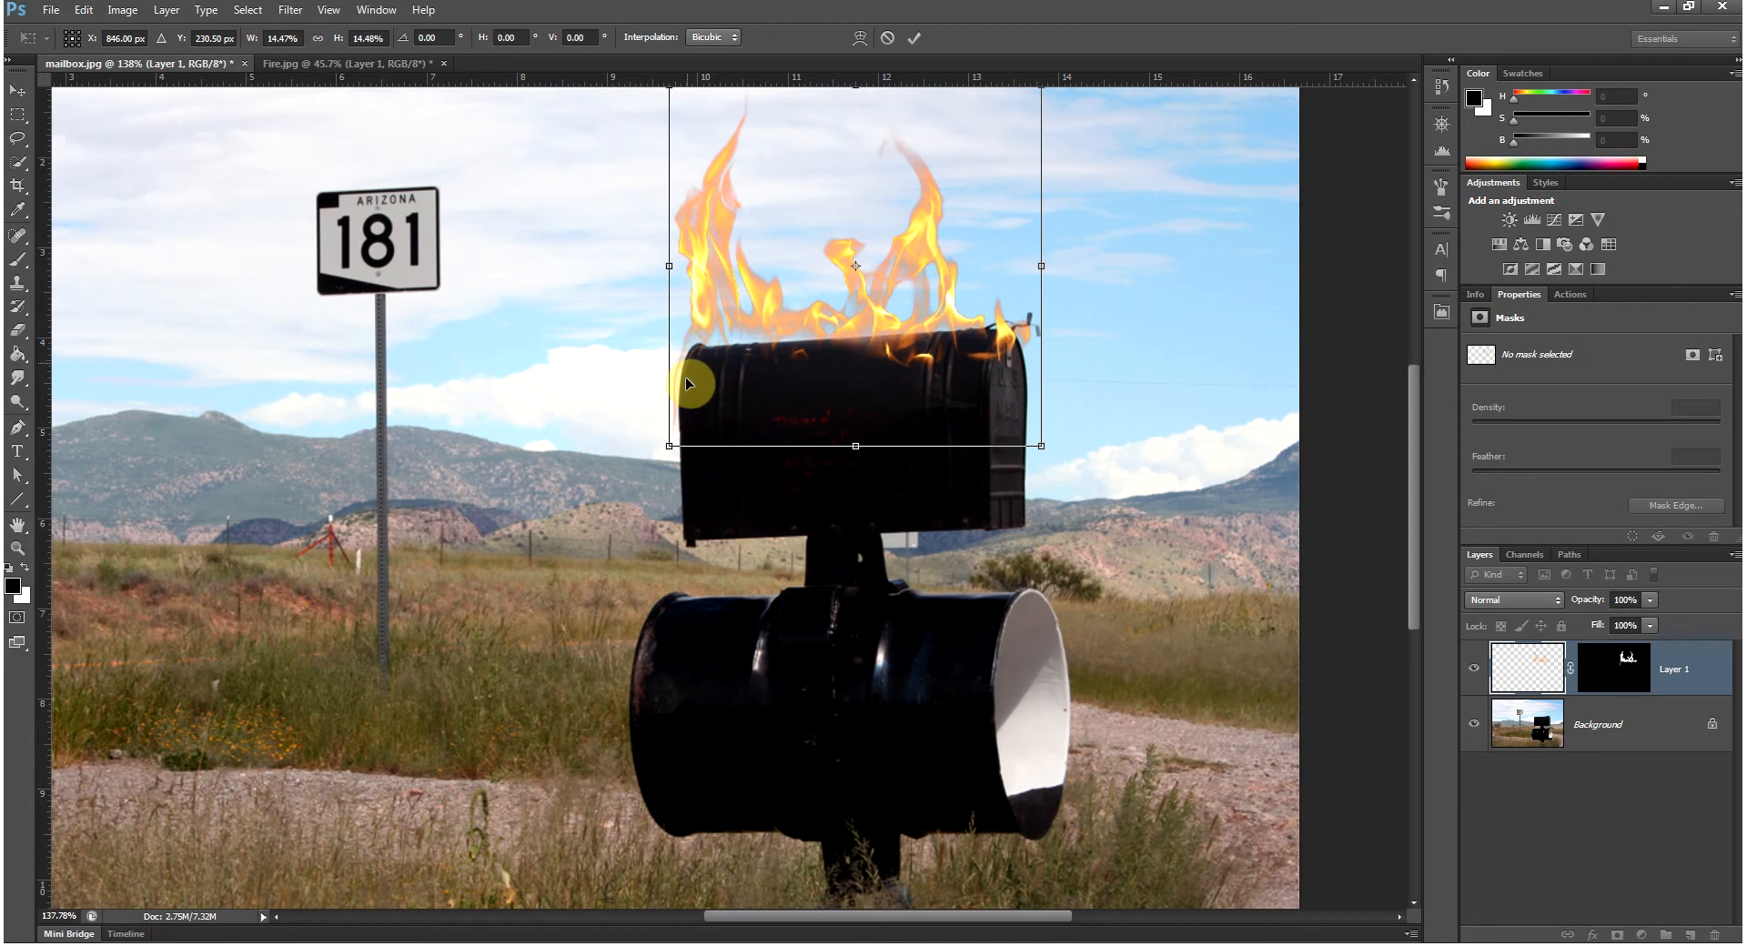
Step: Rotate the flames by about -3.3° to match the mailbox's slope and seat their base on its top edge
left_click_drag(772, 351, 772, 315)
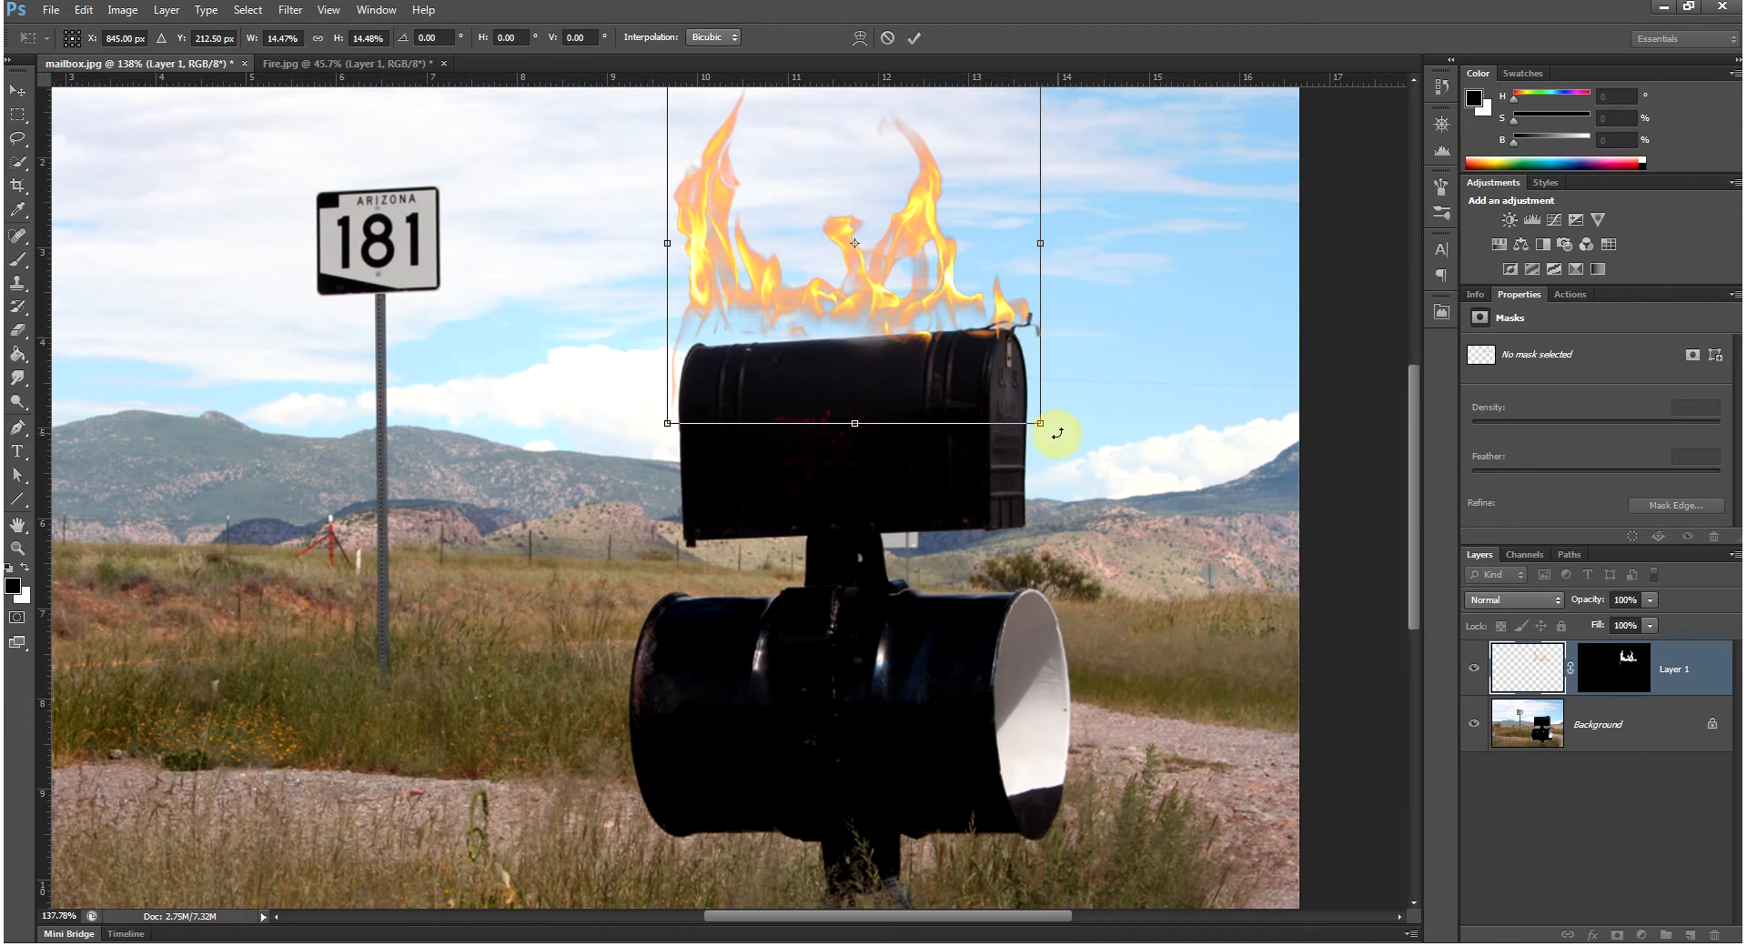
left_click_drag(1061, 426, 1061, 413)
left_click_drag(880, 326, 881, 359)
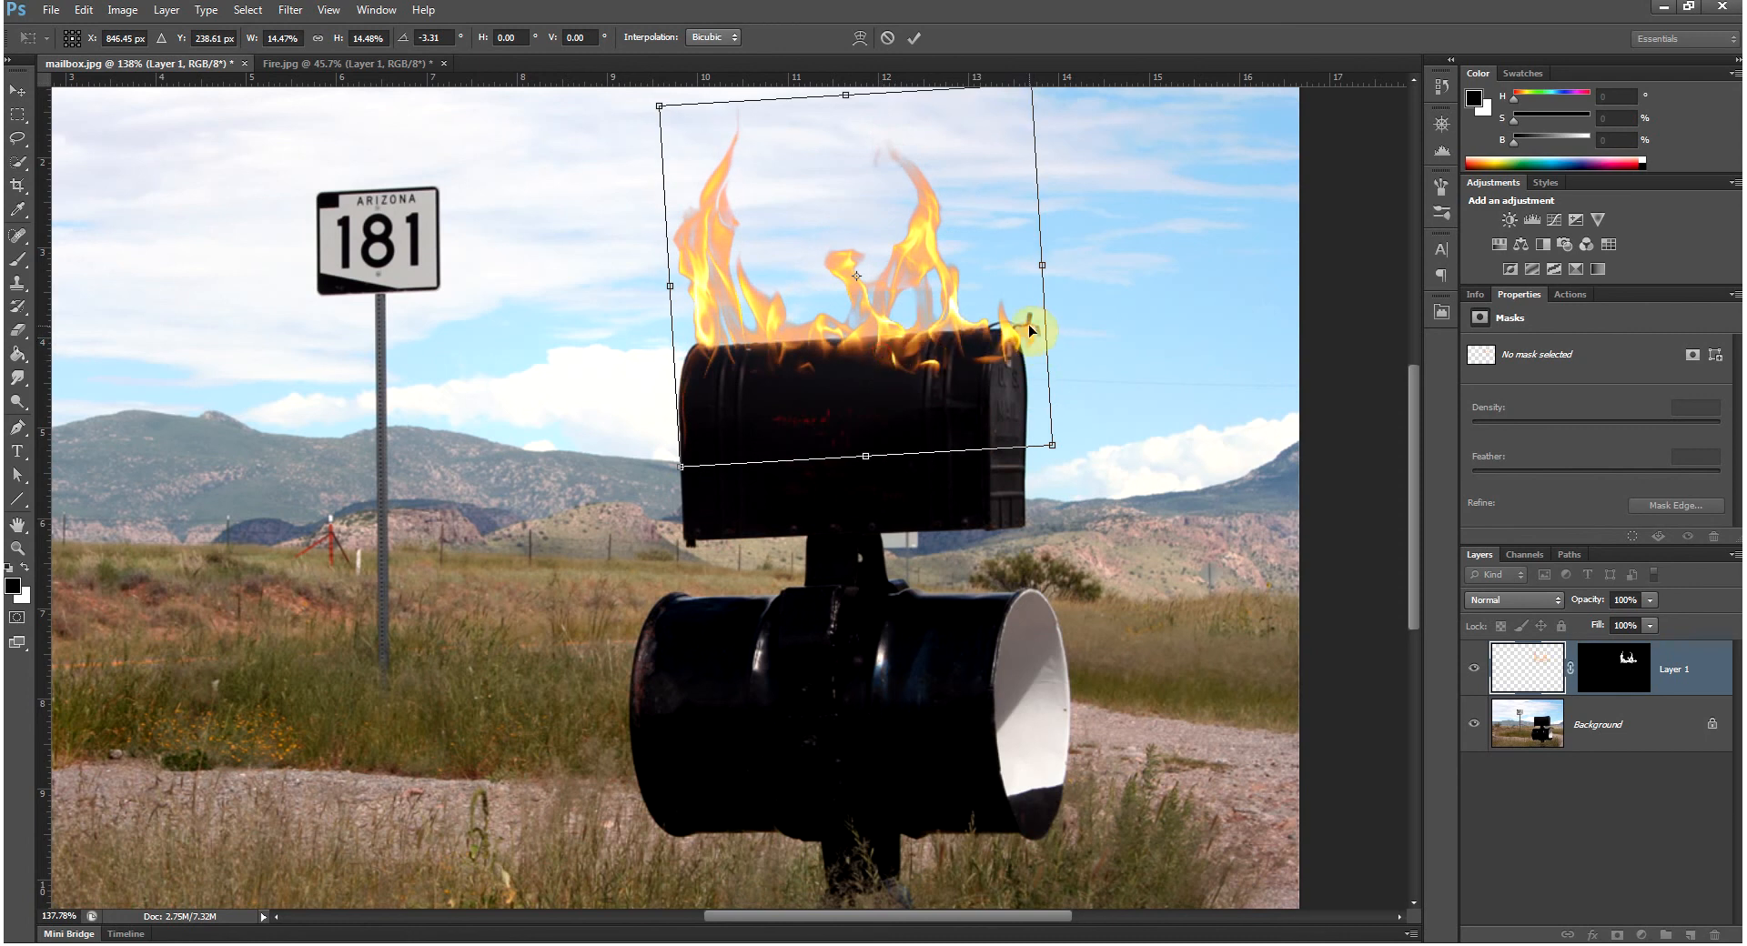
Step: Reduce the flames to about 13.9% to fit the mailbox width, nudge them up slightly and apply the transformation
left_click_drag(1097, 319, 1076, 476)
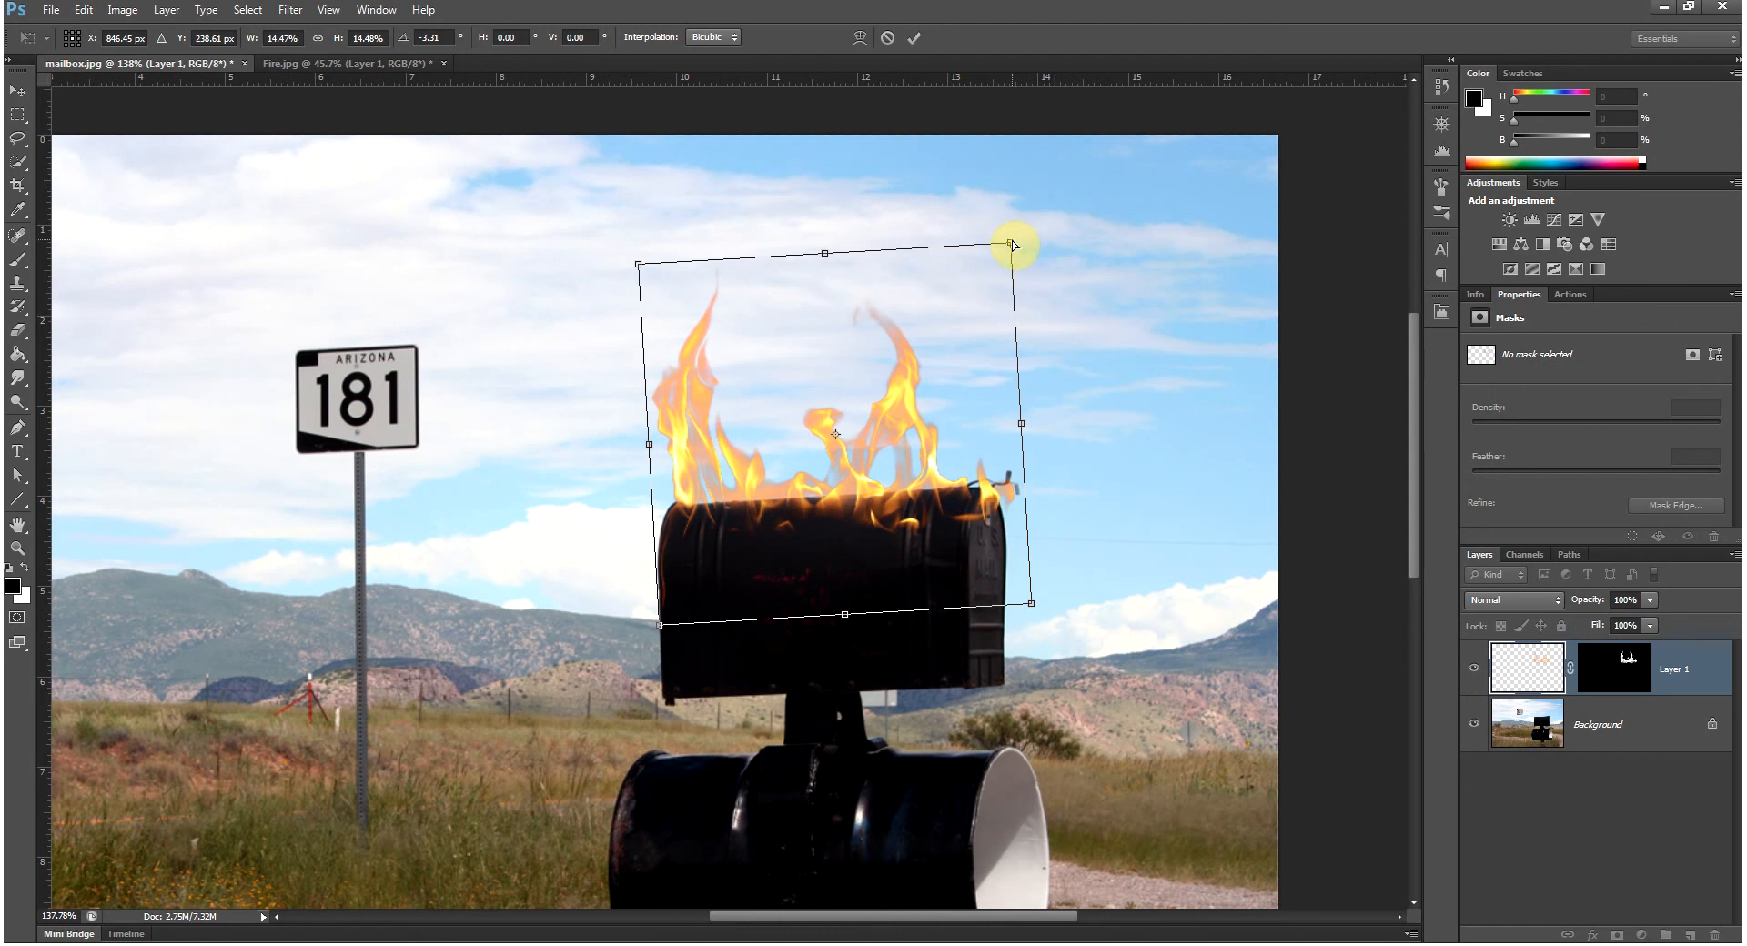
left_click_drag(1012, 241, 1001, 257)
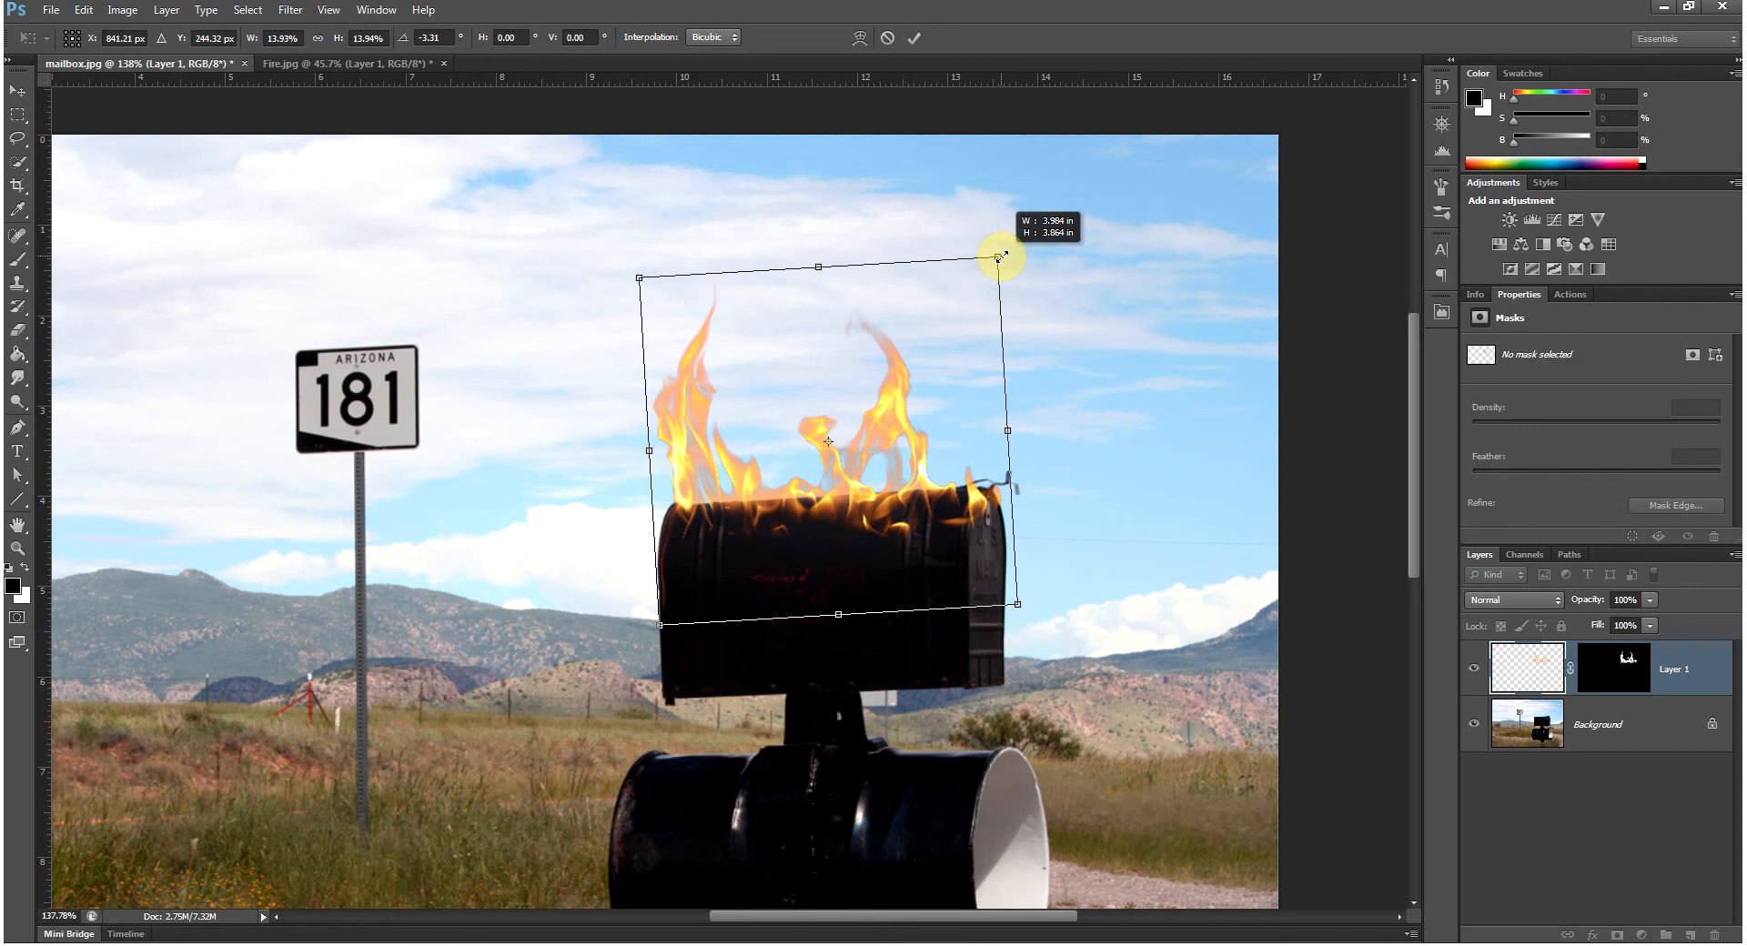
left_click_drag(795, 493, 794, 492)
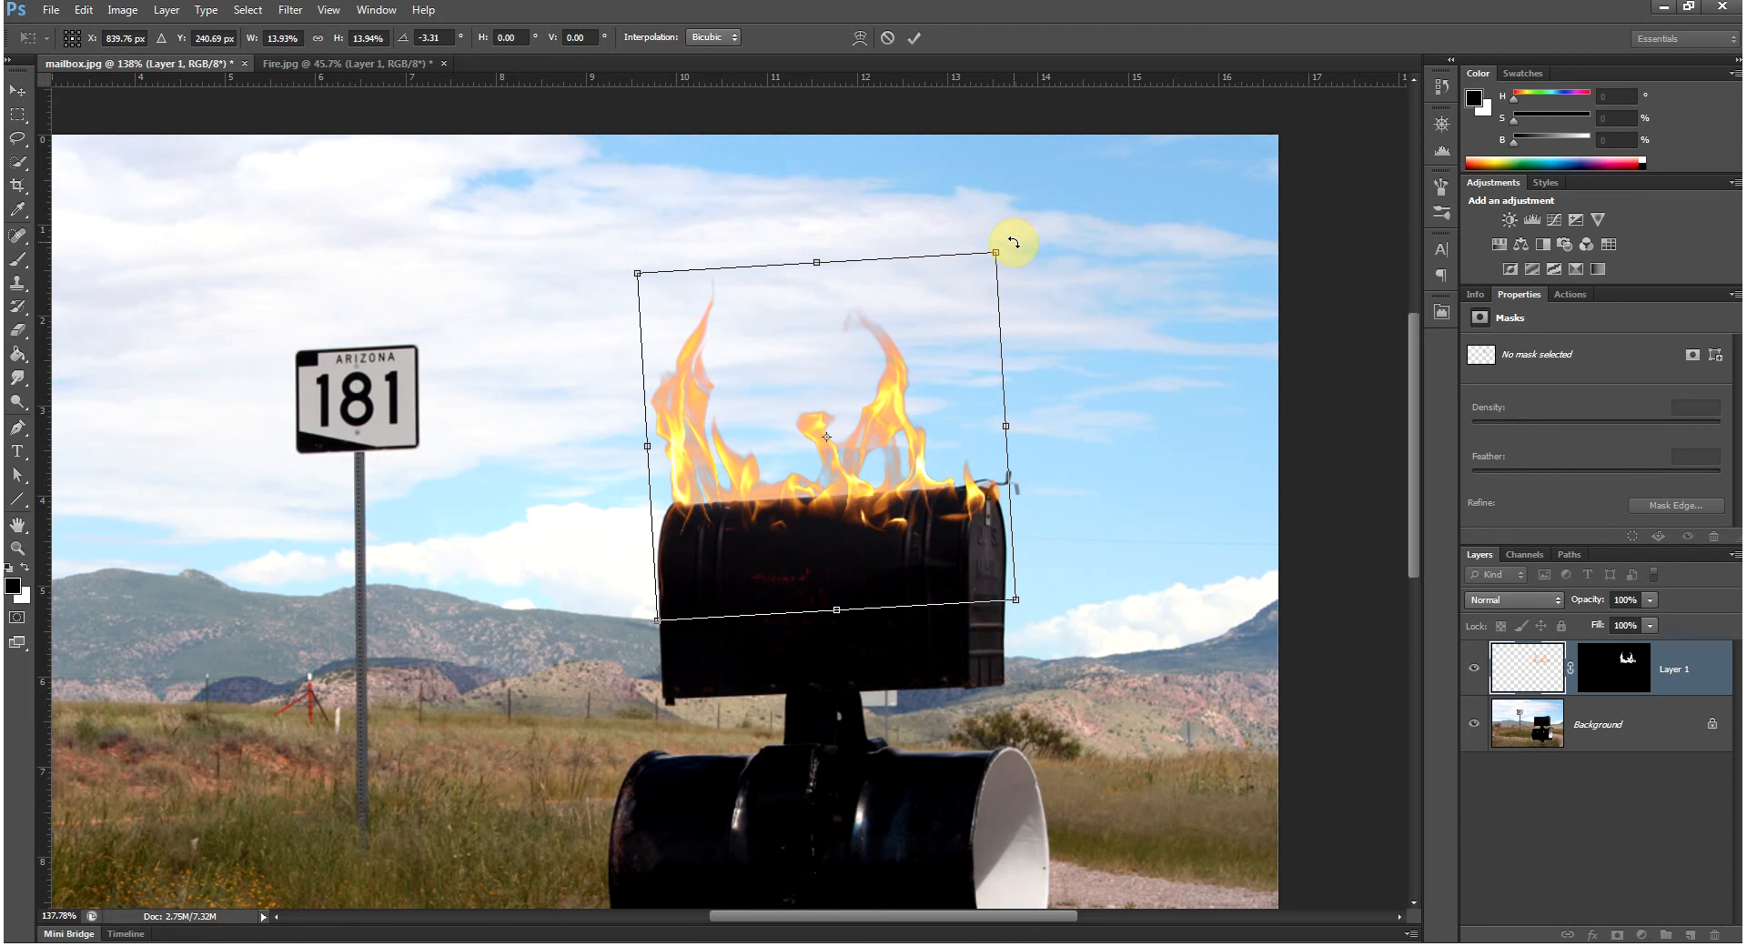
left_click(914, 37)
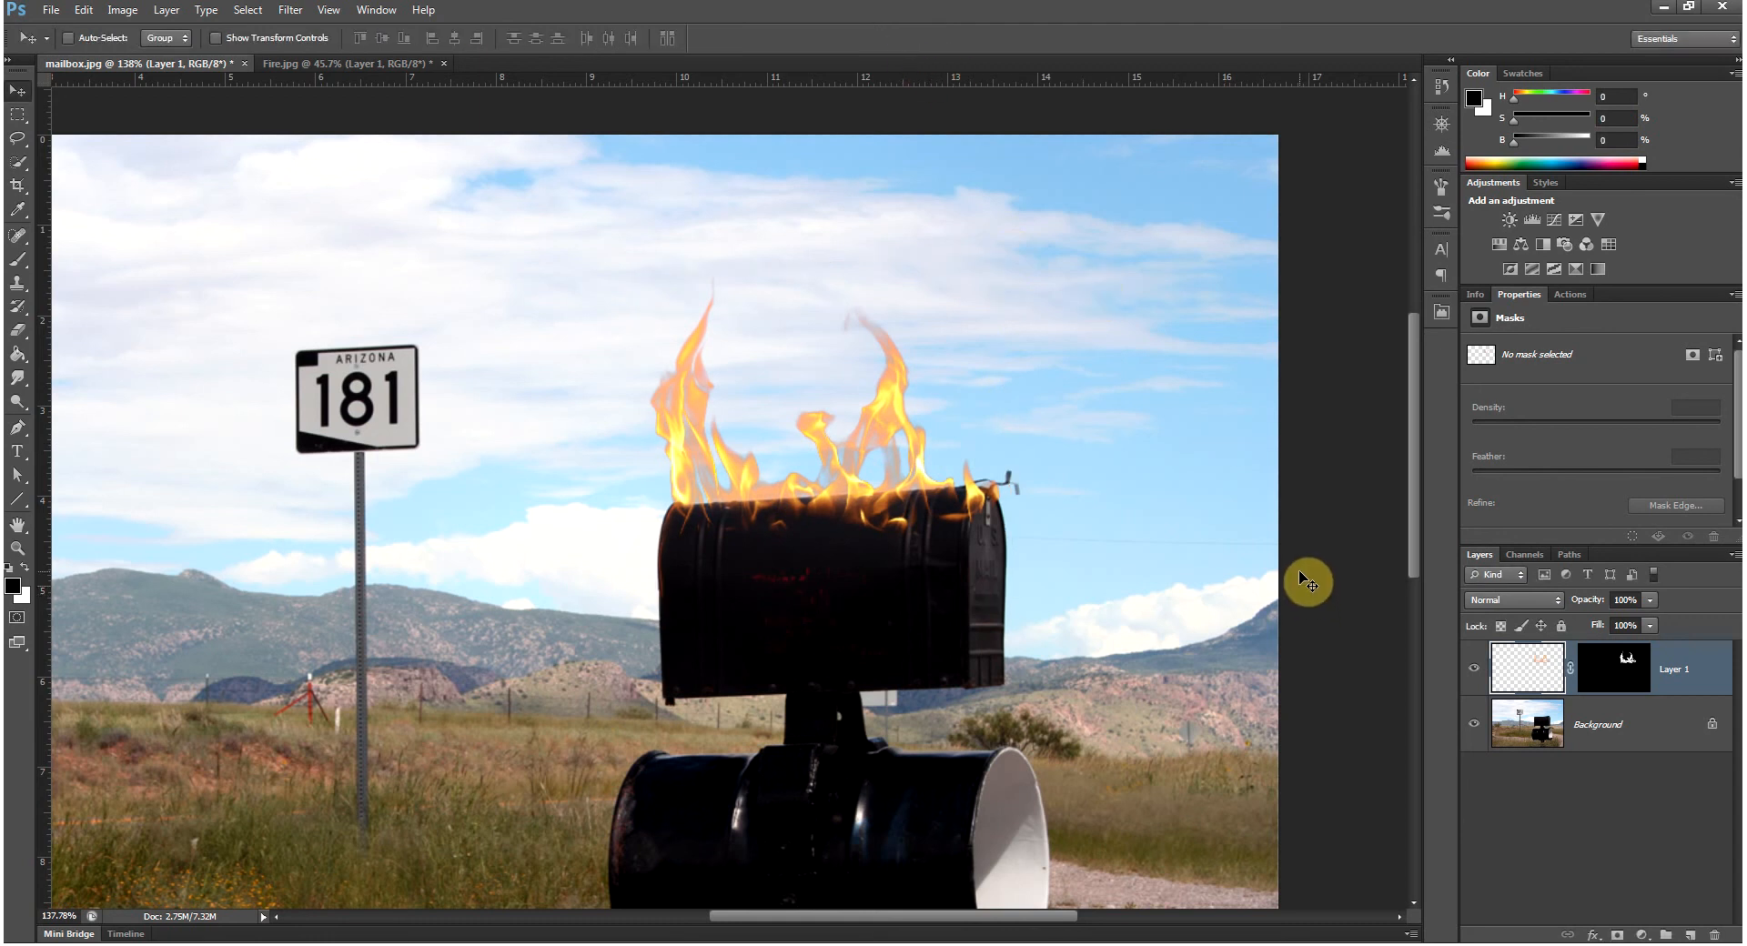
Step: Duplicate the masked flame layer twice to make the fire denser, comparing the flames with and without the first copy
left_click(18, 549)
left_click(535, 40)
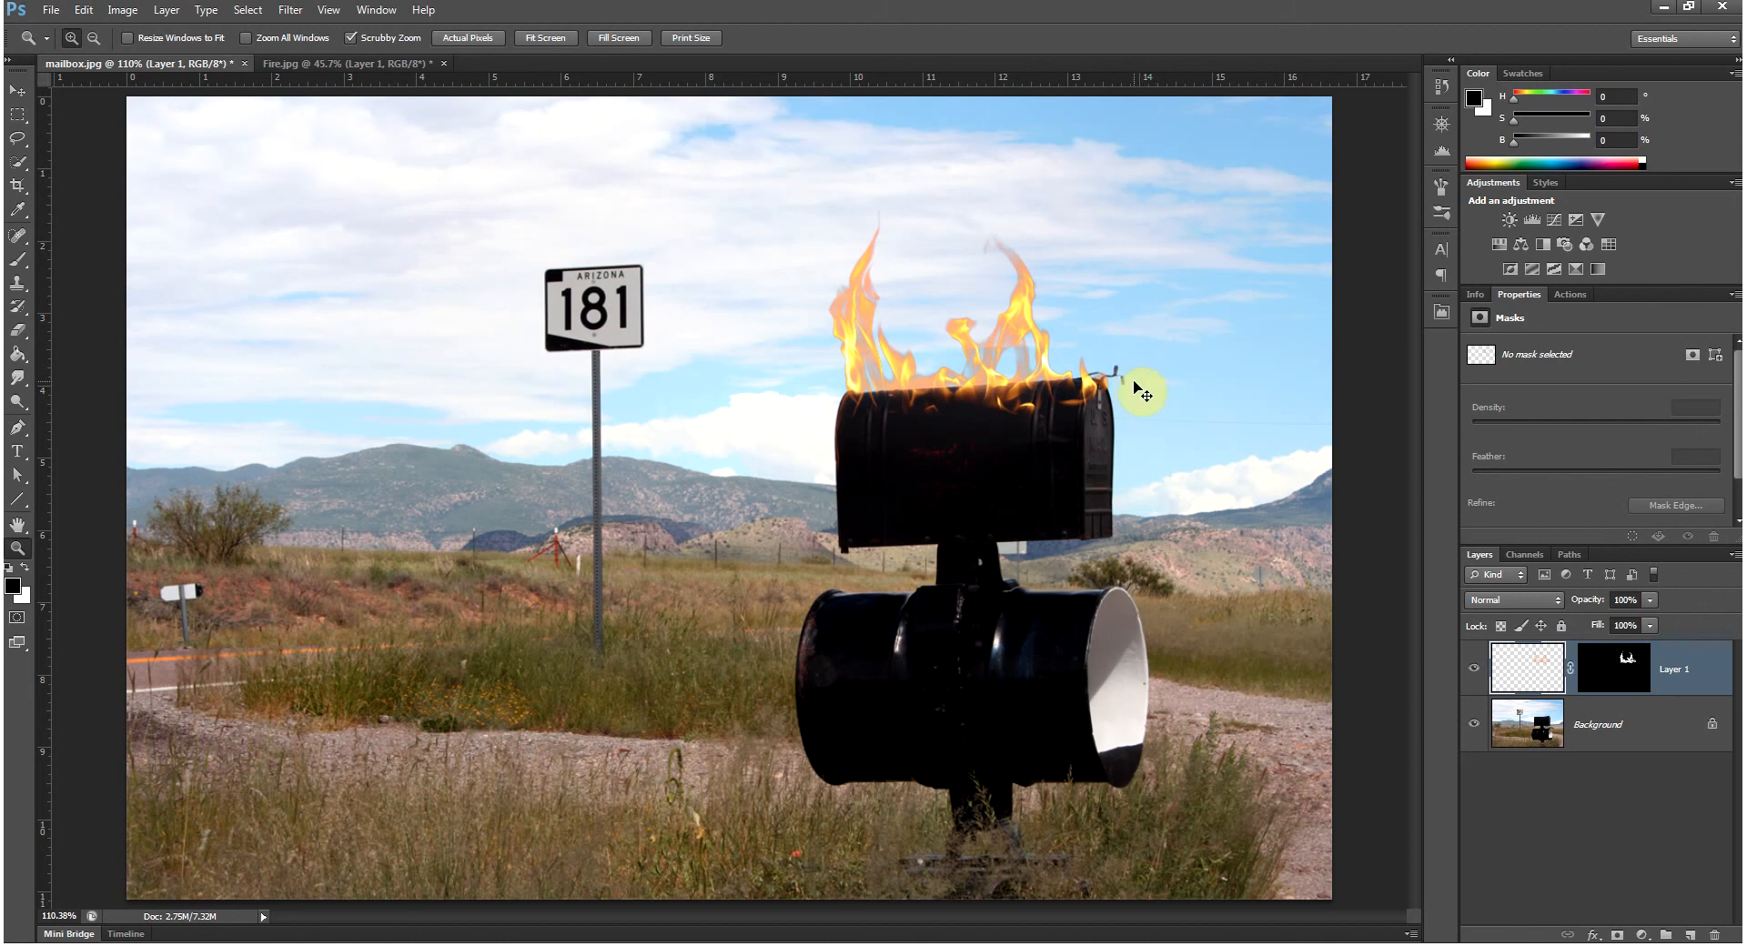
key("ctrl+j")
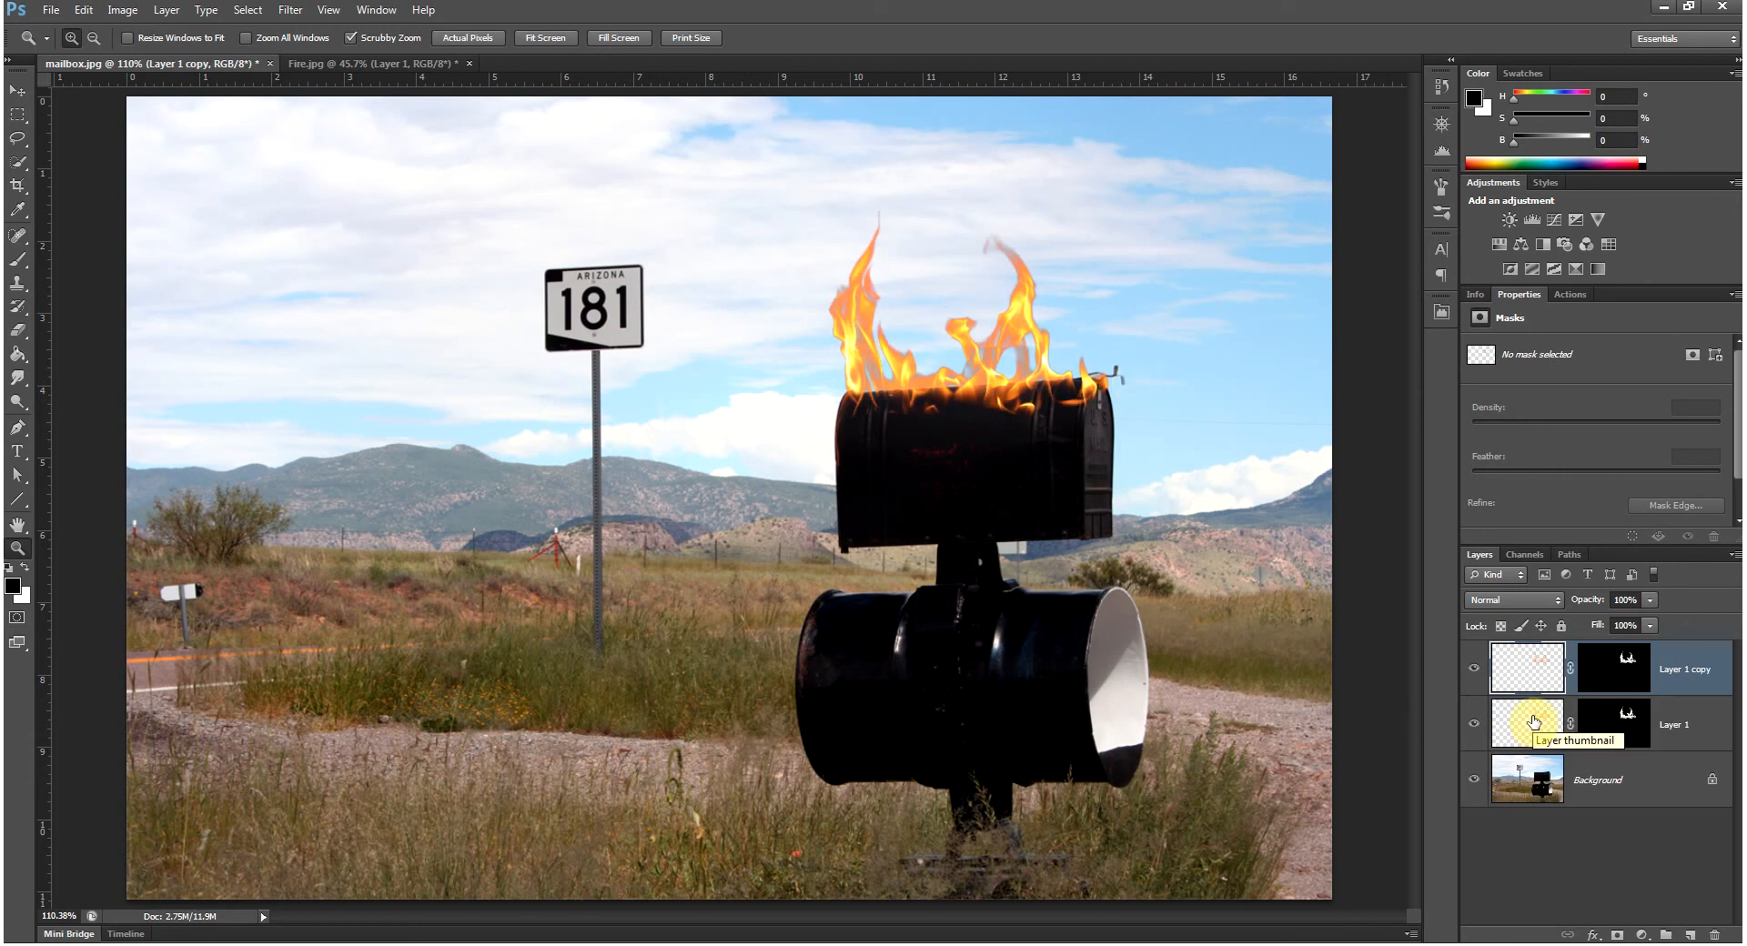
left_click(1474, 673)
left_click(1475, 673)
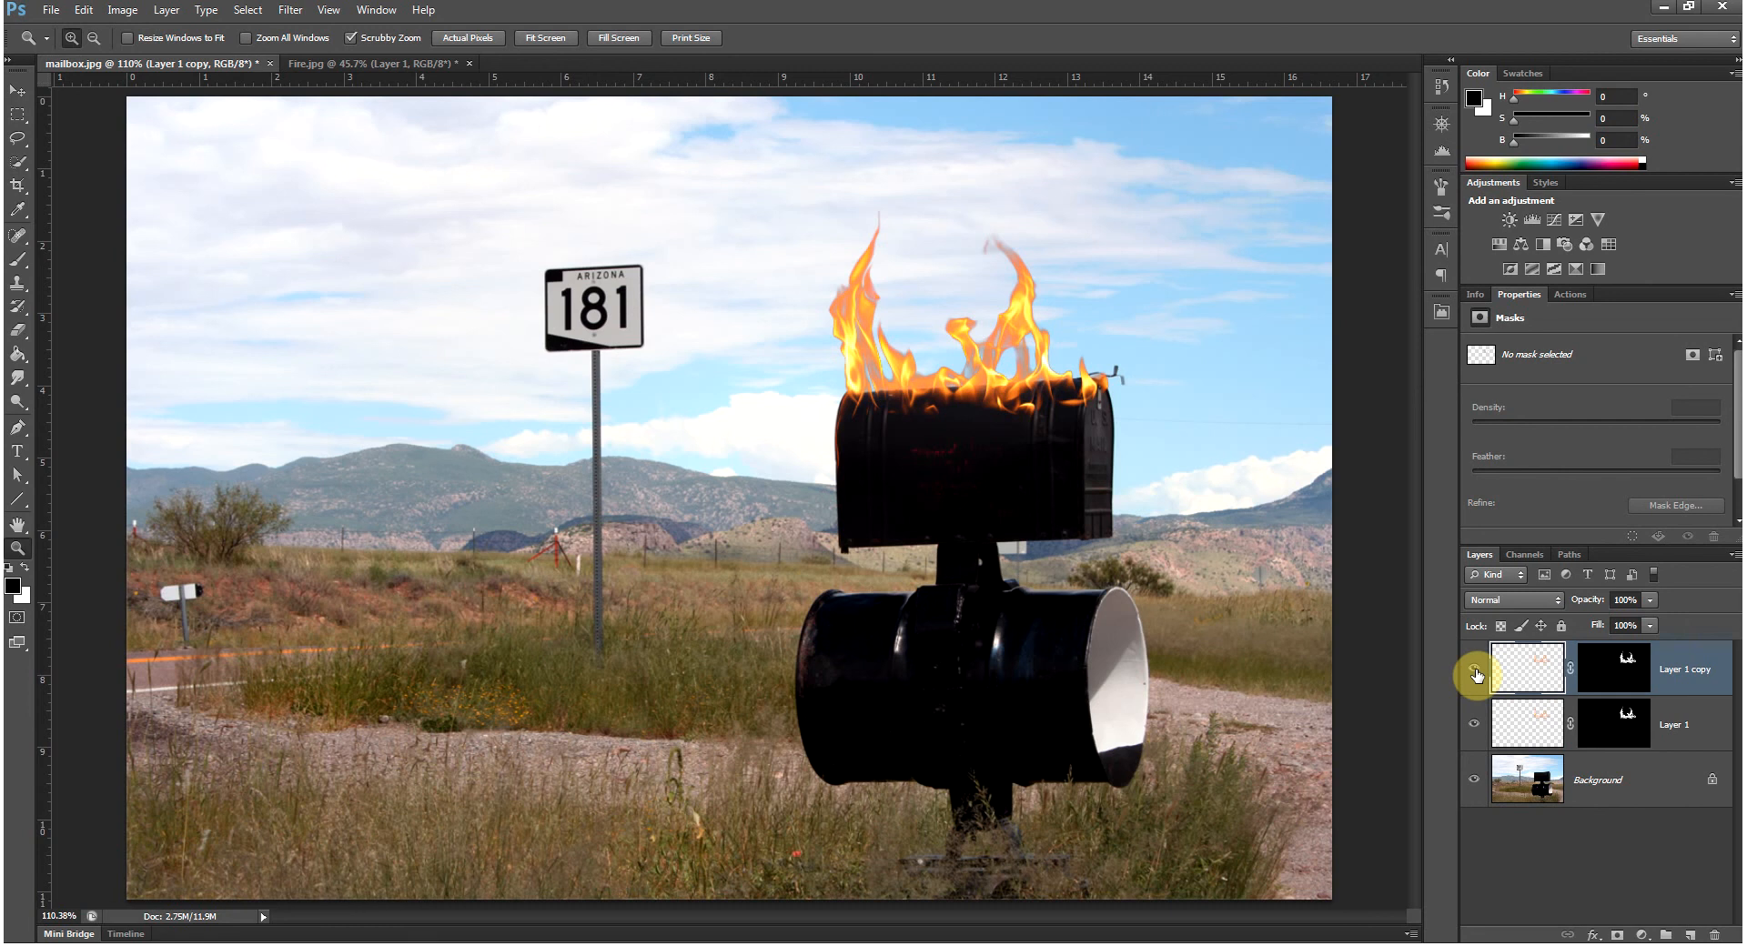
key("ctrl+j")
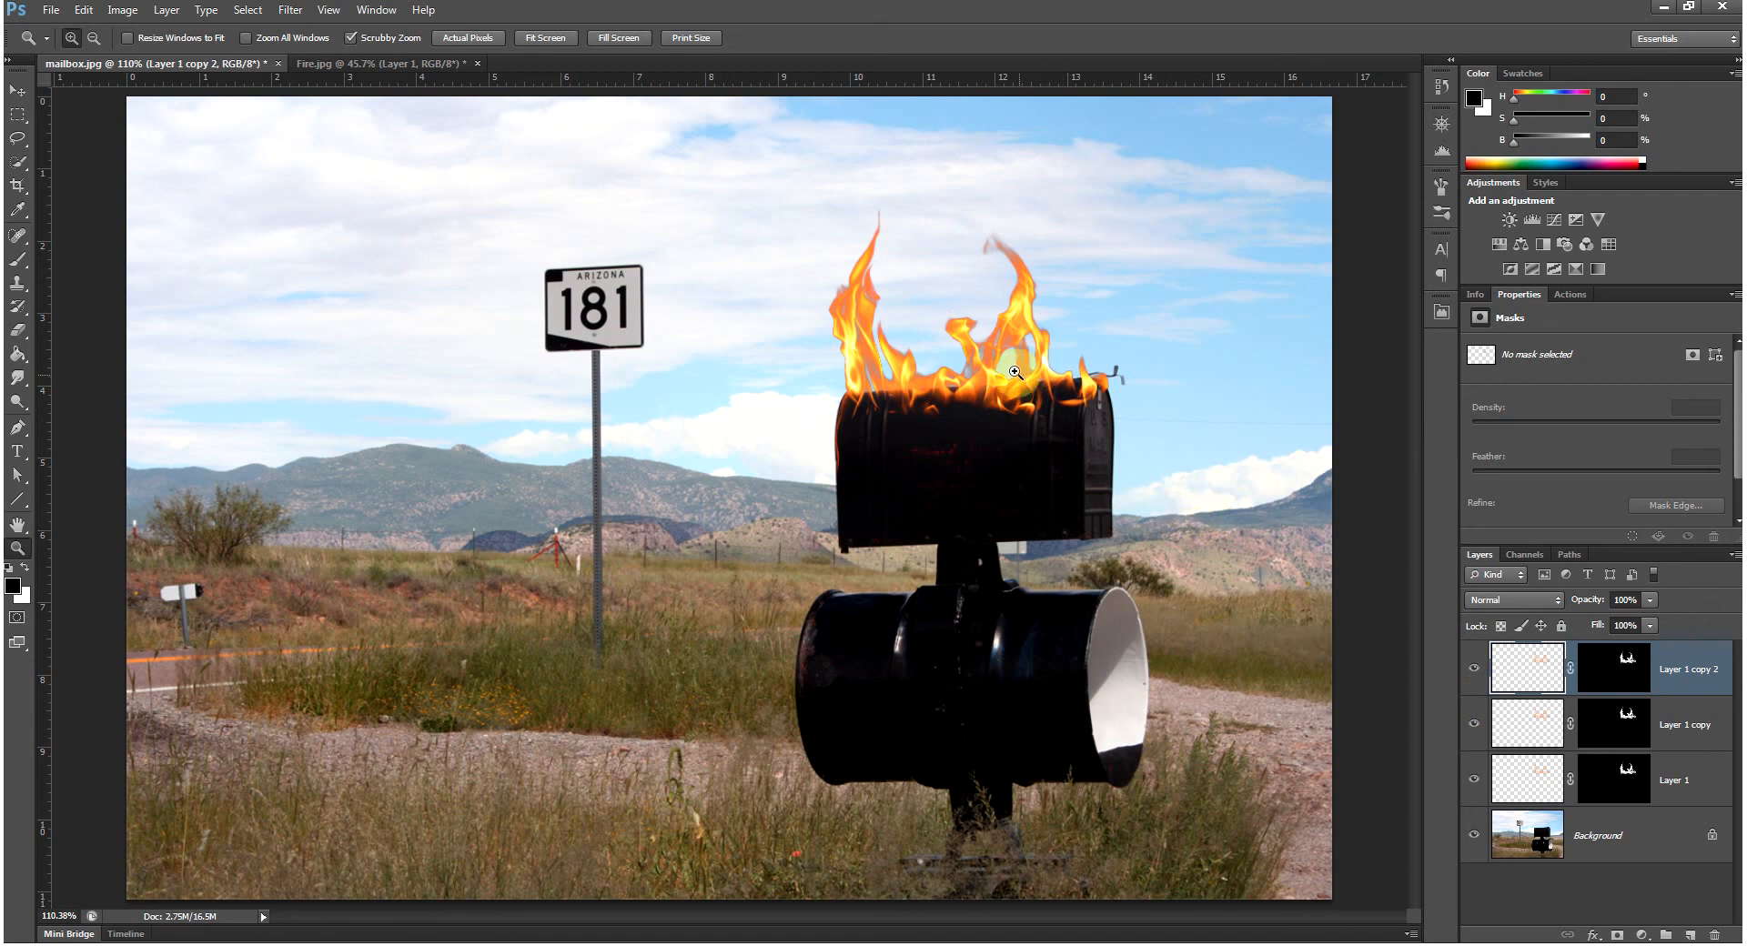
Step: Merge the three flame layers into one and mask the merged layer with a selection loaded from the top flame mask
left_click_drag(1014, 373, 859, 467)
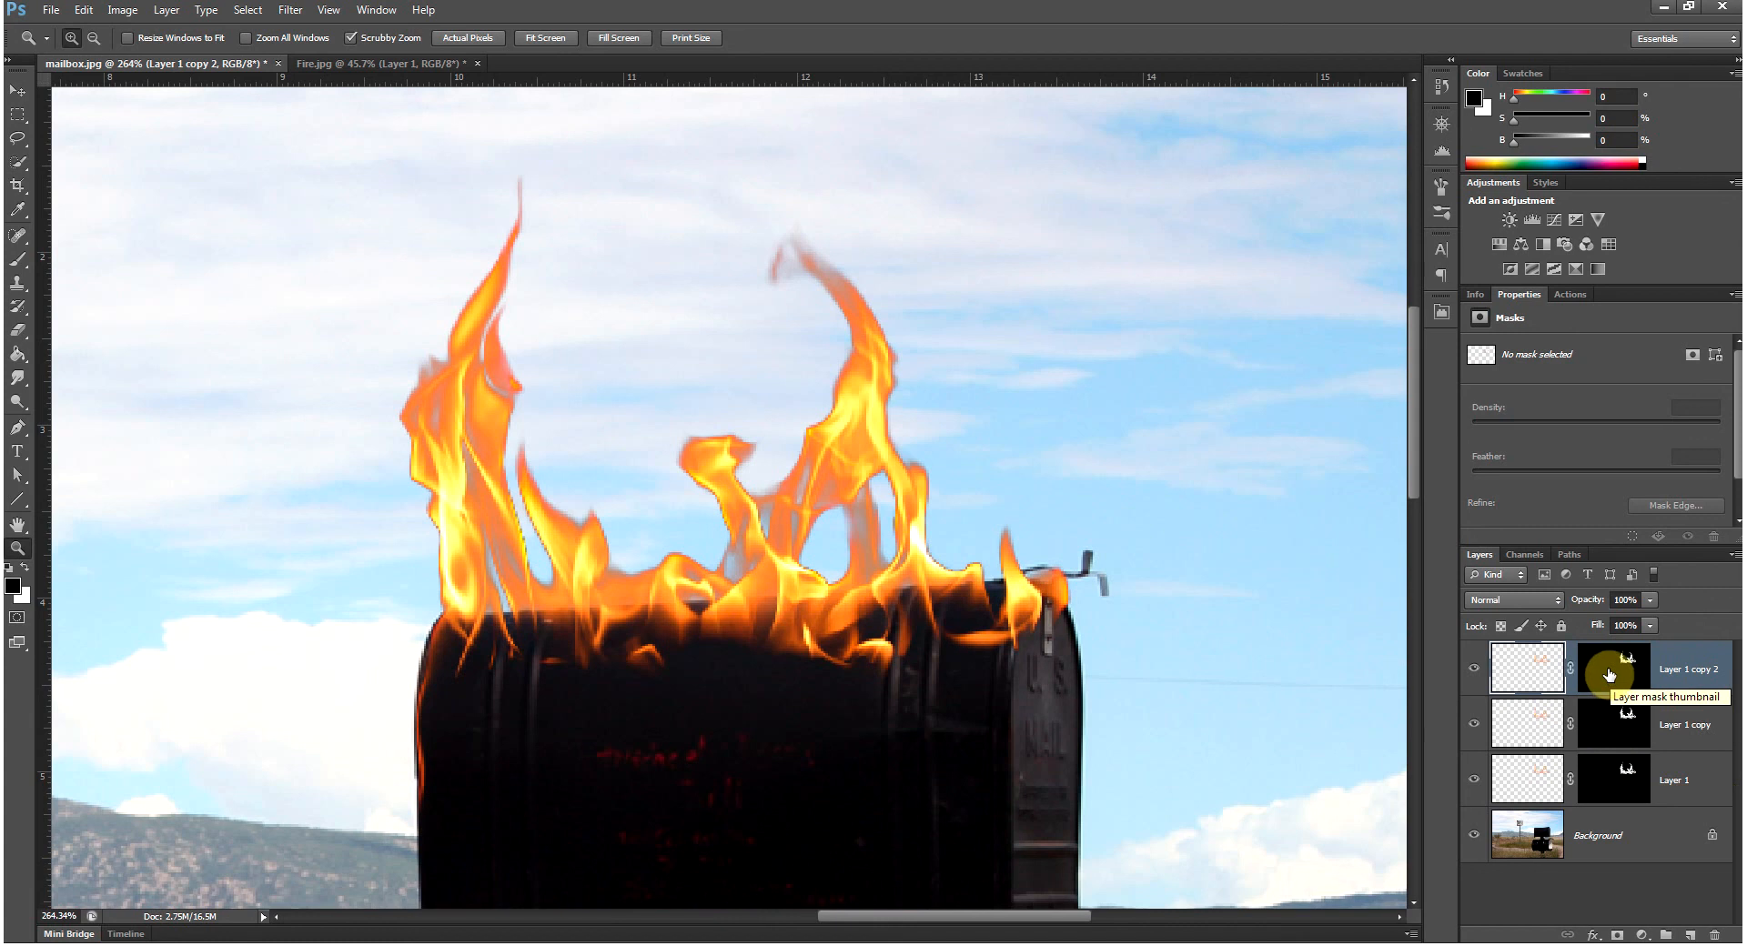
left_click_drag(1609, 674, 1610, 678)
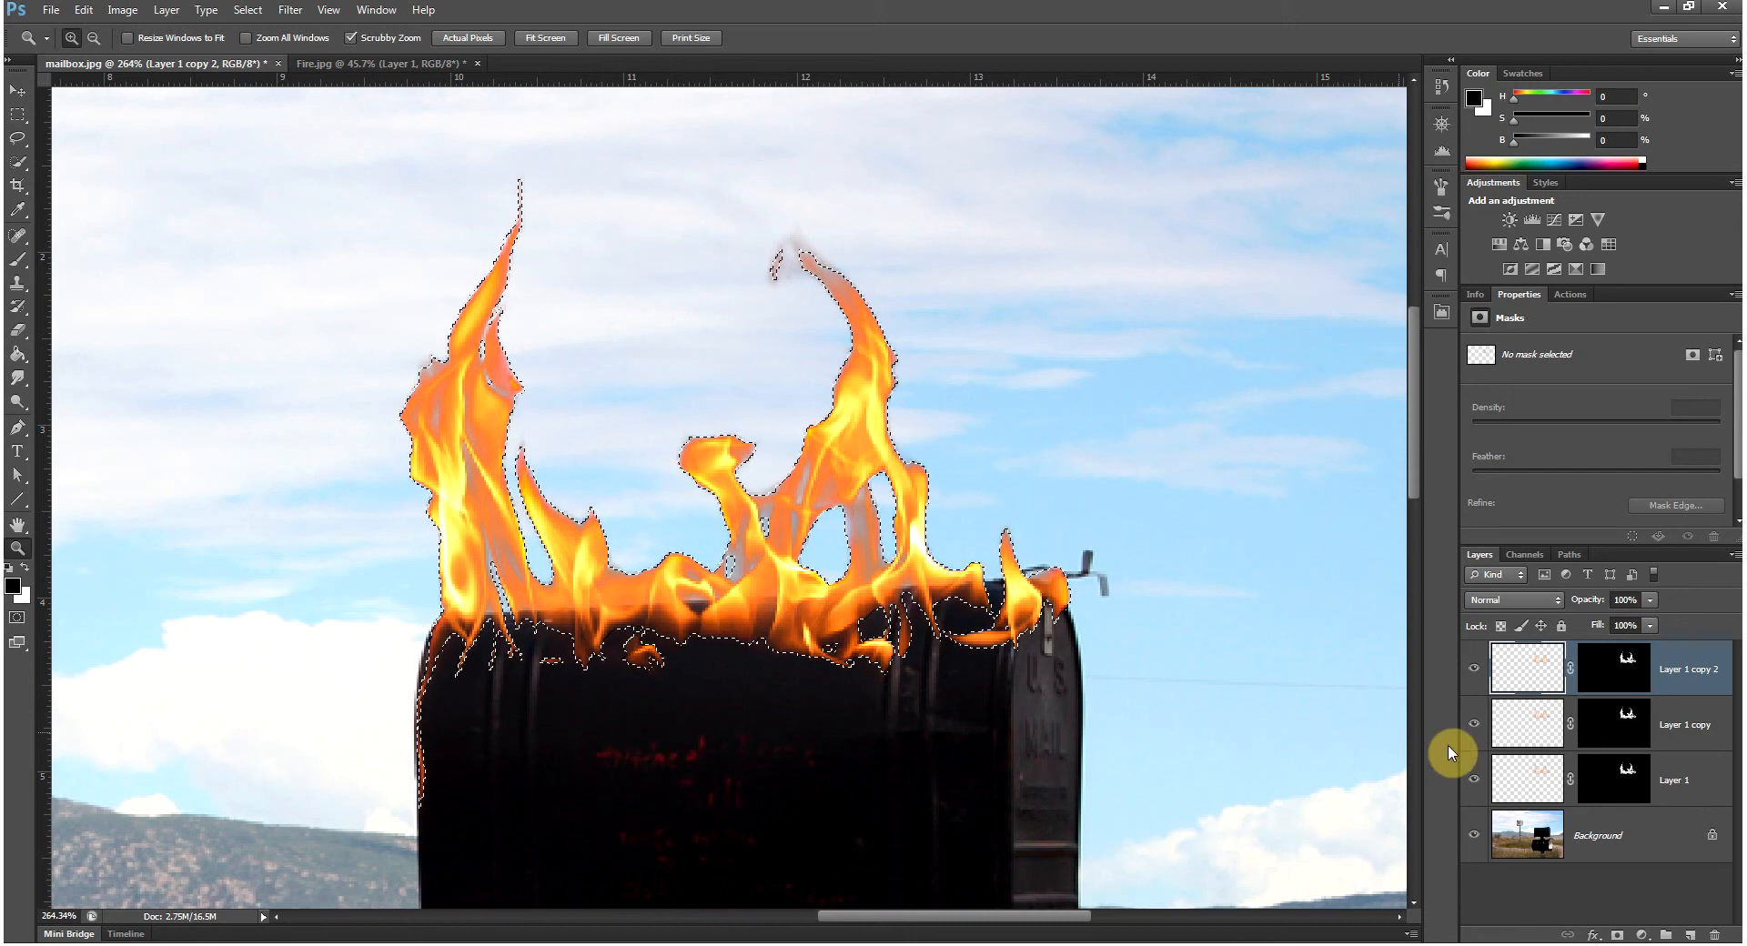
left_click(1527, 787, "shift")
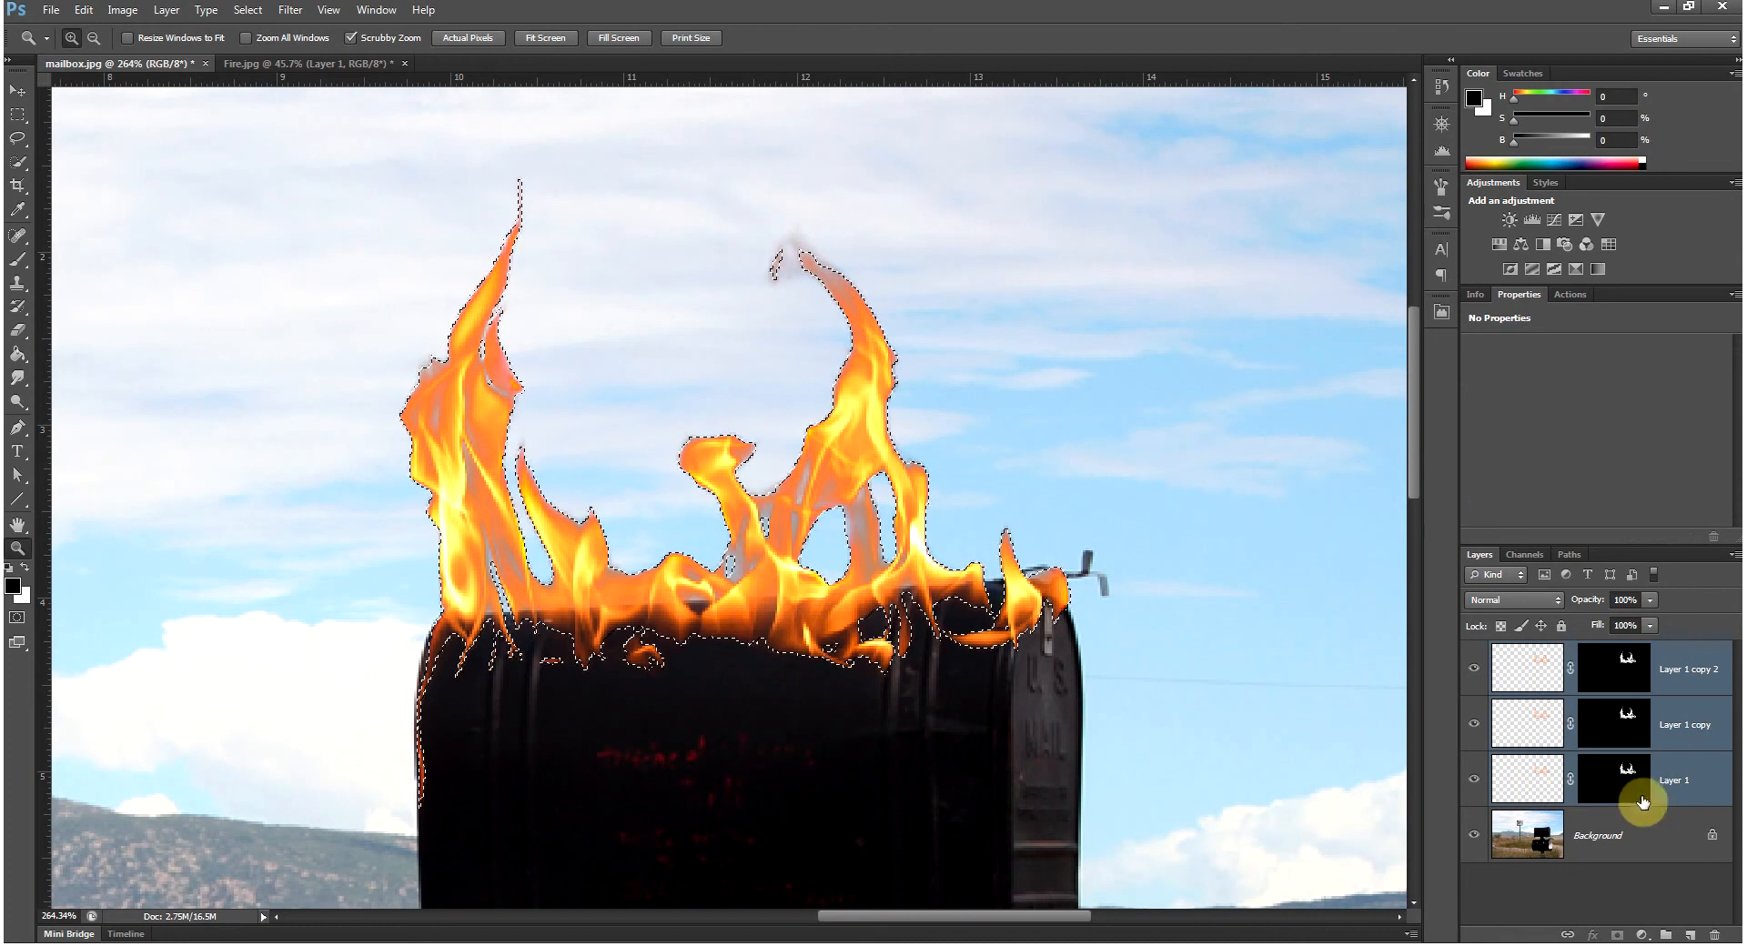
right_click(1711, 795)
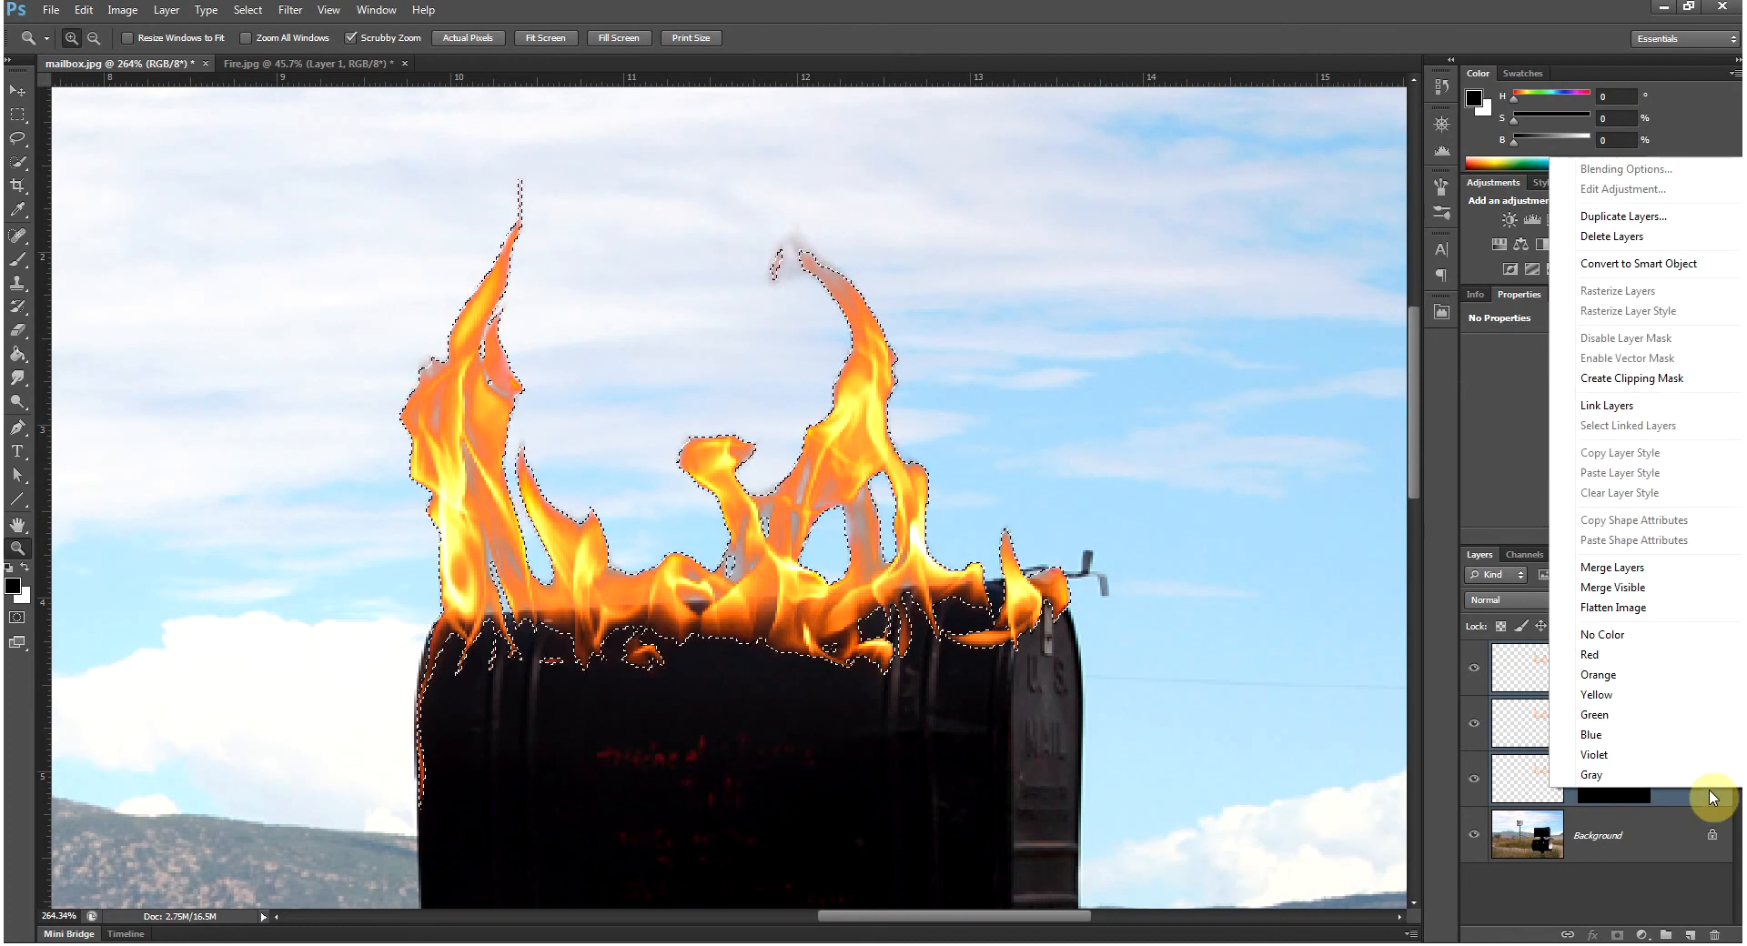
left_click(1627, 570)
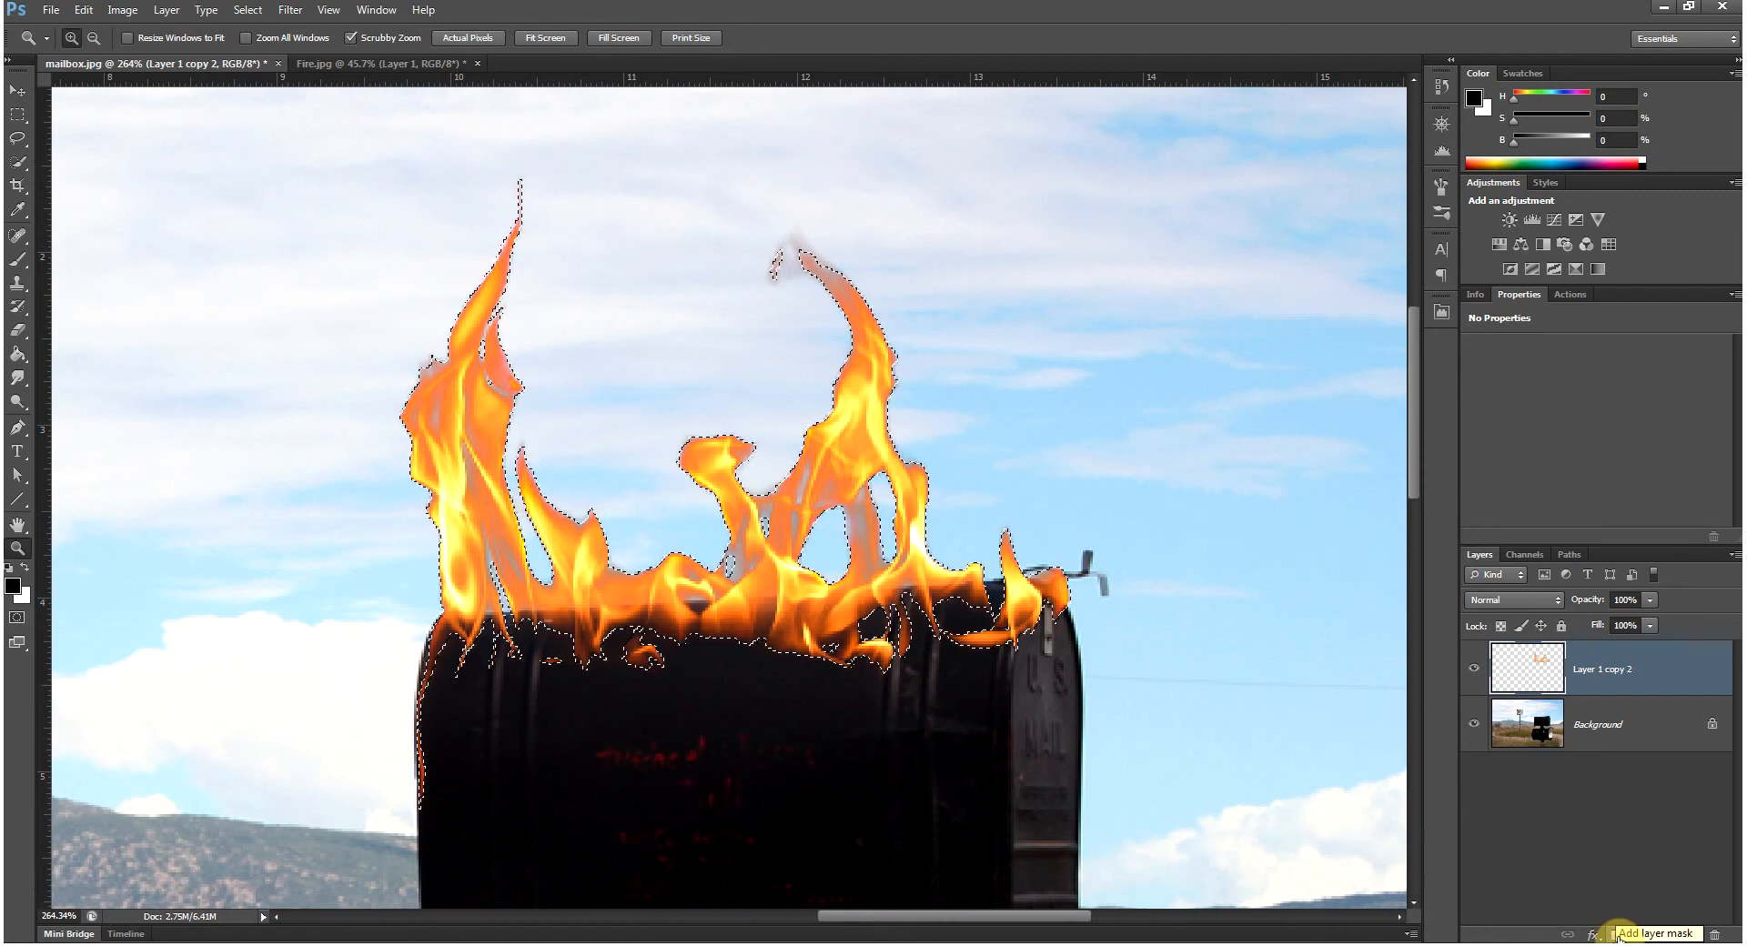
left_click(1618, 935)
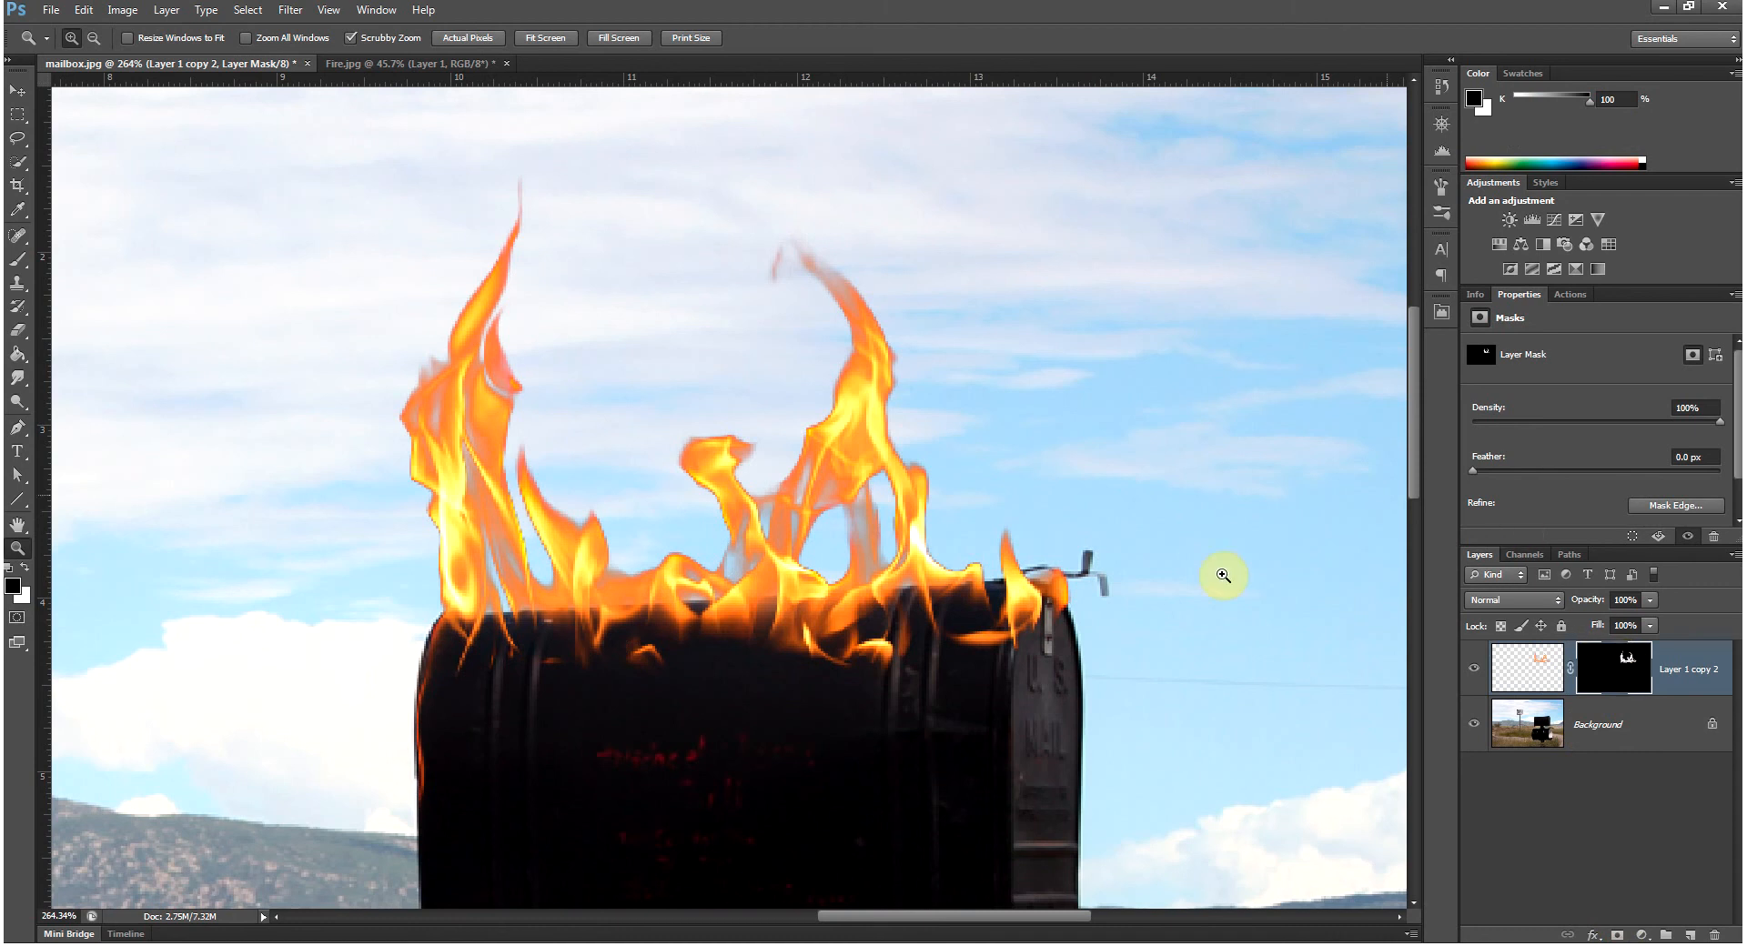
Step: Start refining the edge of the merged flame layer's mask and enable Decontaminate Colors at an amount of 100%
left_click_drag(1733, 446, 1733, 484)
left_click(1674, 462)
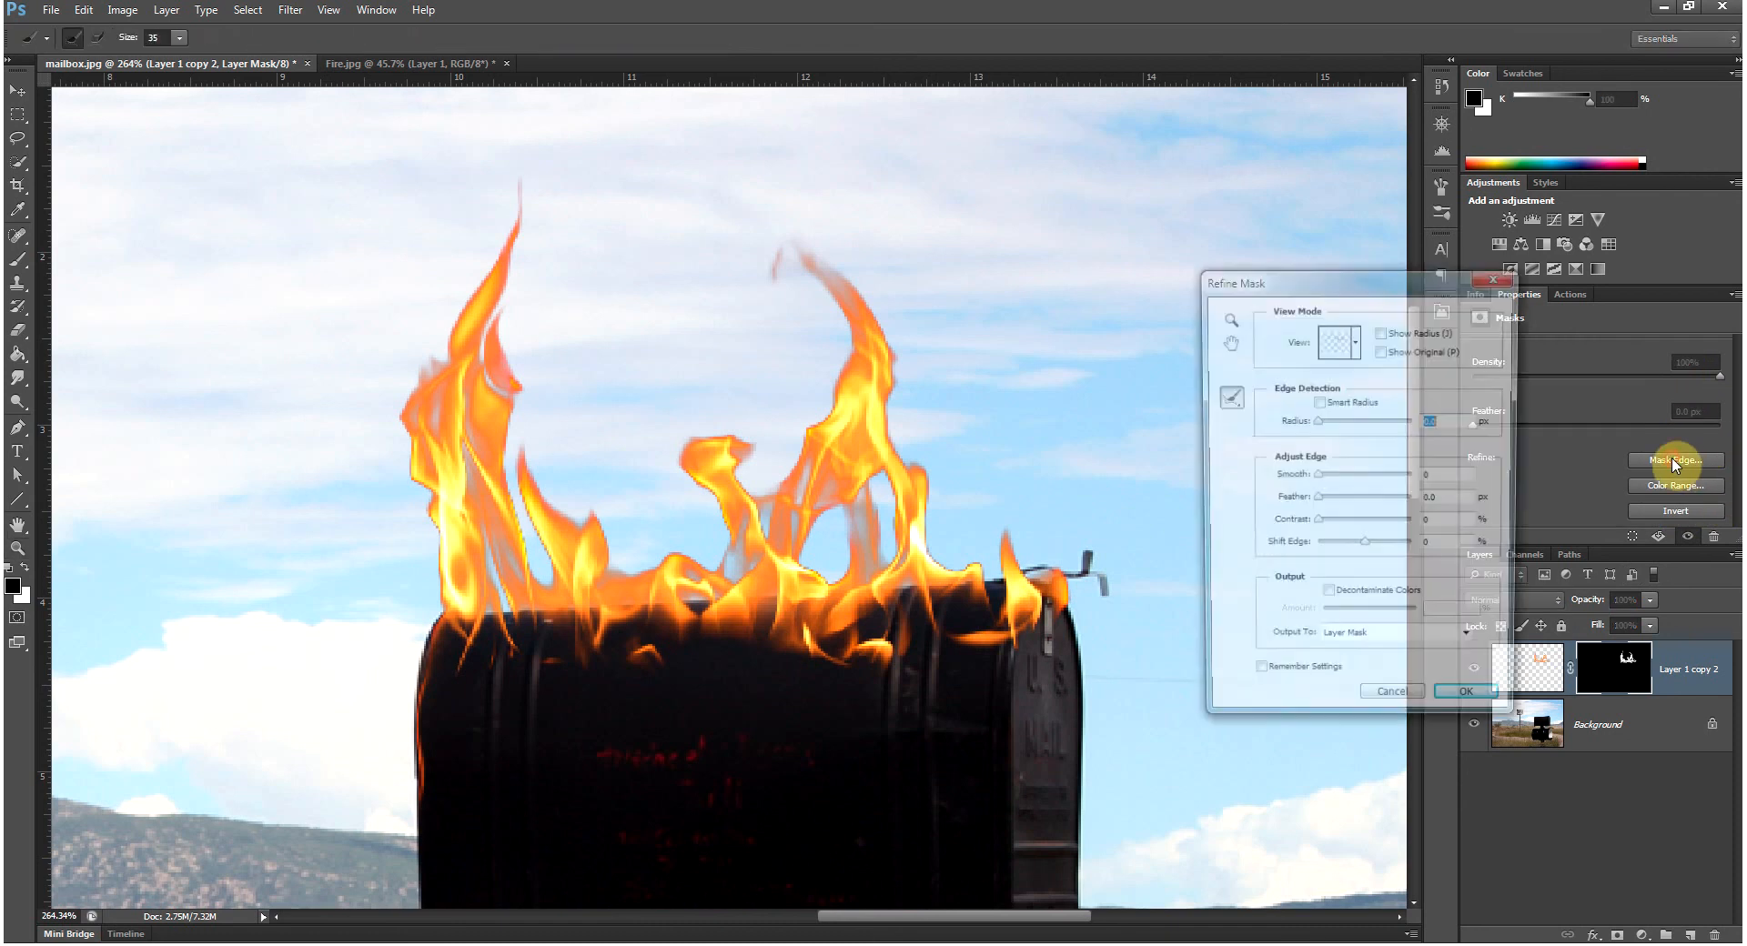
left_click(1326, 598)
left_click_drag(1372, 619, 1472, 619)
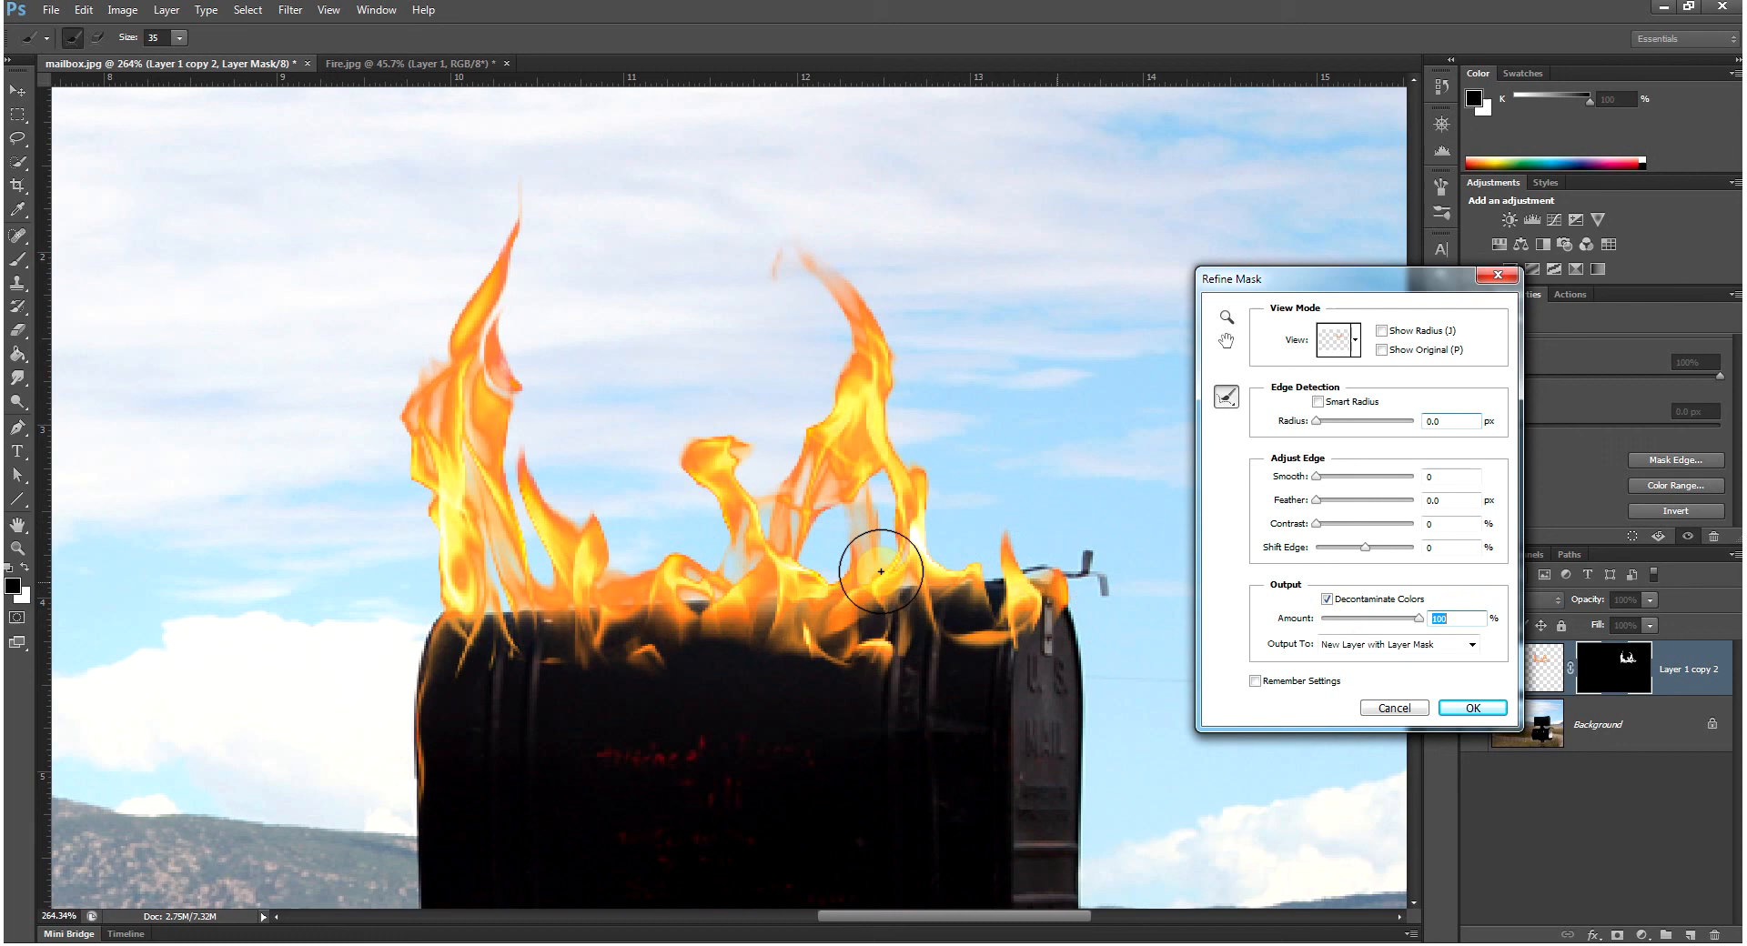
Step: Compare the flames over the whole mailbox photo with and without Decontaminate Colors
key("ctrl+space")
left_click_drag(842, 384, 774, 513)
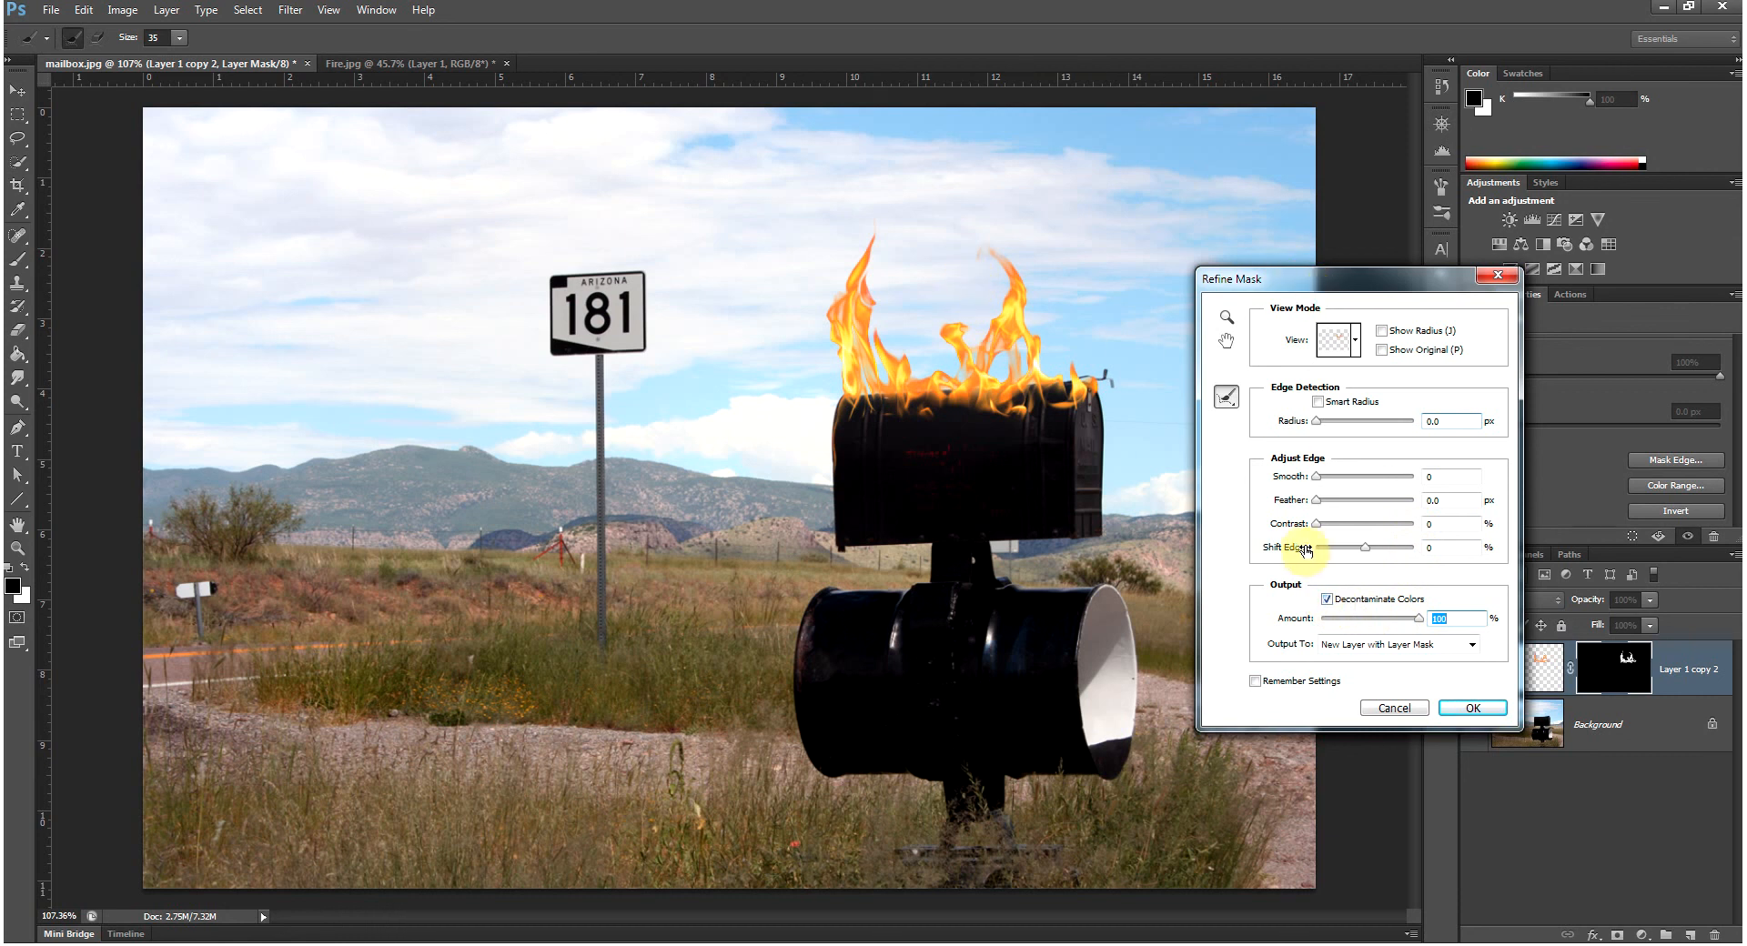
left_click(1327, 600)
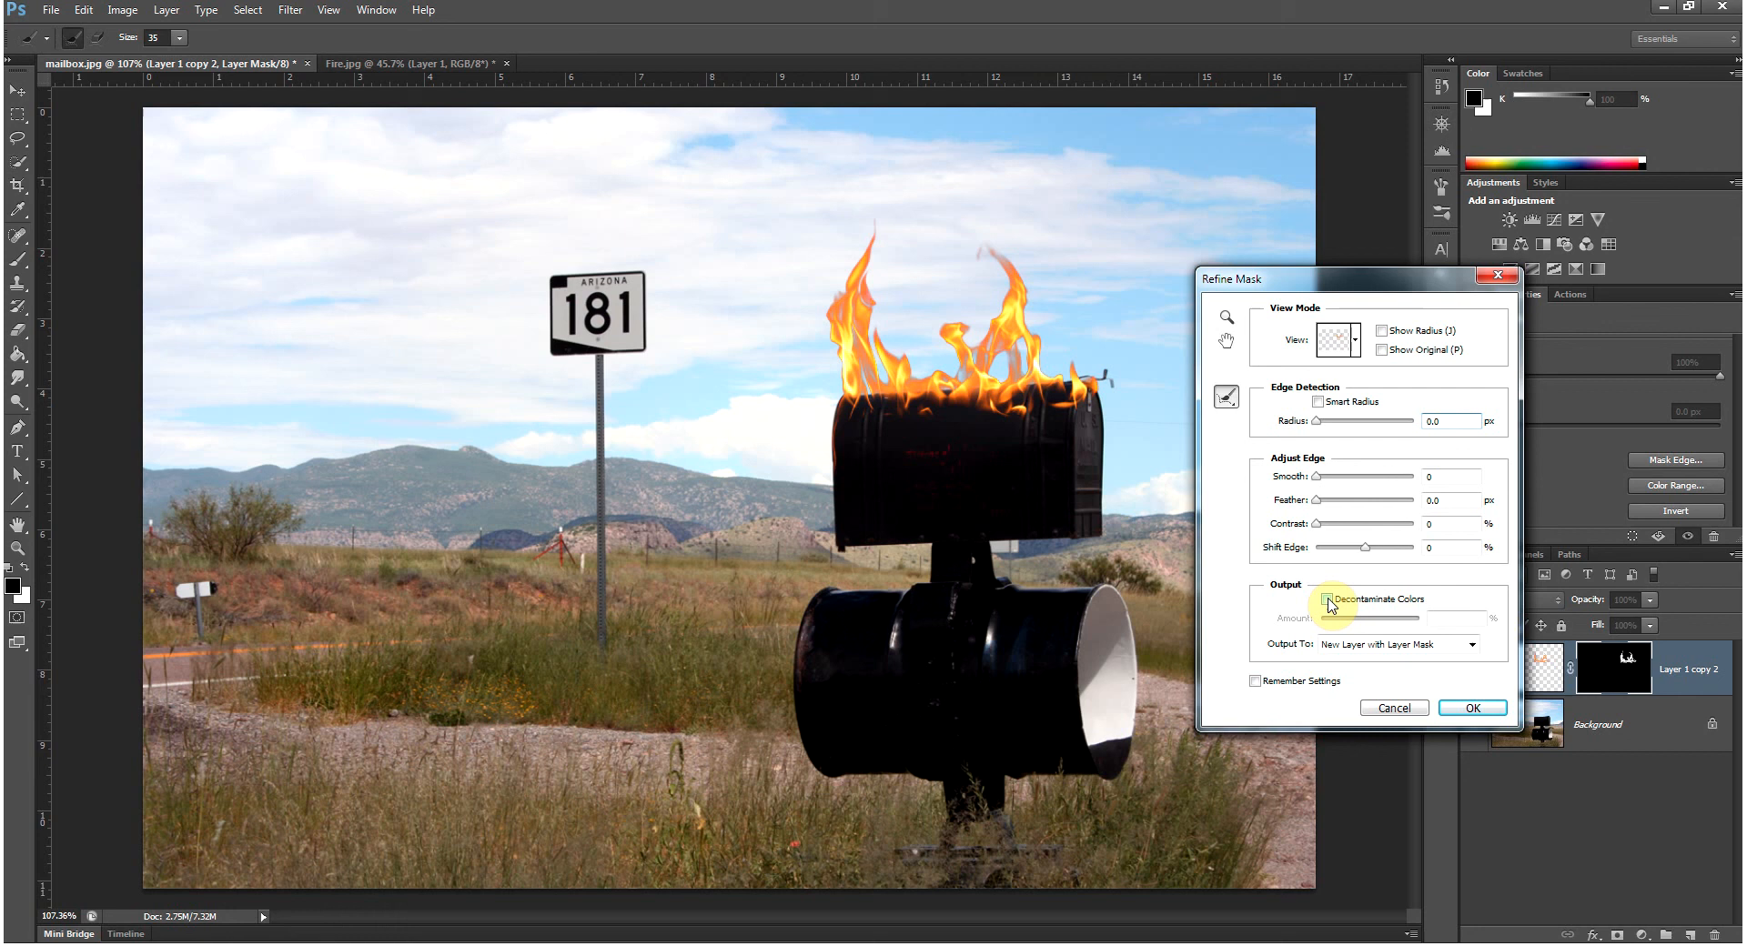
left_click(1327, 601)
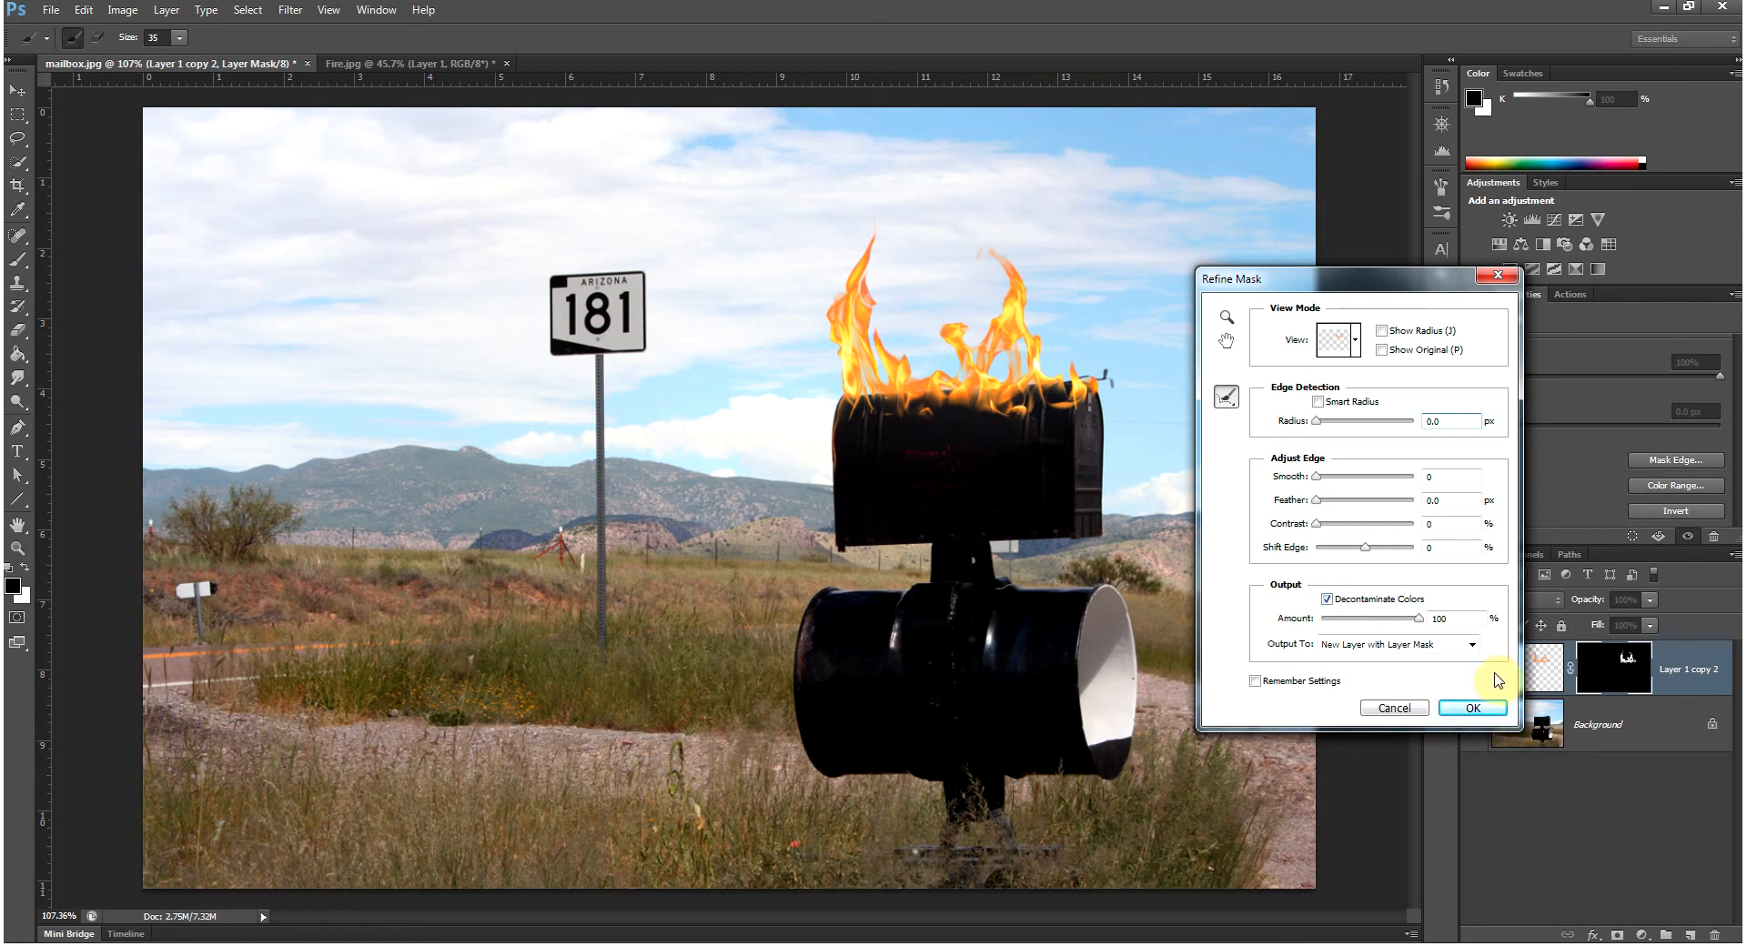
Step: Set the decontamination amount to 80% and output the refined flames to a new layer with a layer mask
double_click(1458, 618)
type("80")
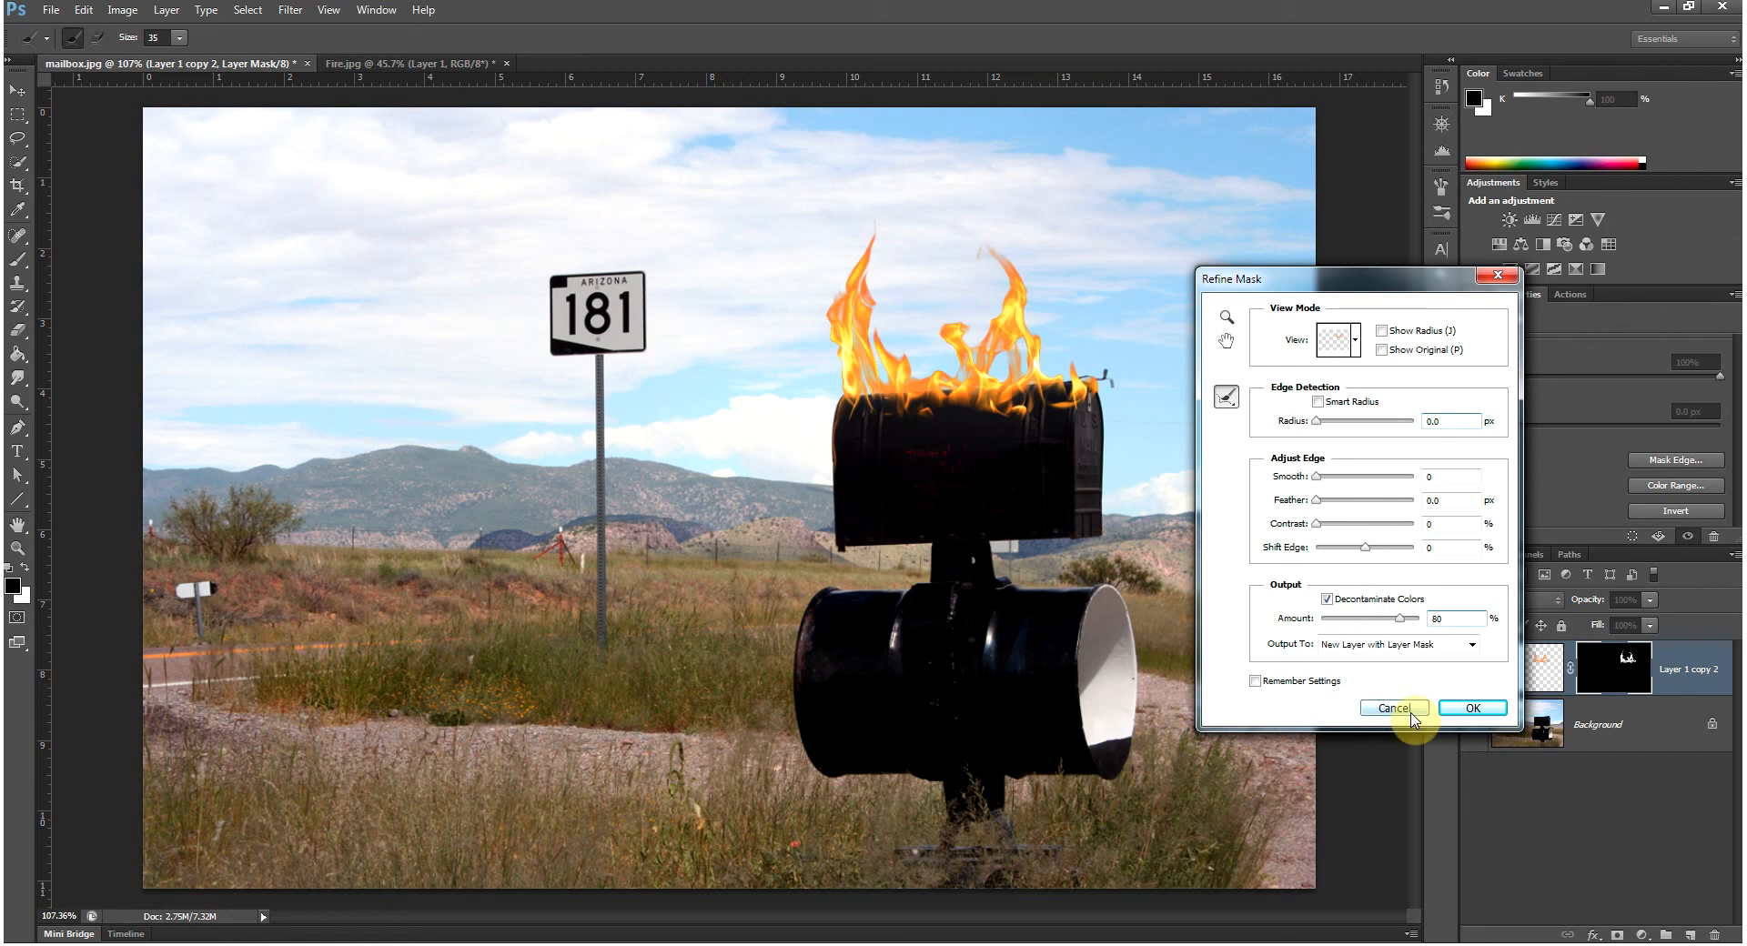
left_click(1476, 710)
left_click(1475, 715)
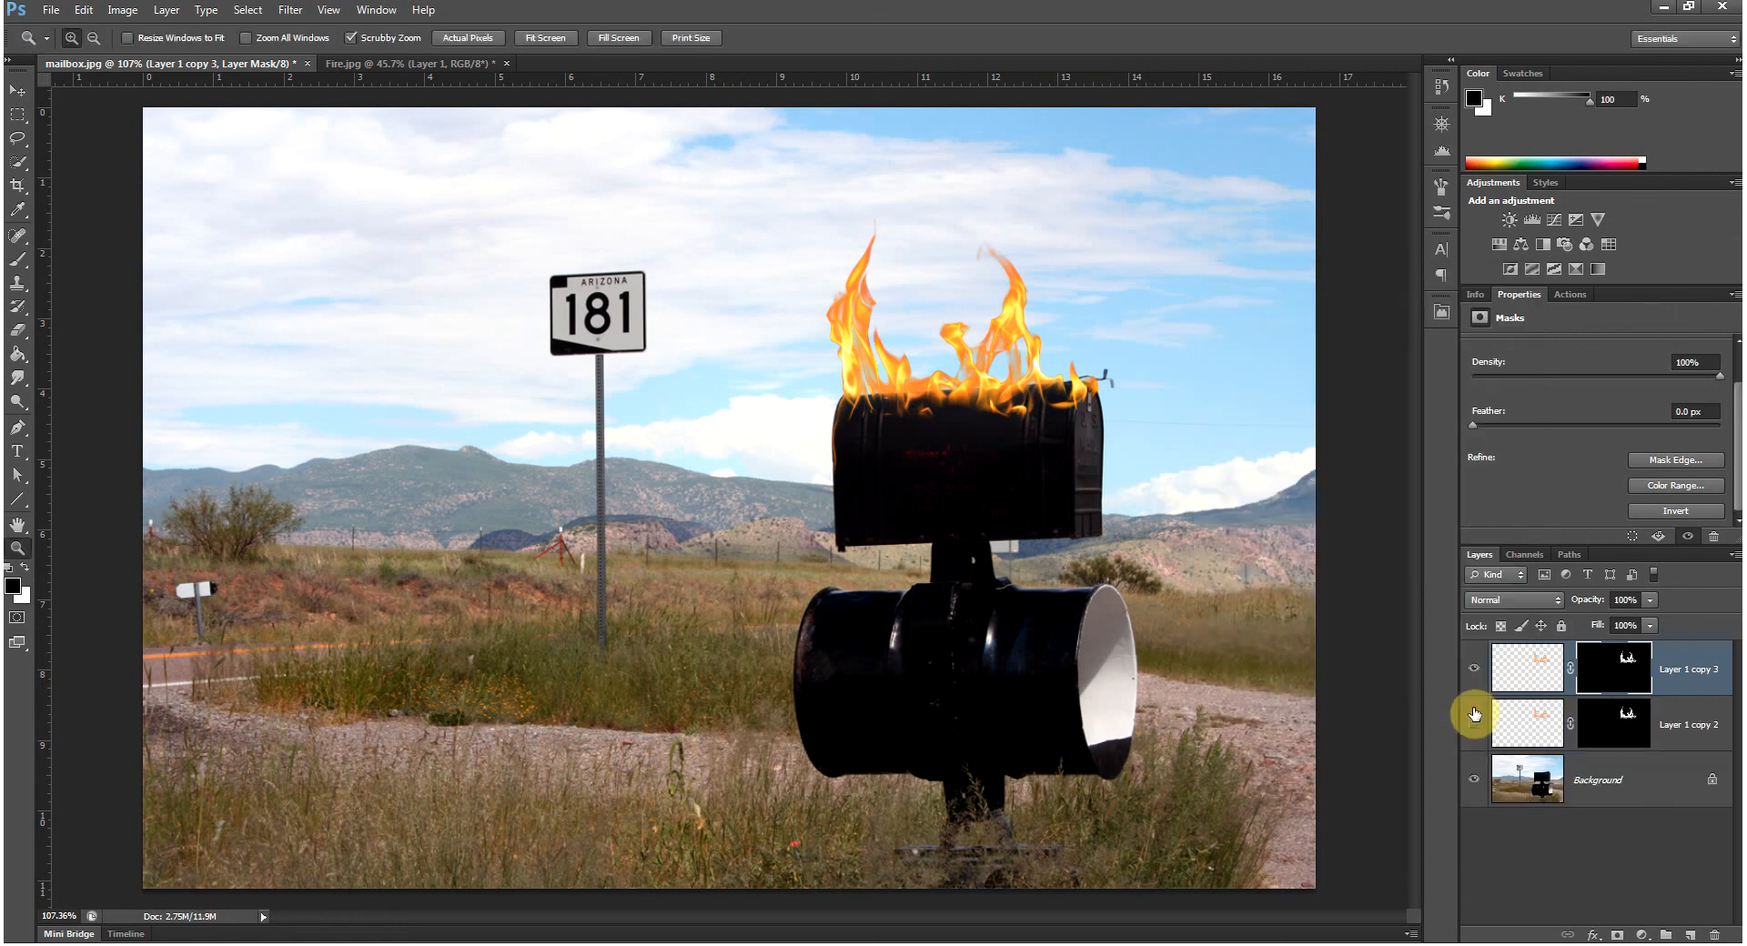
Step: Duplicate the decontaminated flame layer together with its mask to make the fire denser
left_click(1515, 673)
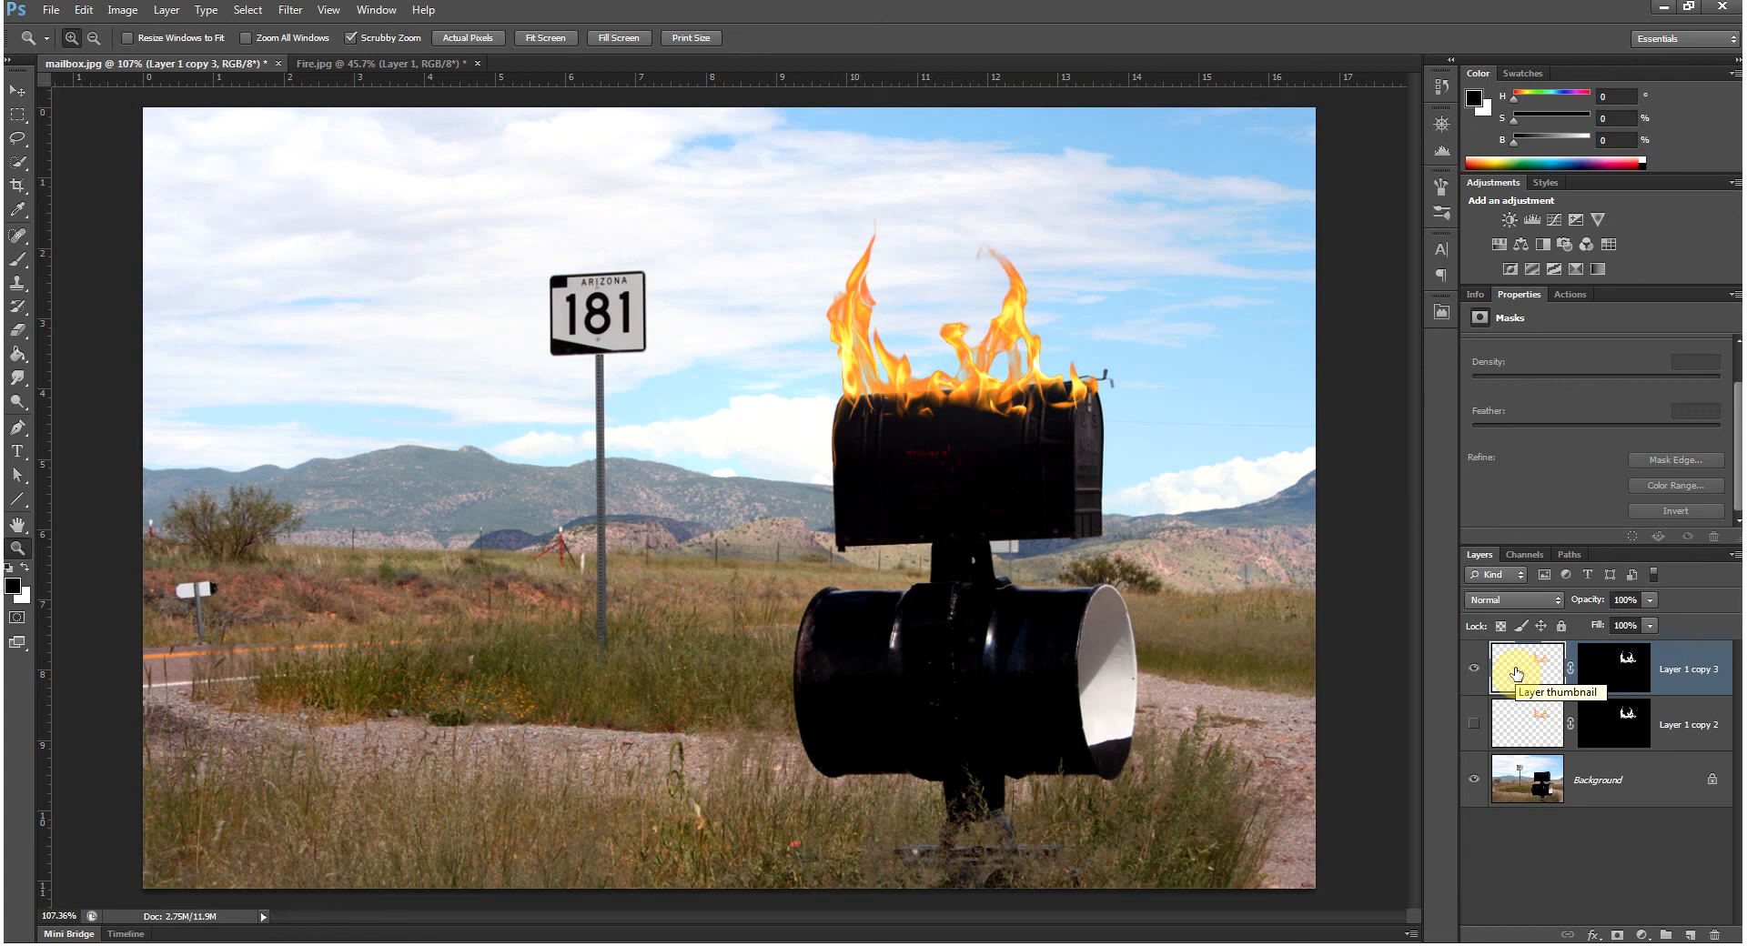
key("ctrl+j")
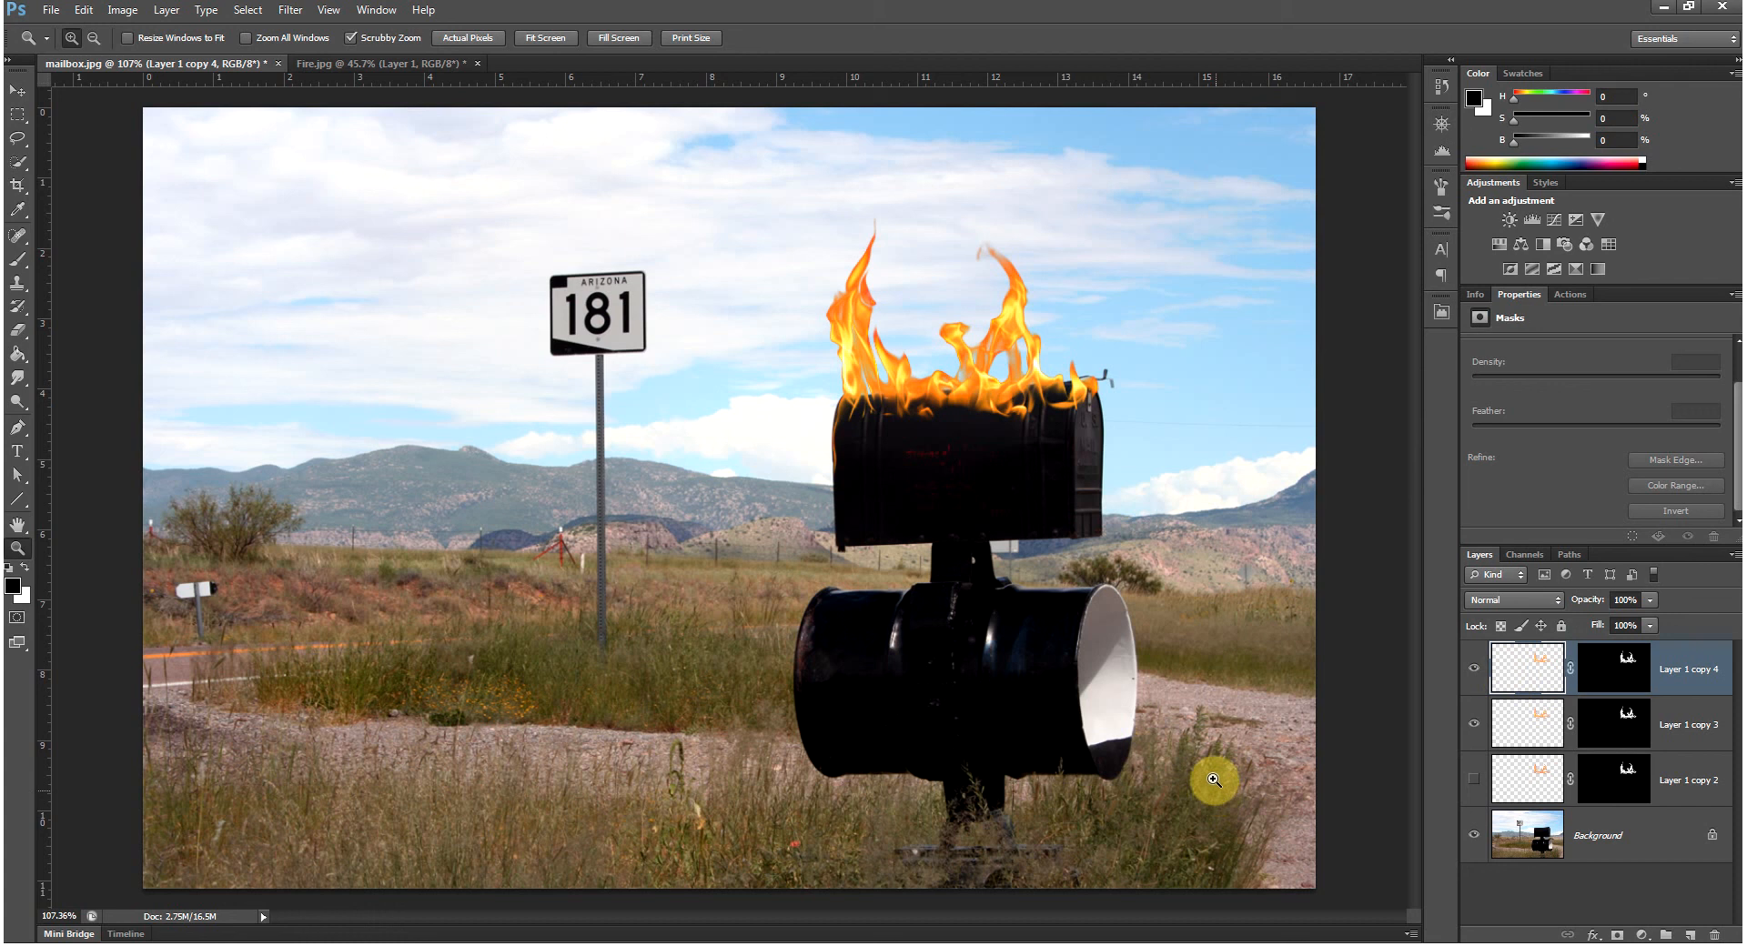